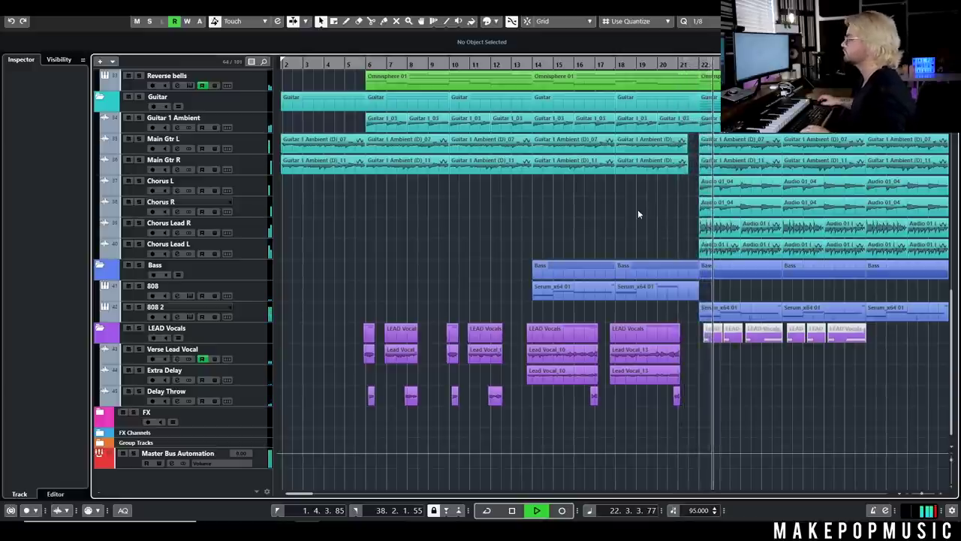
- Stop the running playback and audition the transition into the chorus from about bar 20
key("g")
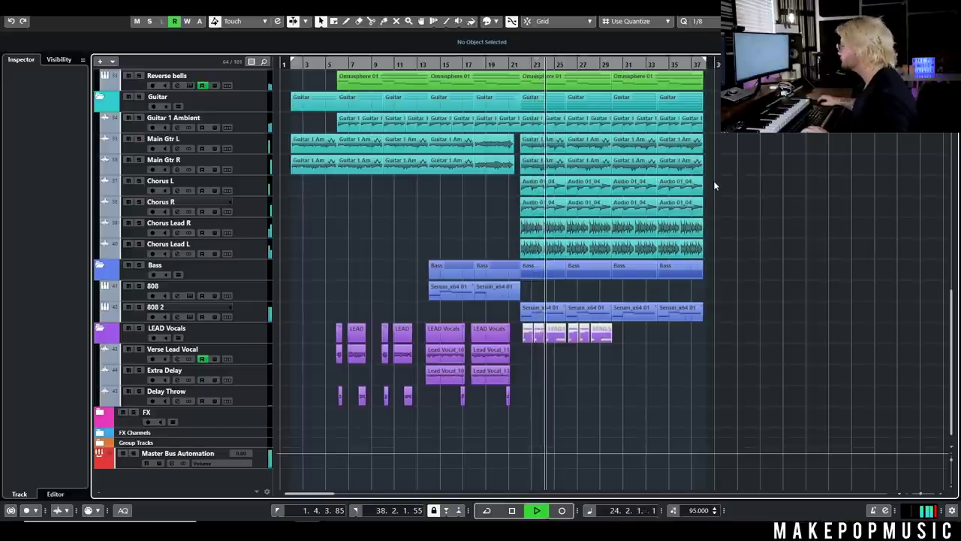
key("space")
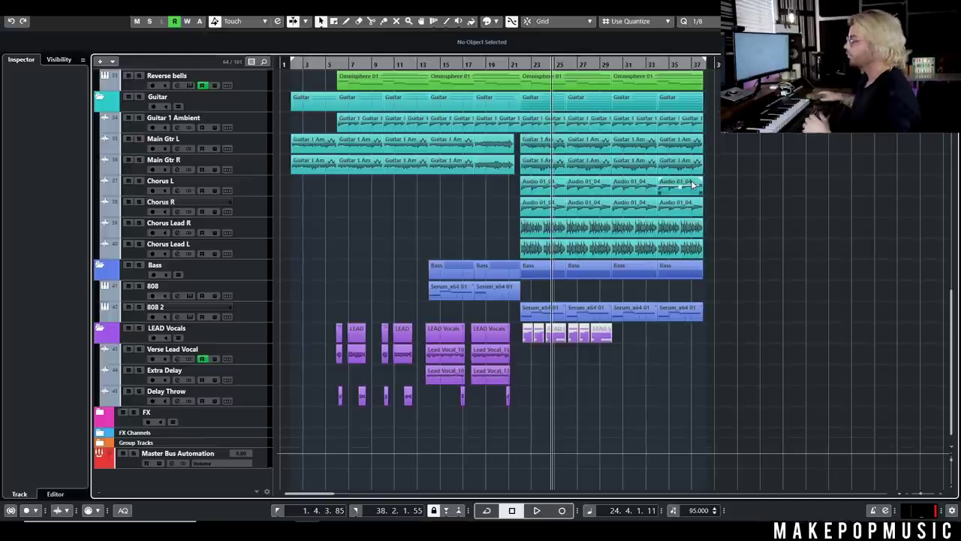
key("h")
key("h")
key("h")
left_click(407, 65)
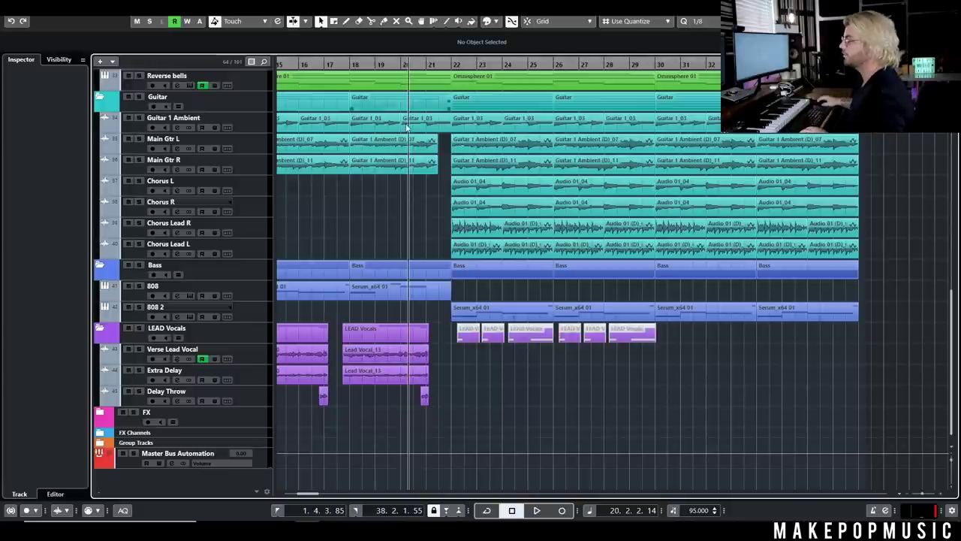
key("g")
key("g")
key("space")
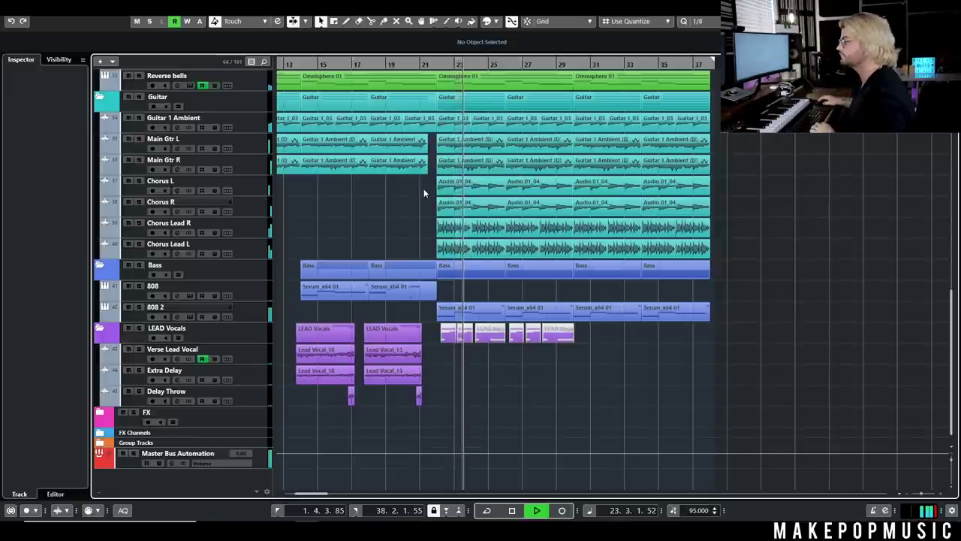
key("space")
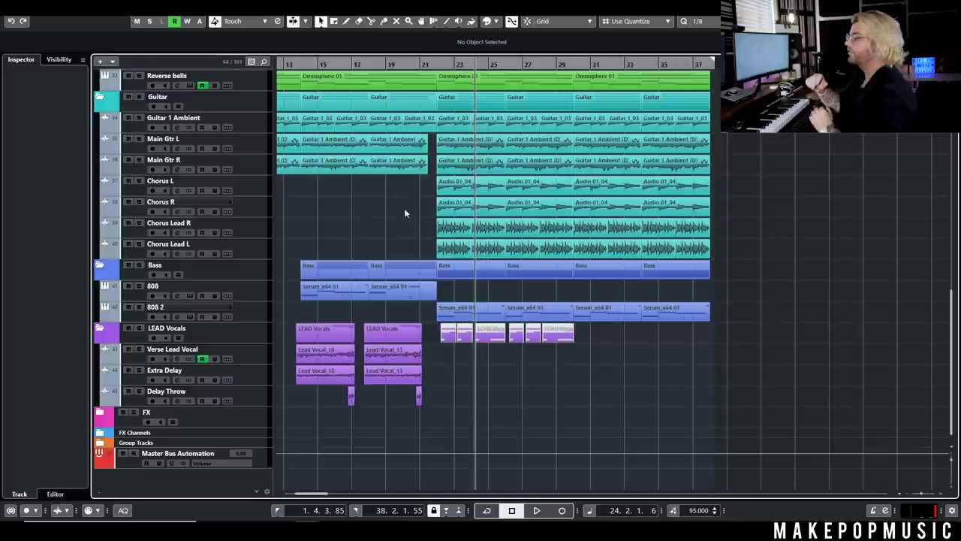
- Play the arrangement from bar 21 through the first four bars of the chorus and stop
scroll(338, 135, "up", 2)
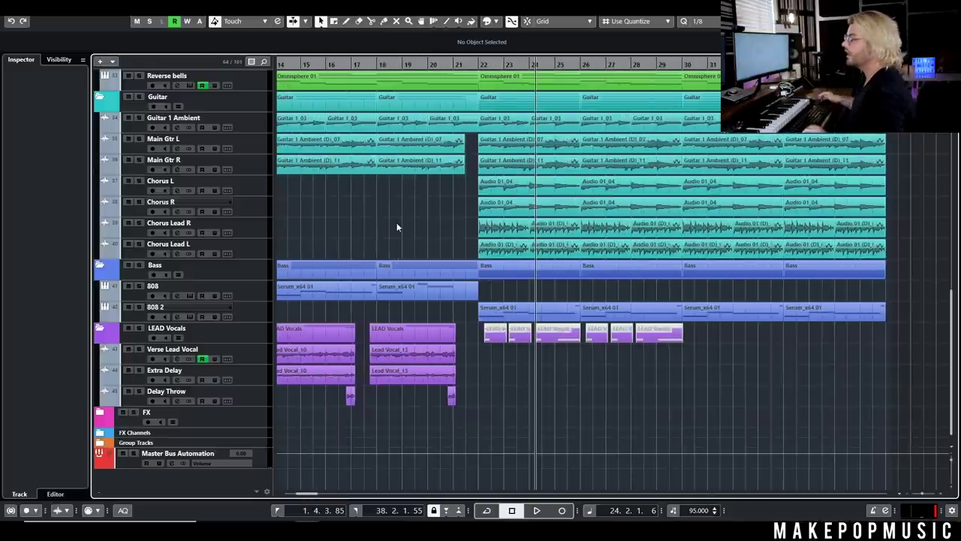
scroll(397, 227, "up", 5)
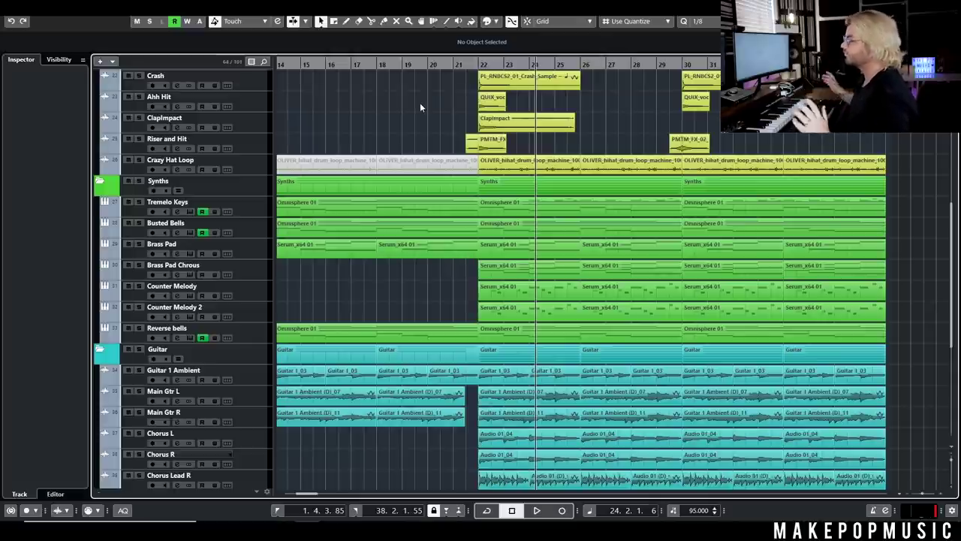
scroll(420, 106, "down", 2, "ctrl")
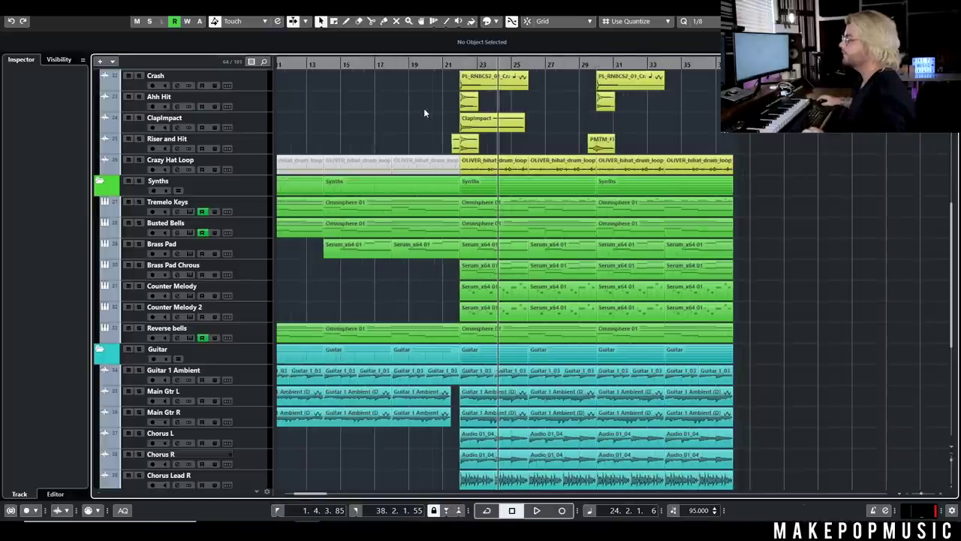
left_click(451, 64)
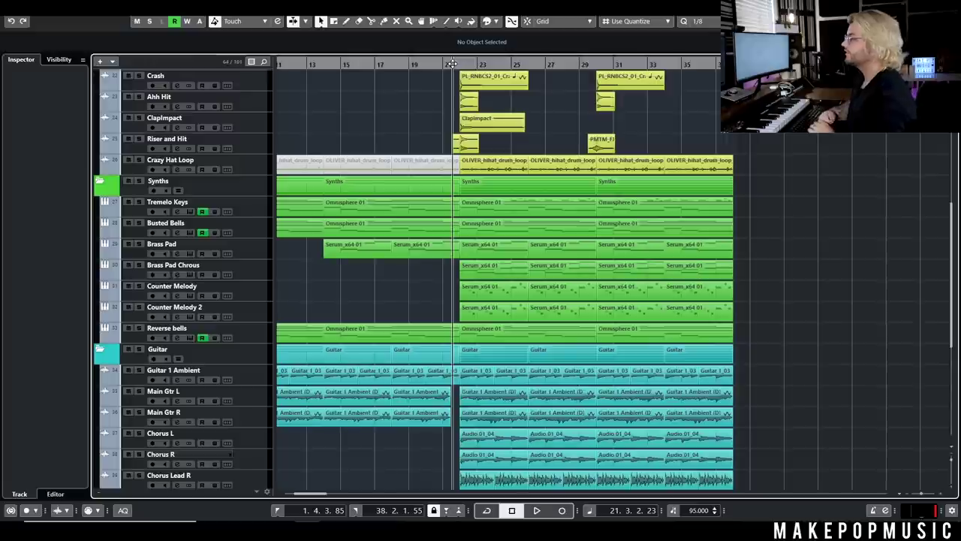
left_click(446, 64)
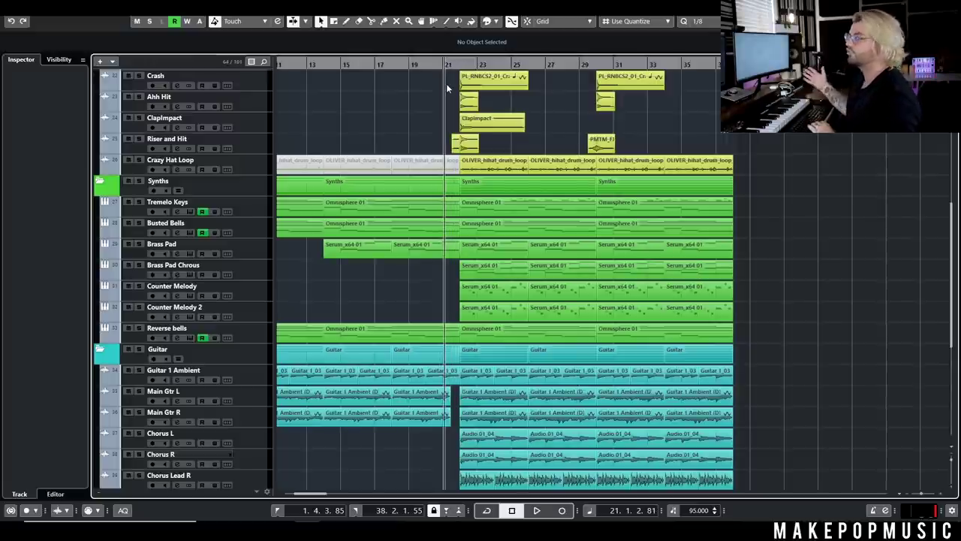
key("space")
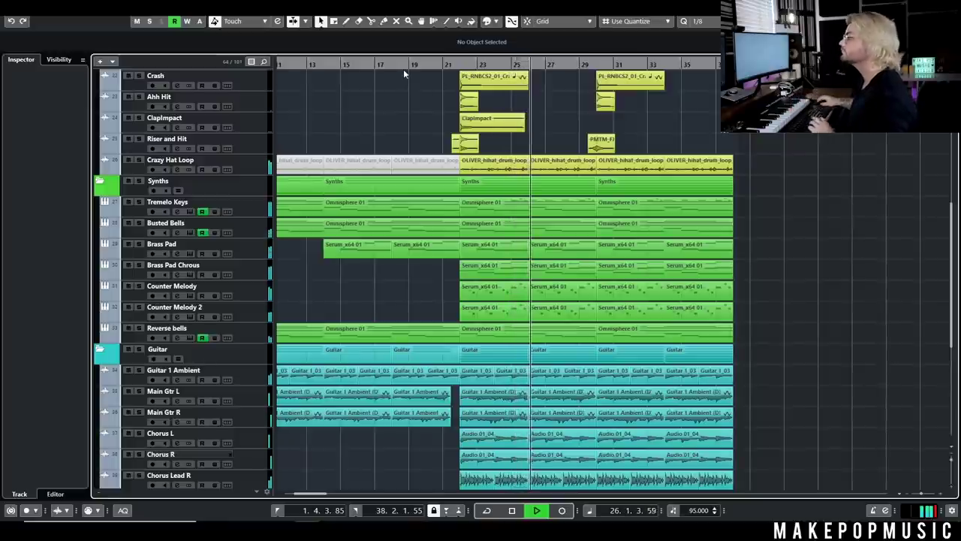
key("space")
- Compare the synth, guitar, bass and lead vocal tracks before and after the chorus entry, placing the playhead at bars 17 and 21
scroll(444, 128, "down", 4)
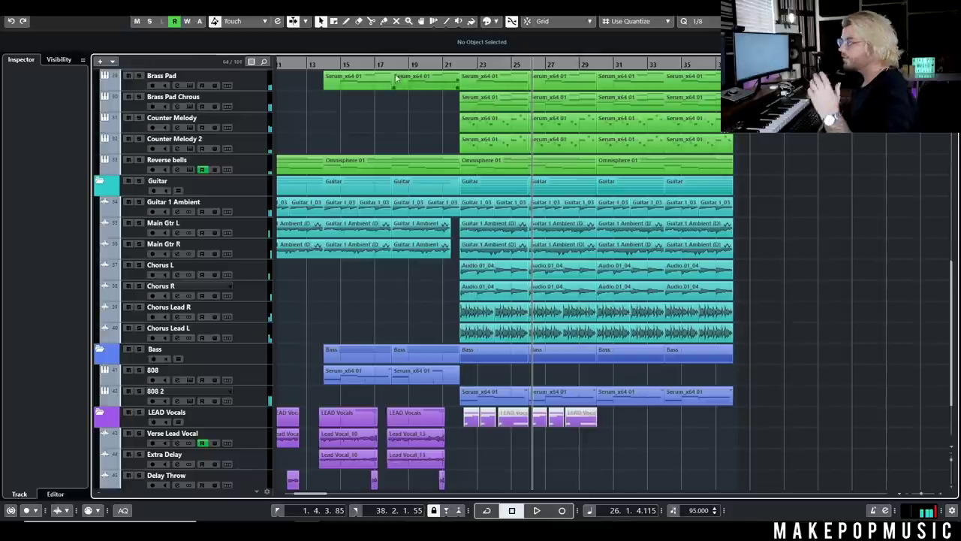
scroll(420, 161, "up", 2)
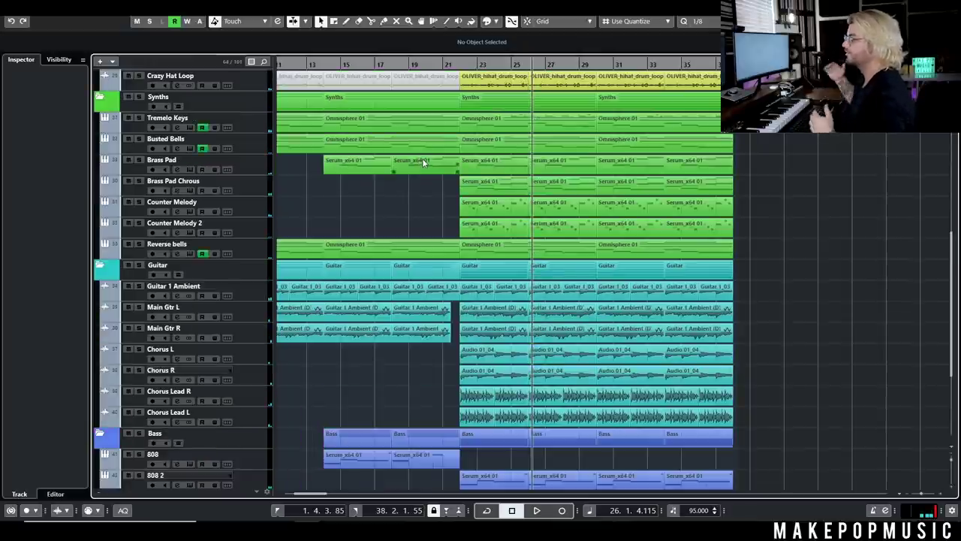
scroll(413, 260, "down", 4)
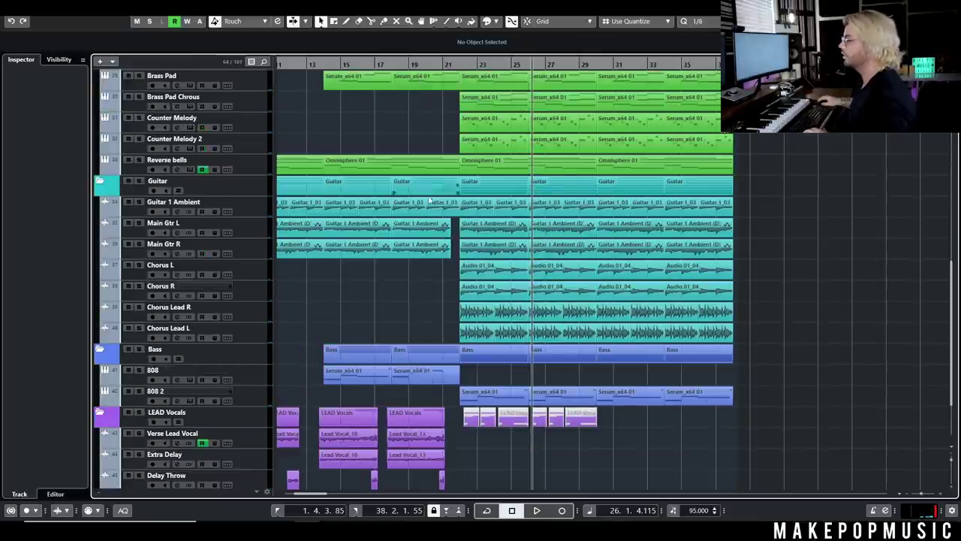
left_click(388, 63)
scroll(413, 225, "up", 1)
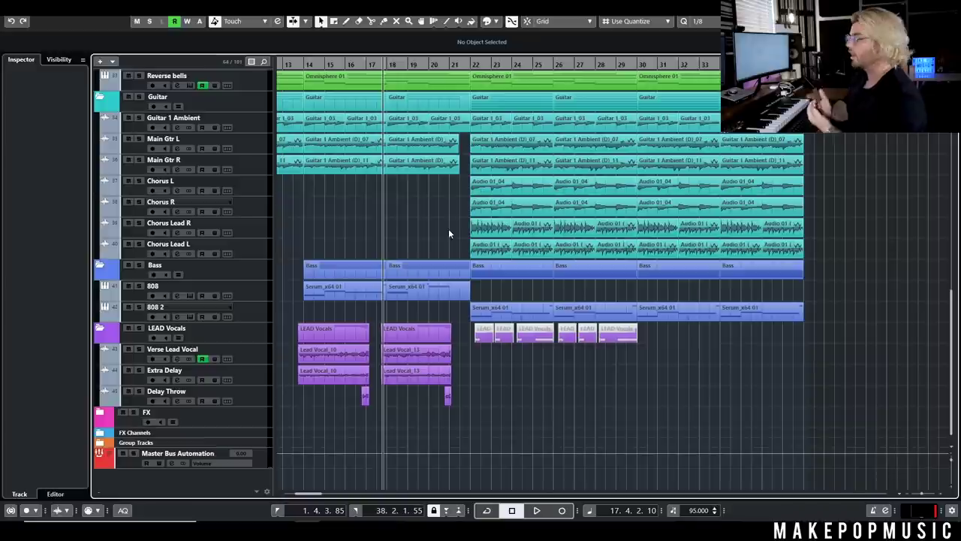
left_click(463, 63)
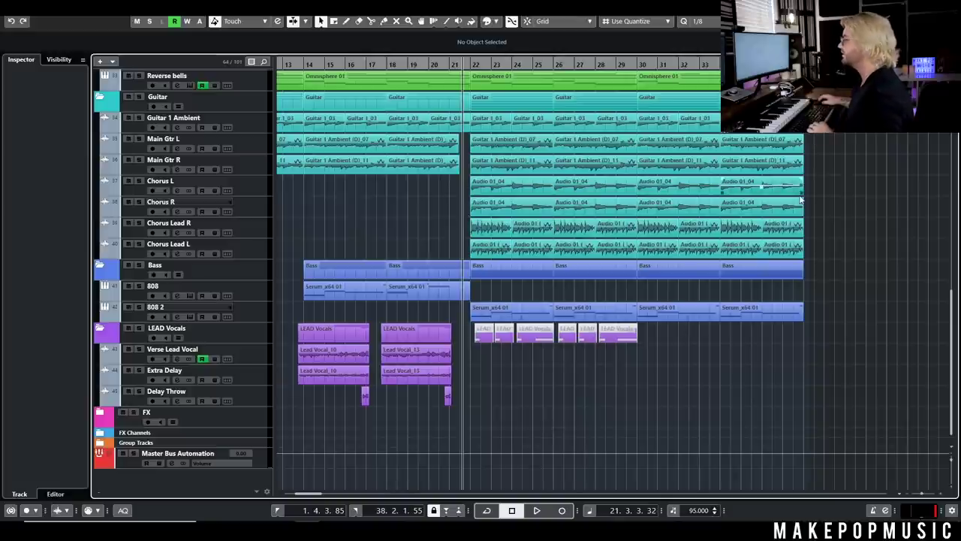
scroll(843, 193, "down", 2)
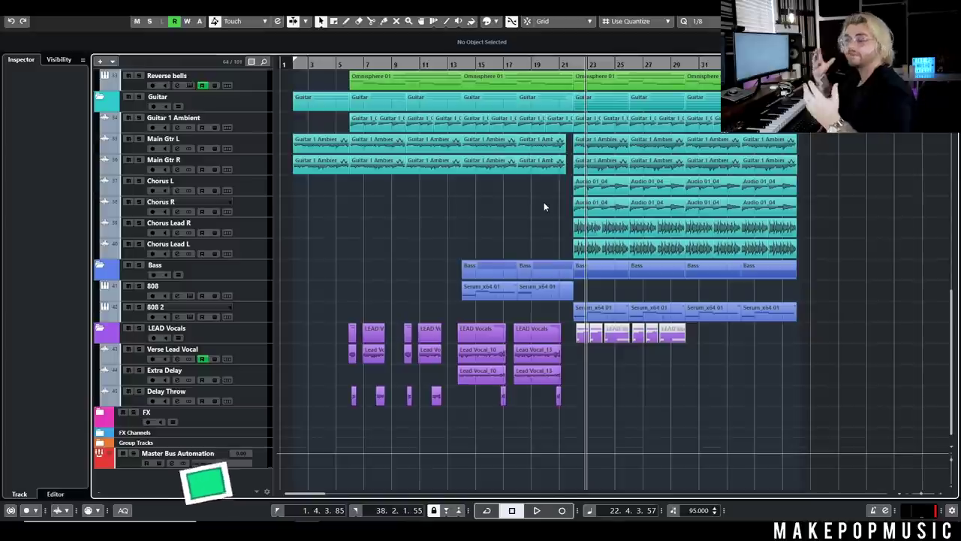
- Open the Lead Vocal_13 event on the Verse Lead Vocal track in the sample editor and show its VariAudio pitch segments
double_click(535, 353)
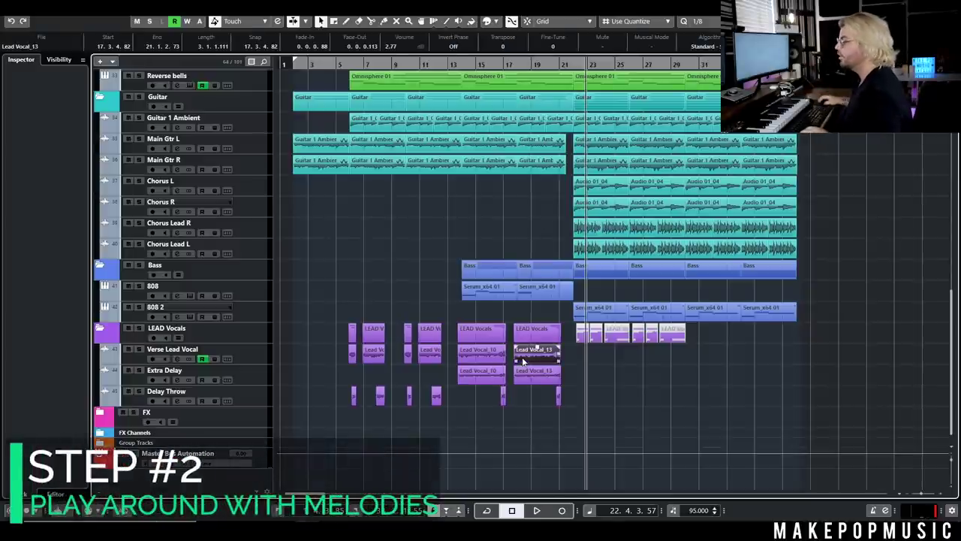
left_click(76, 127)
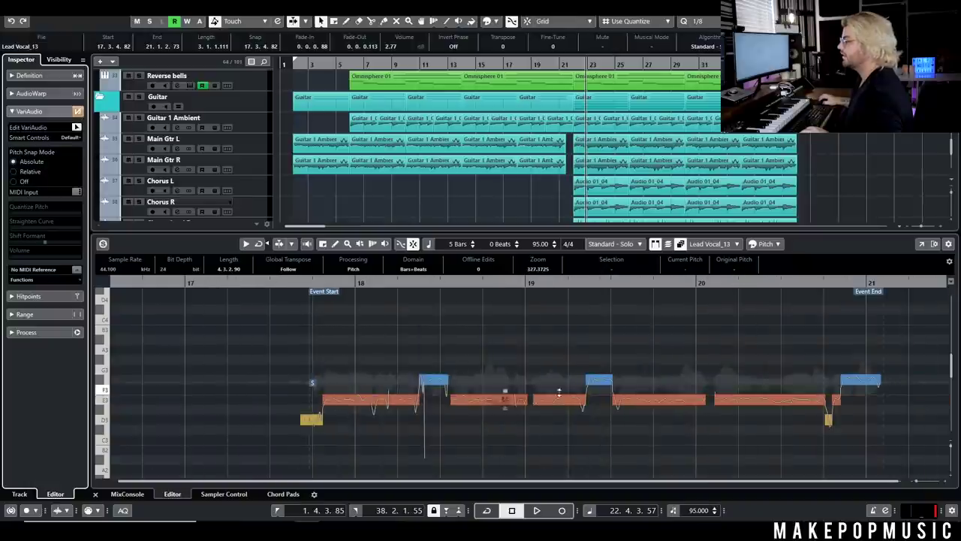
- Show the pitch segments of the first Lead Vocal_04 events on the Verse Lead Vocal track and play them from just before bar 6
scroll(349, 100, "down", 8)
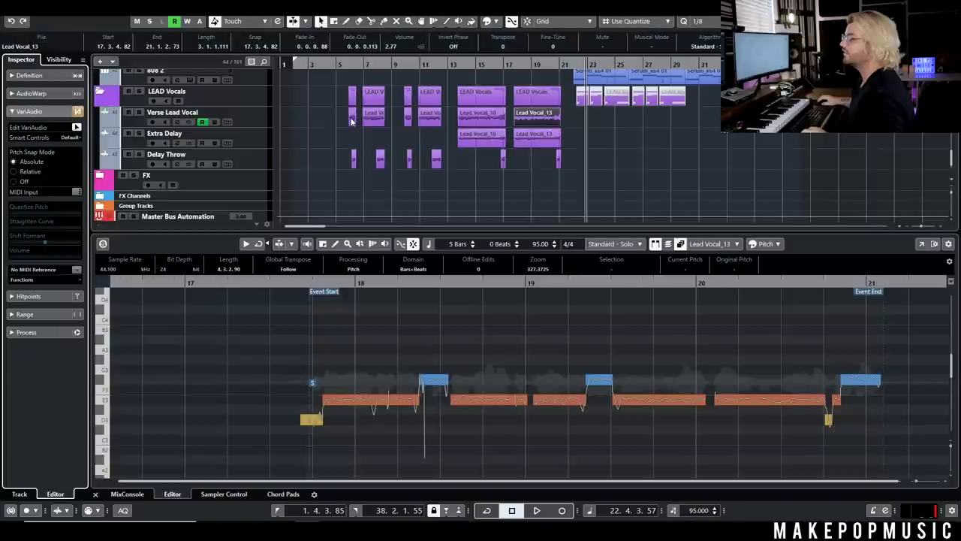
left_click(351, 120)
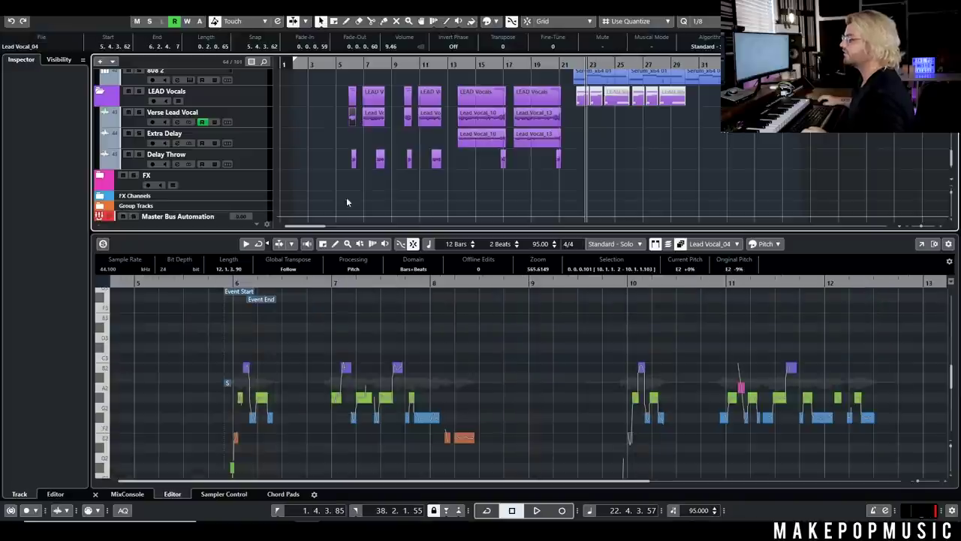
left_click(226, 284)
key("space")
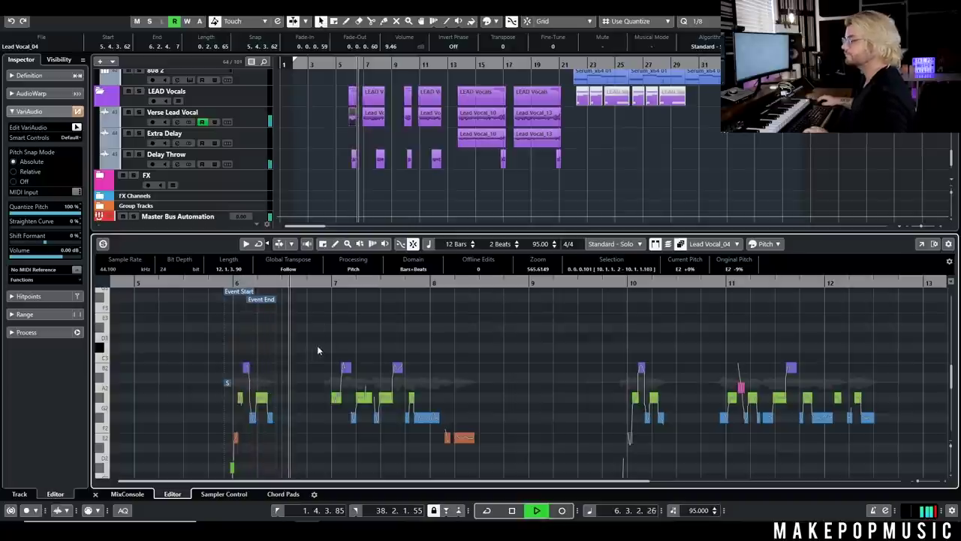
left_click(373, 116)
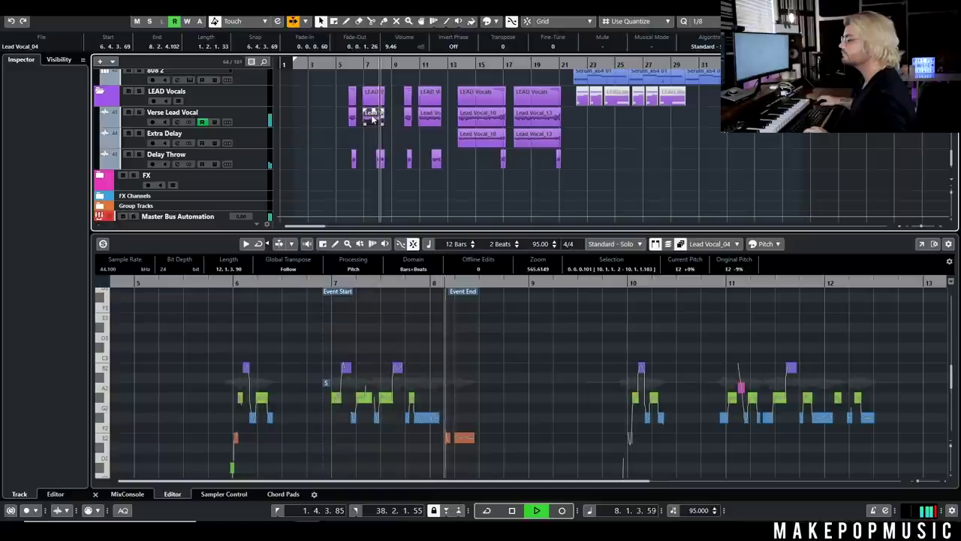
key("space")
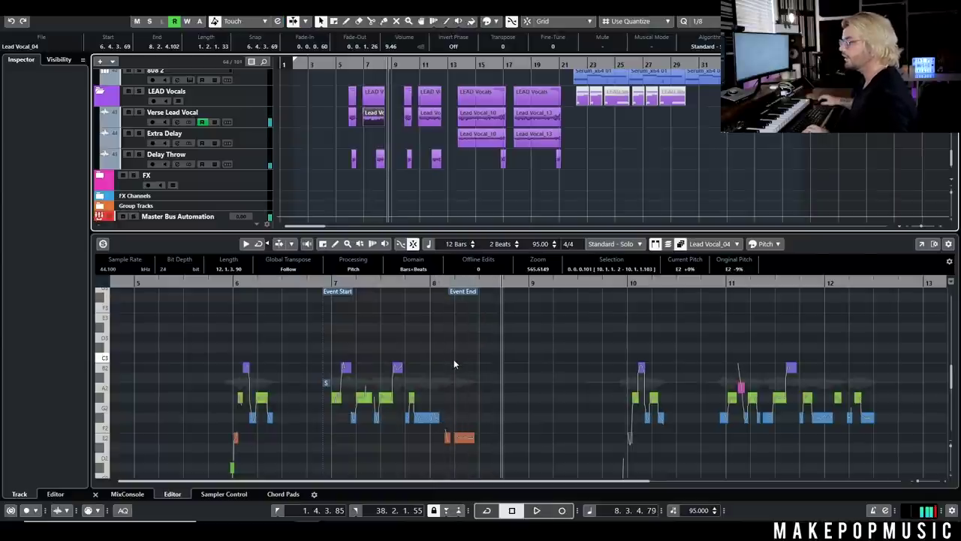
- Replay the opening verse vocal phrases from just before bar 6 while following their pitch segments
left_click(253, 350)
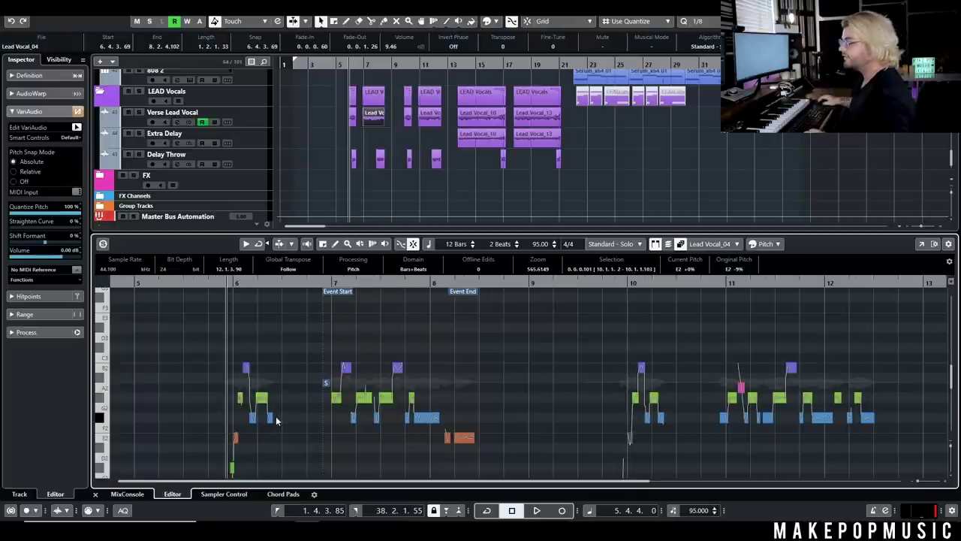
scroll(276, 416, "up", 2)
scroll(278, 417, "down", 3)
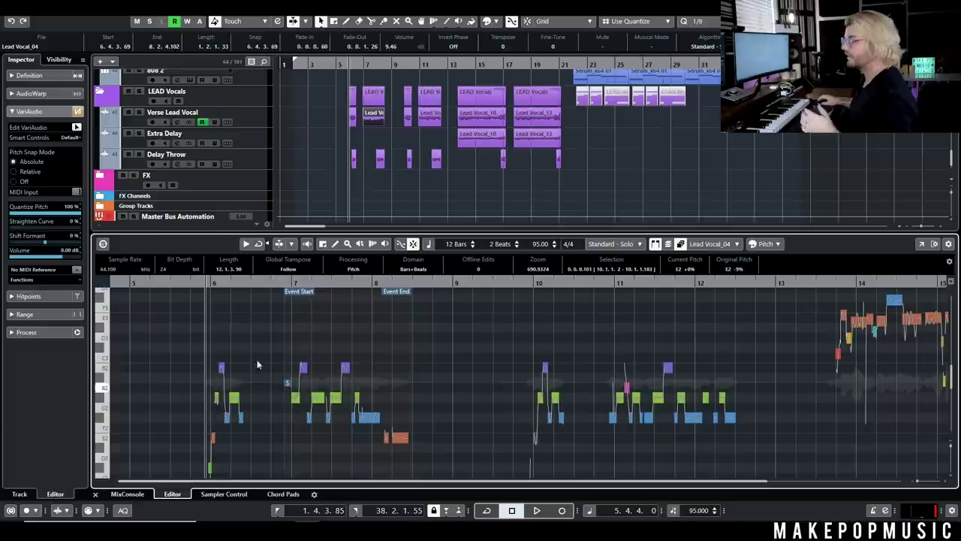
key("space")
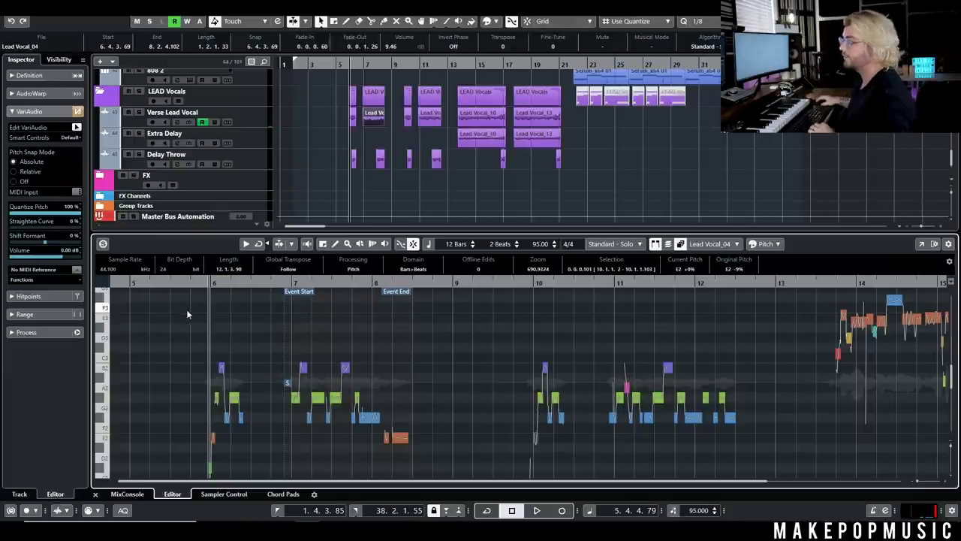
key("space")
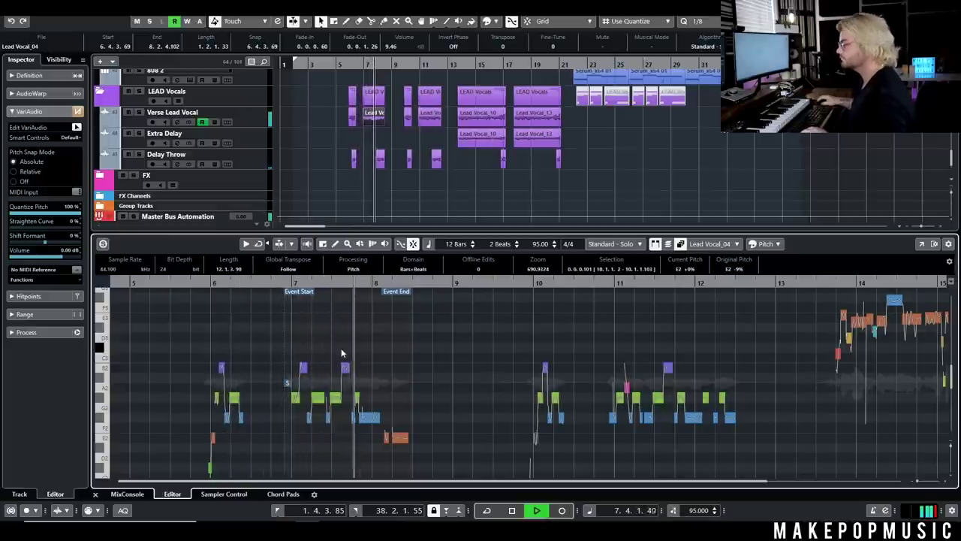
scroll(421, 127, "up", 1)
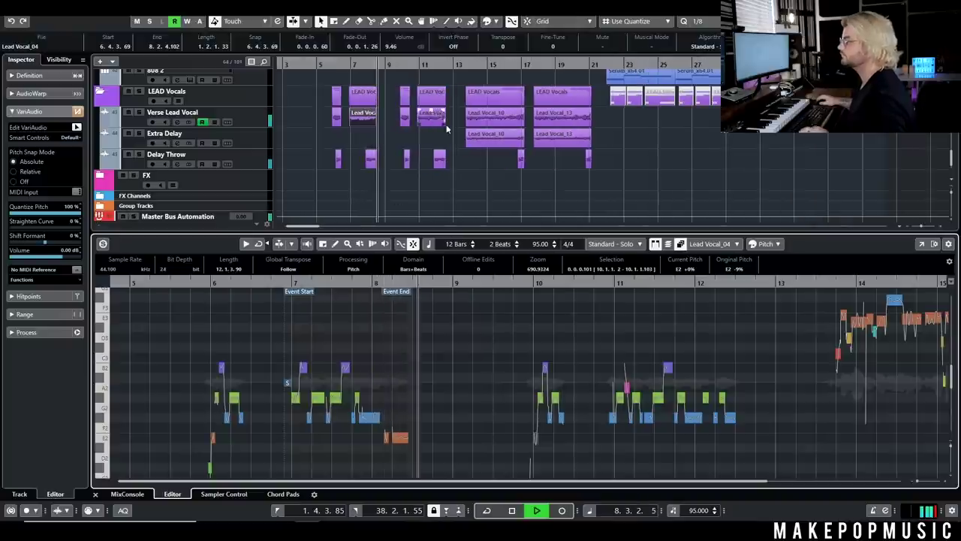
key("space")
- Play the Lead Vocal_10 and Lead Vocal_13 phrases from bar 13, showing each event's pitch segments in the editor
left_click(476, 117)
left_click(465, 65)
key("g")
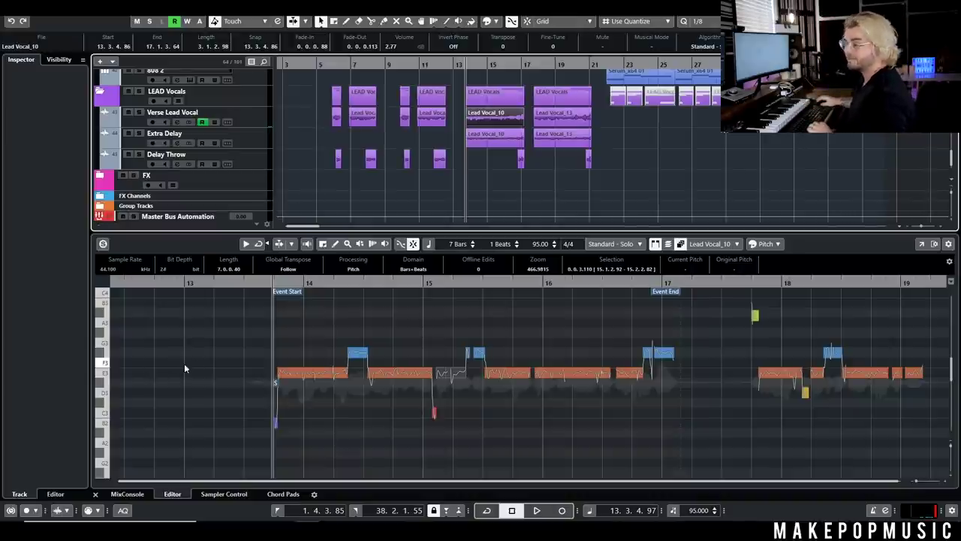
key("space")
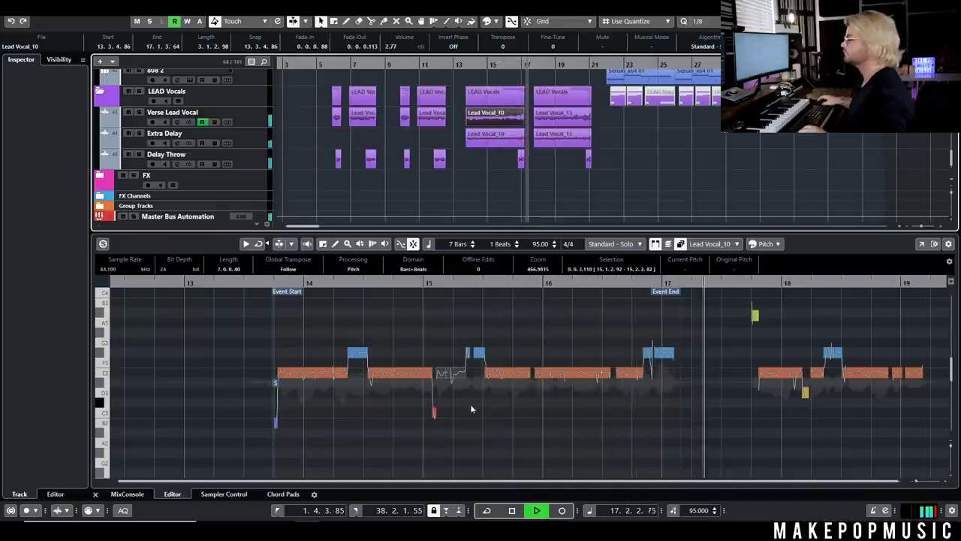
left_click(553, 119)
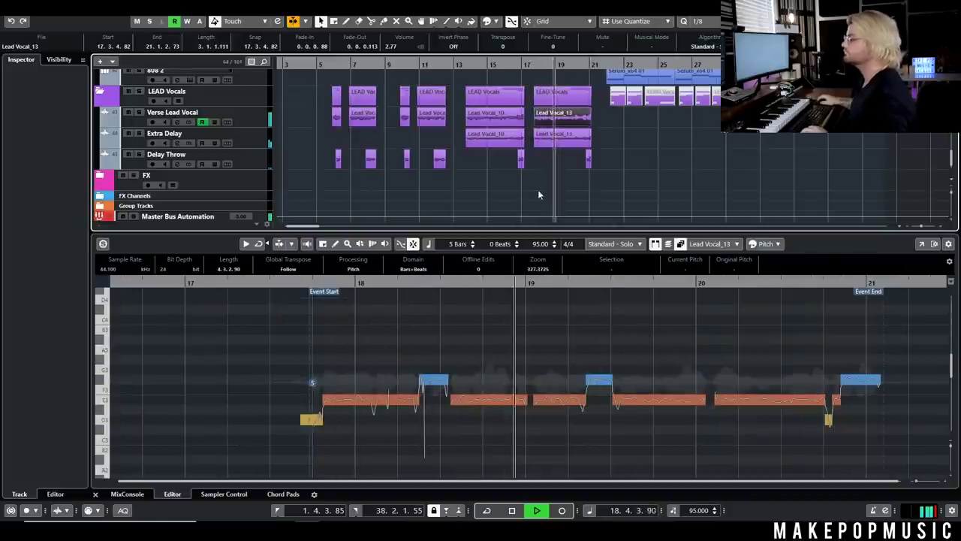
key("space")
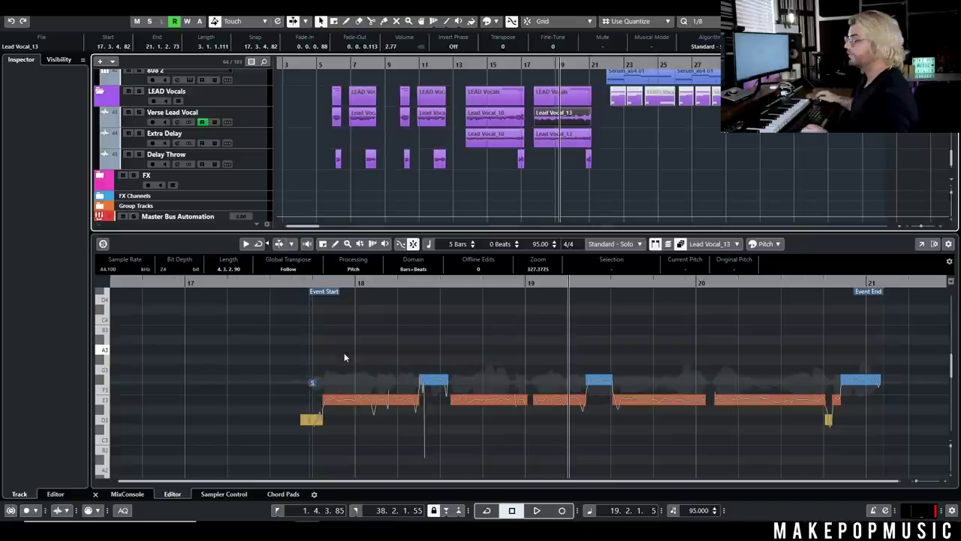
- Select the three higher, blue pitch segments of the Lead Vocal_13 event
left_click_drag(888, 383, 443, 350)
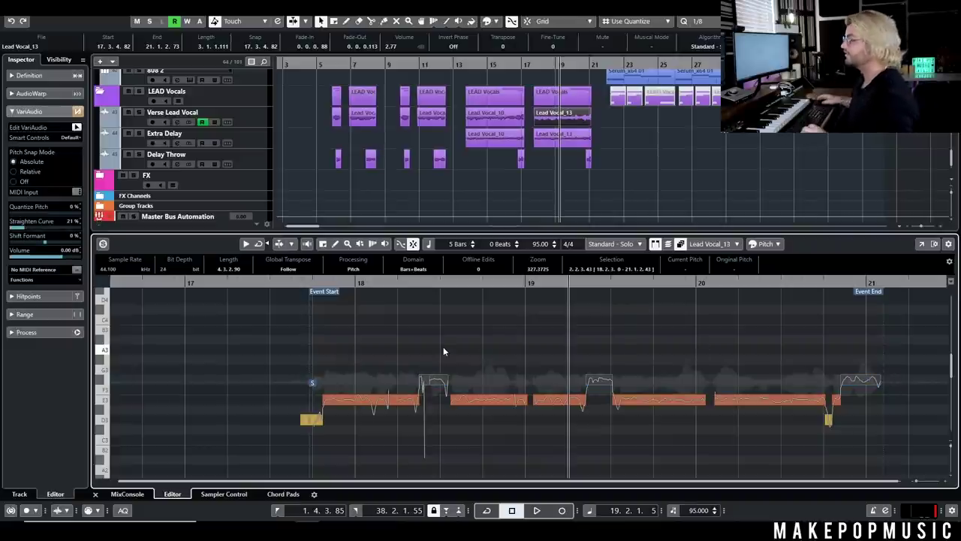
key("g")
key("g")
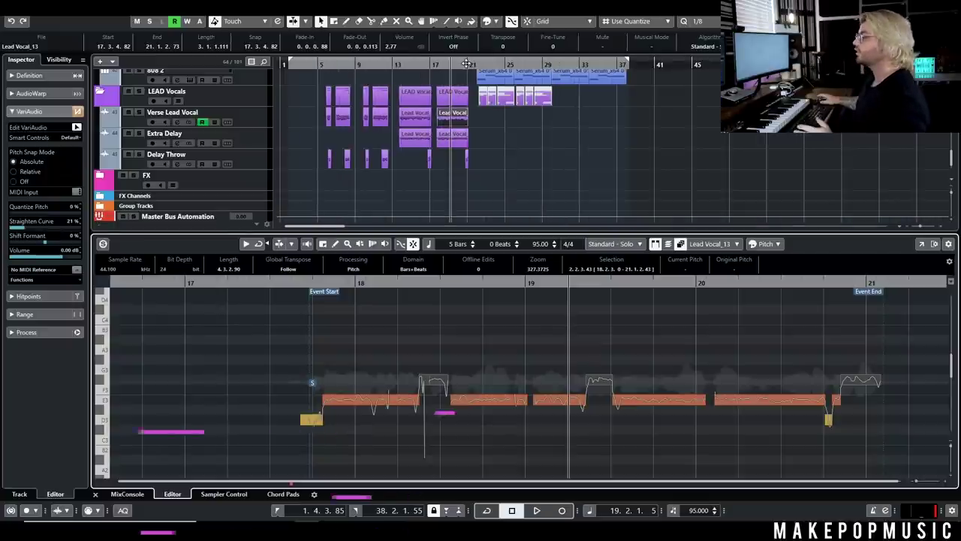
- Compare the pitch segments of the Lead Vocal_04 event with those of Lead Vocal_10 and Lead Vocal_13, auditioning the higher pitch
left_click(382, 120)
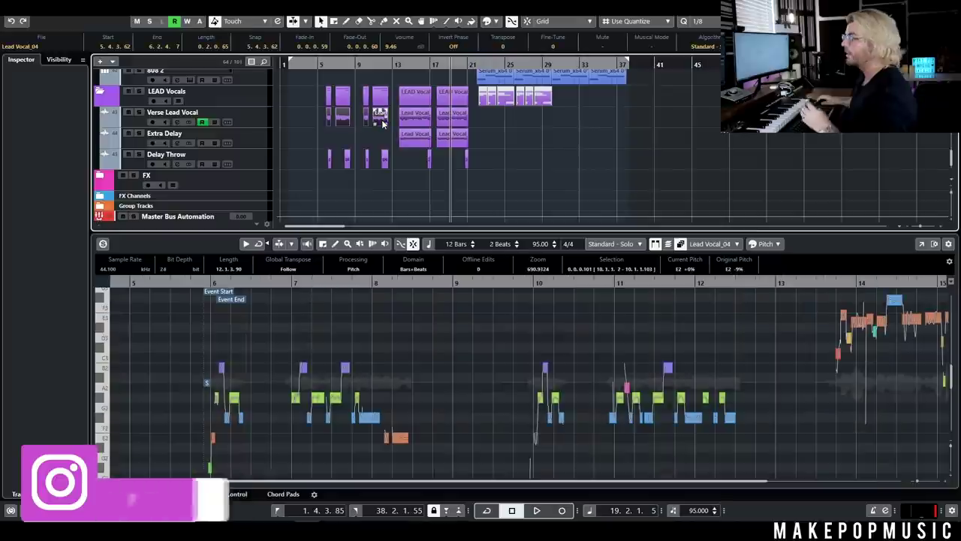
left_click_drag(491, 112, 396, 124)
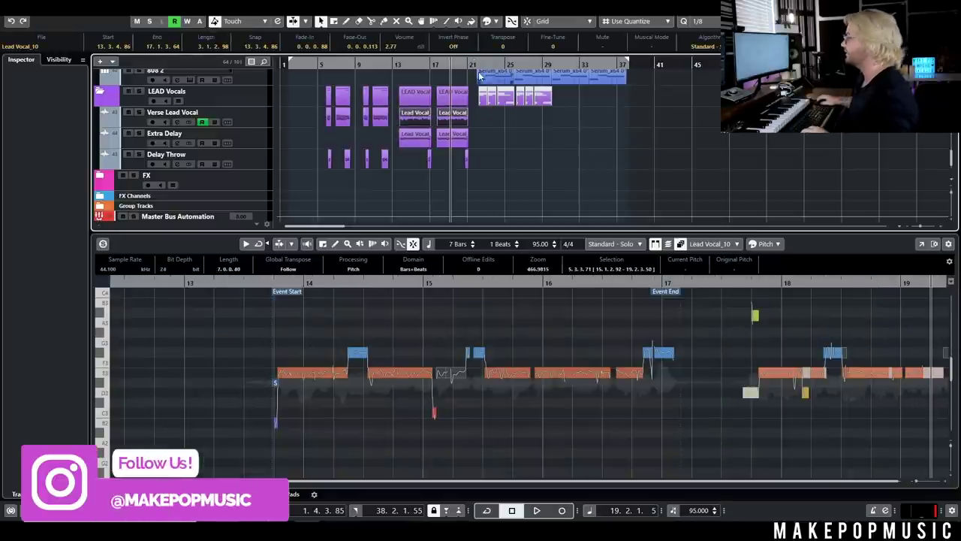
left_click(104, 379)
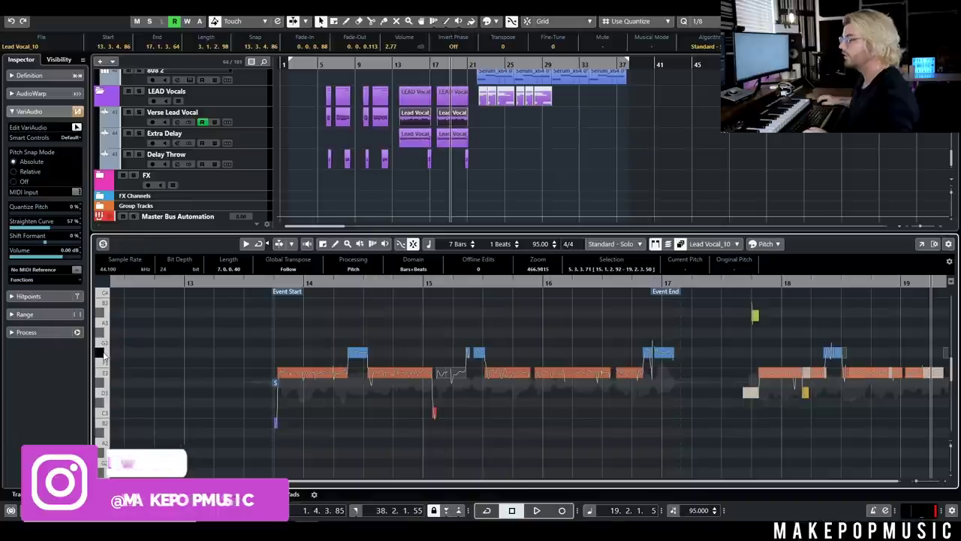
- Play the transition into the chorus from just before bar 21 and hide the sample editor to show more tracks
left_click(468, 65)
key("space")
left_click_drag(468, 65, 483, 142)
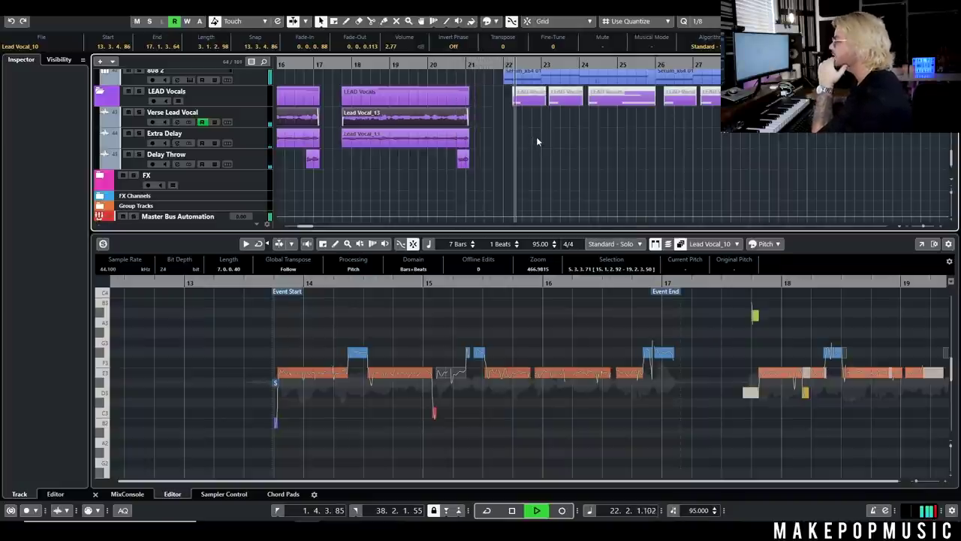
scroll(474, 142, "up", 5)
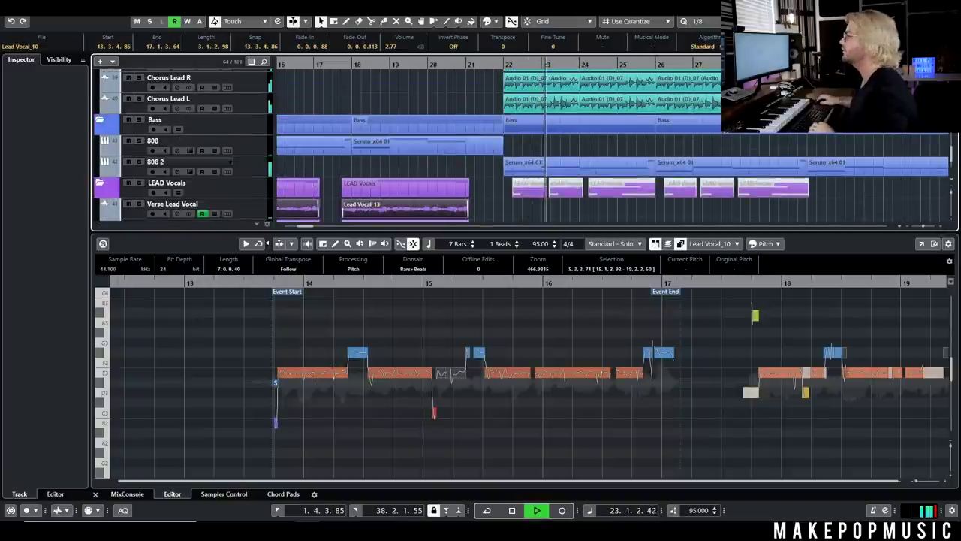
key("ctrl+alt+e")
key("space")
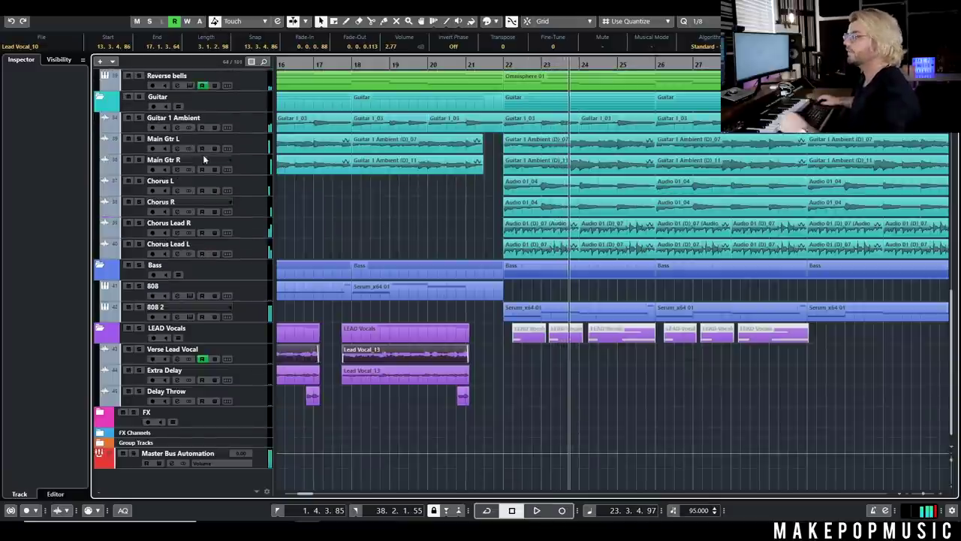
- Add an instrument track with the Piano V instrument directly below the Counter Melody 2 track
scroll(241, 145, "up", 4)
right_click(237, 148)
mouse_move(259, 146)
left_click(447, 158)
left_click(485, 158)
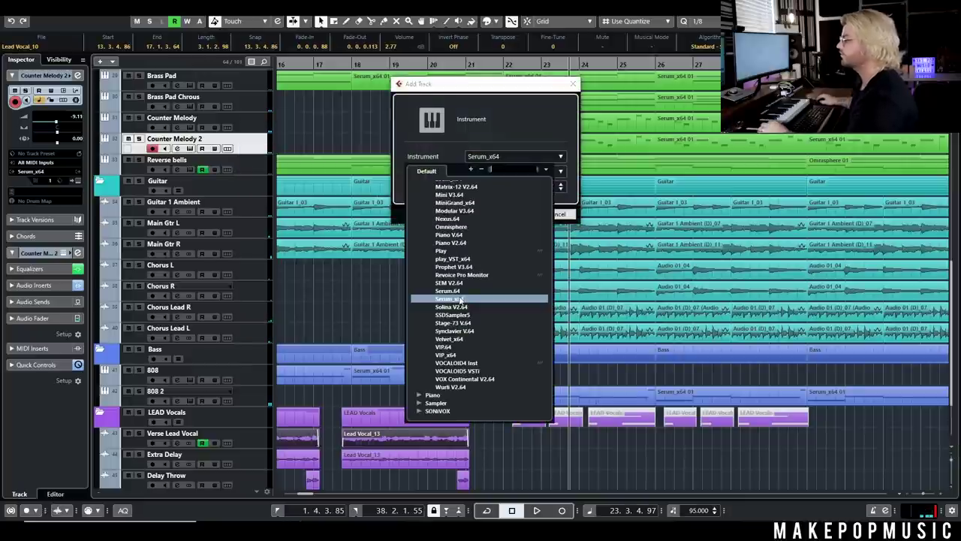
scroll(462, 285, "up", 2)
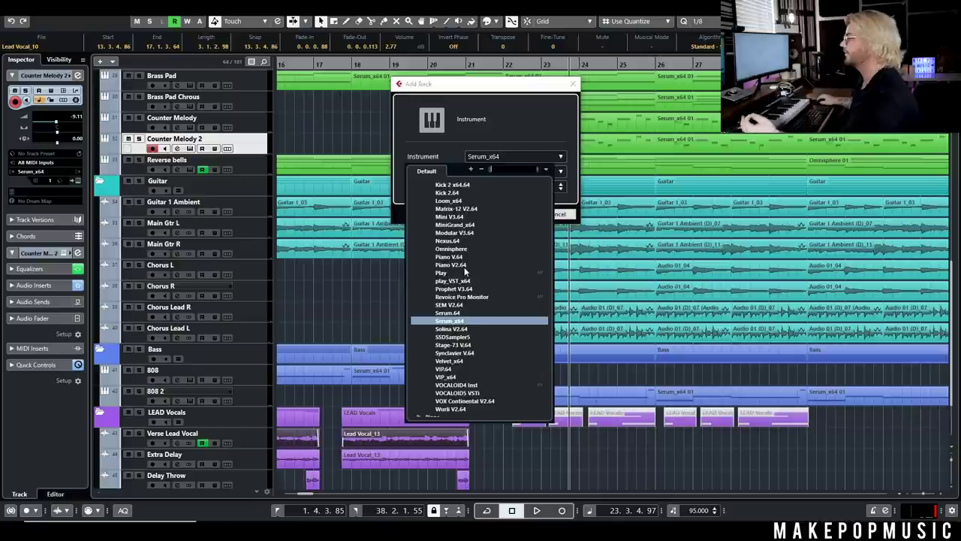
scroll(465, 274, "down", 2)
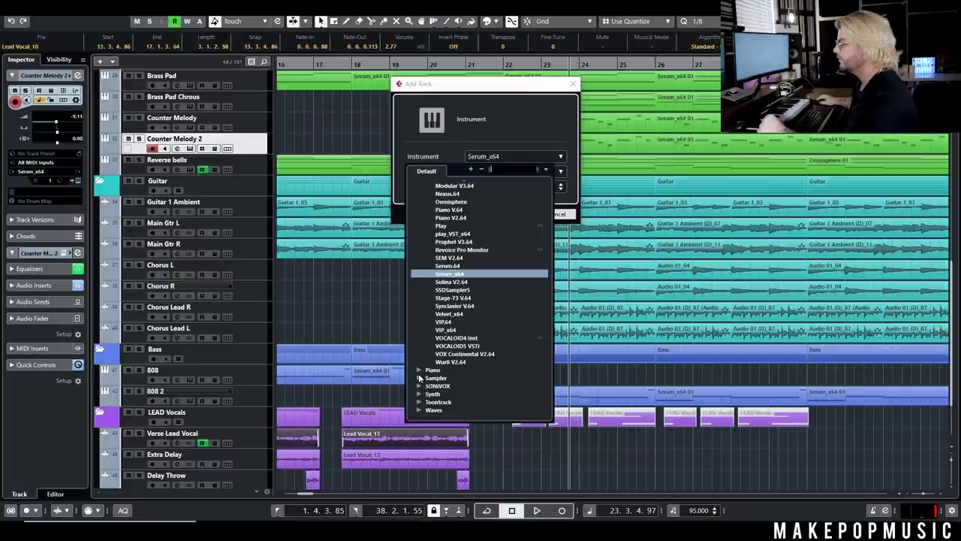
left_click(418, 394)
scroll(461, 316, "down", 5)
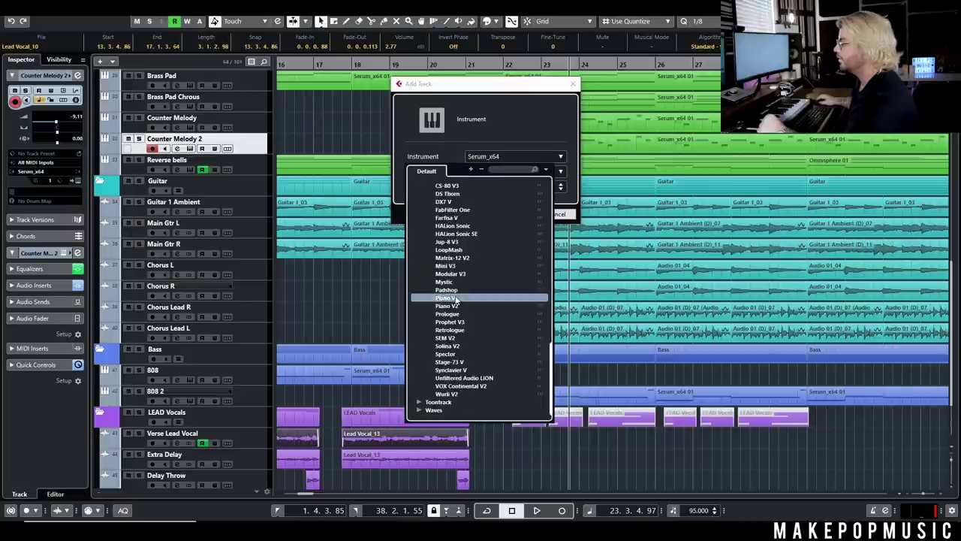
left_click(455, 298)
left_click(509, 214)
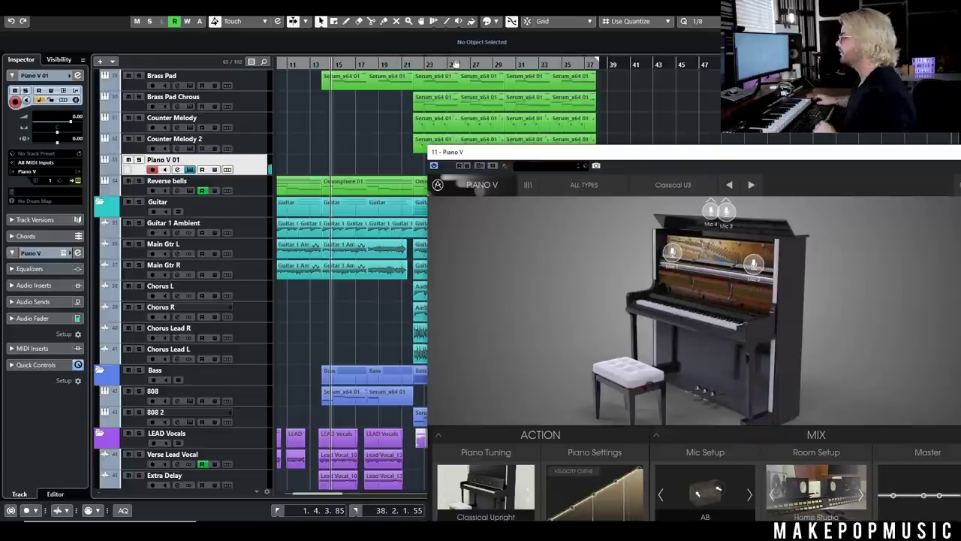
- Move the Piano V window below the new track so the chorus synth events stay in view
left_click_drag(786, 151, 673, 271)
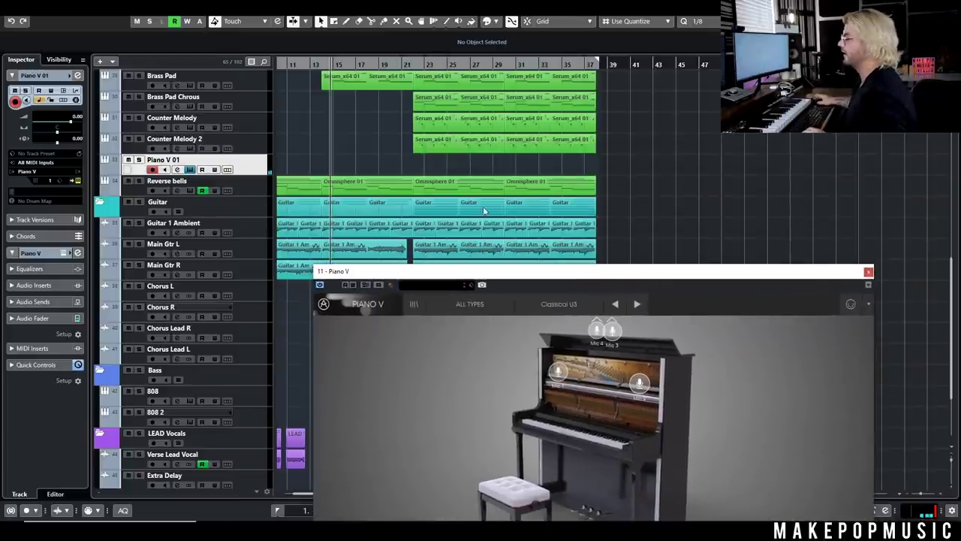
scroll(466, 198, "up", 3)
scroll(364, 175, "down", 3)
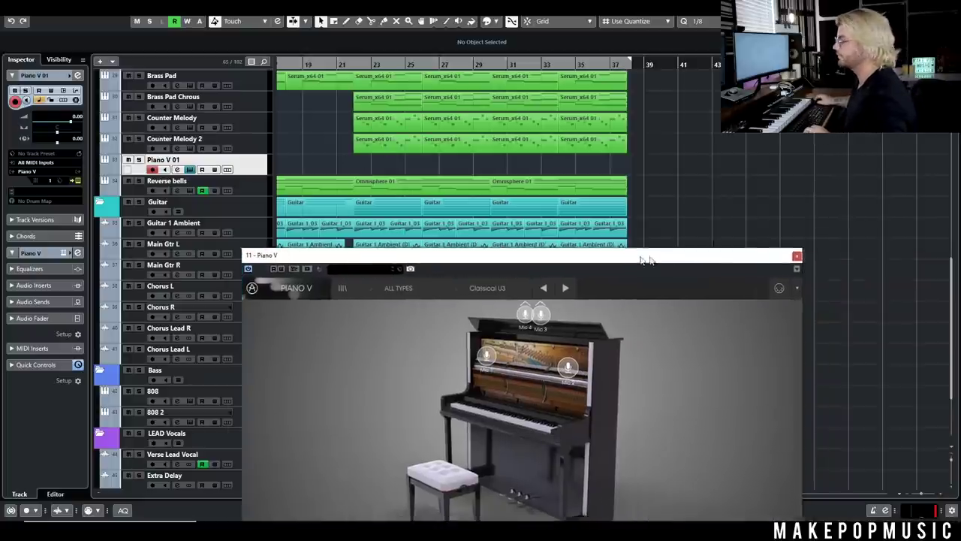
left_click_drag(488, 260, 361, 261)
scroll(361, 182, "up", 5)
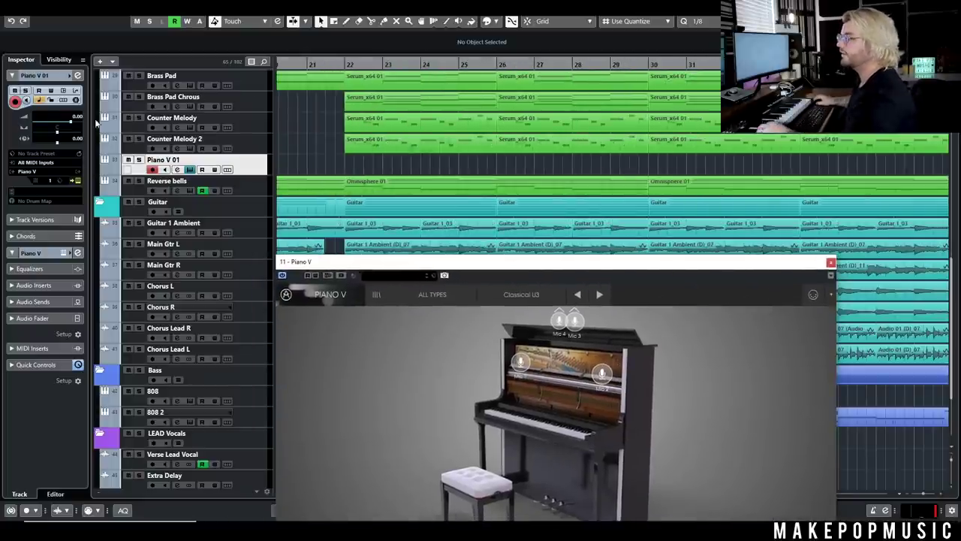
- Set the Piano V 01 track's volume to 2.89, play the chorus and close the piano's instrument window
left_click_drag(74, 125, 75, 124)
key("space")
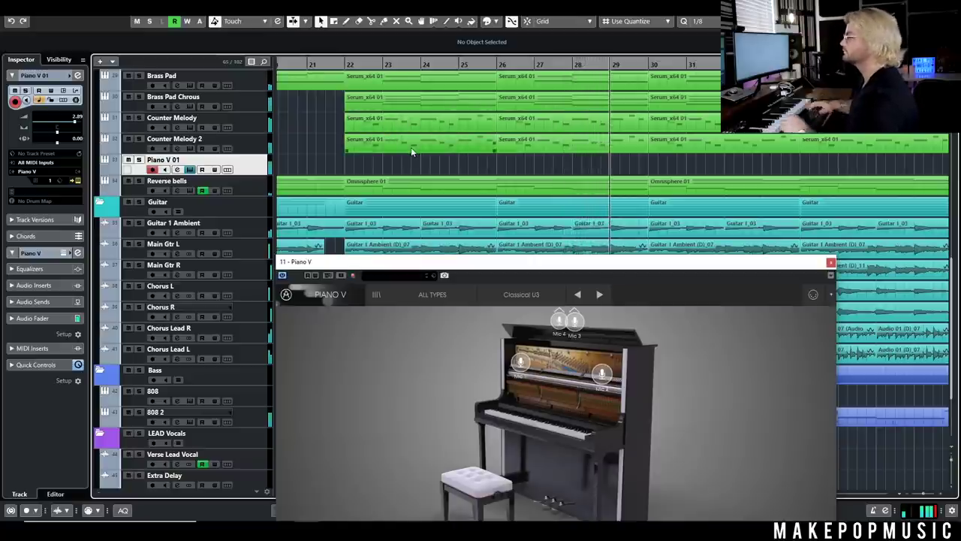
left_click(831, 263)
- Play the end of the pre-chorus and the first chorus bars from just before bar 21 to bar 27
key("g")
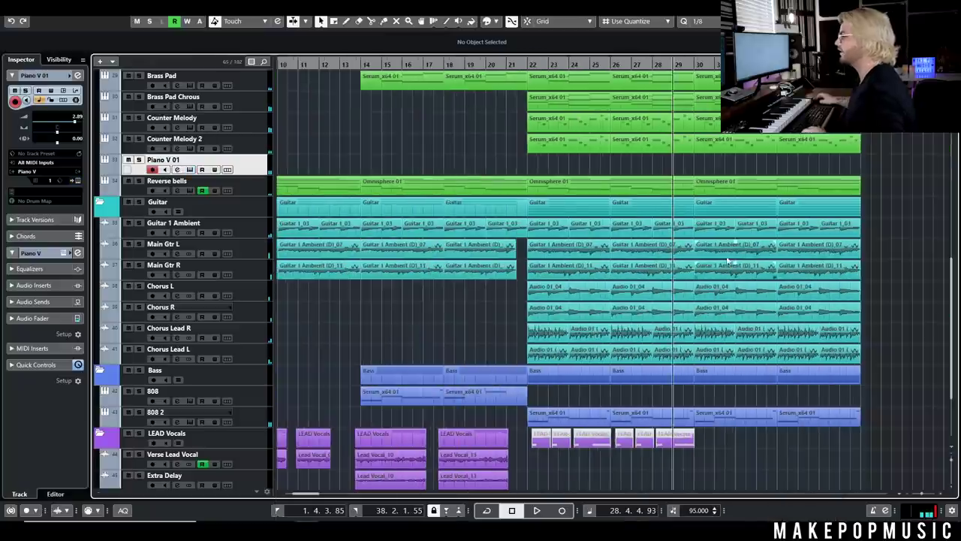
left_click(507, 63)
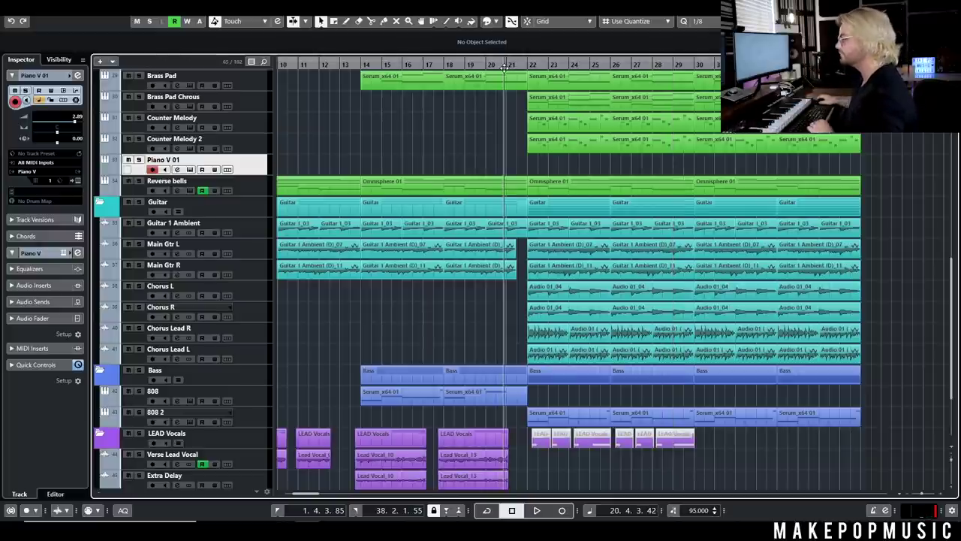
key("space")
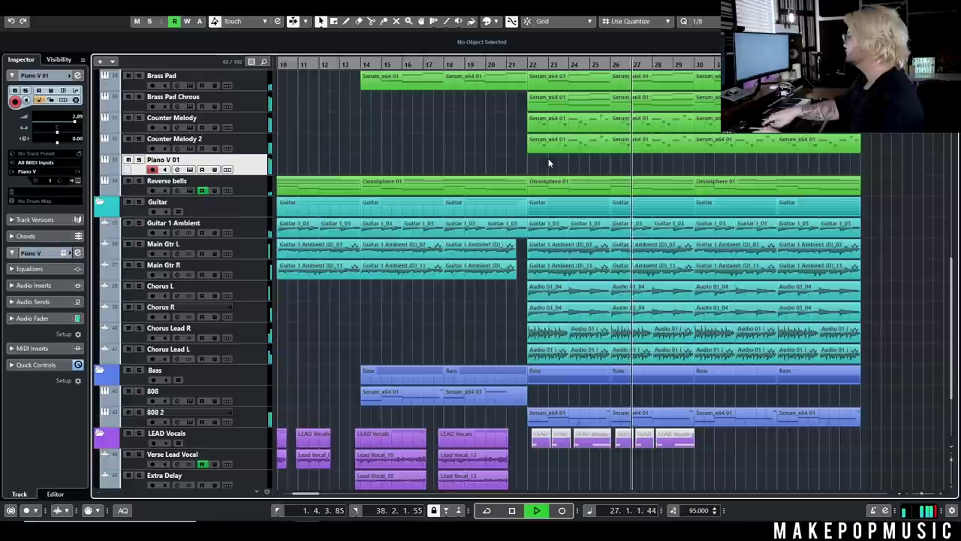
key("space")
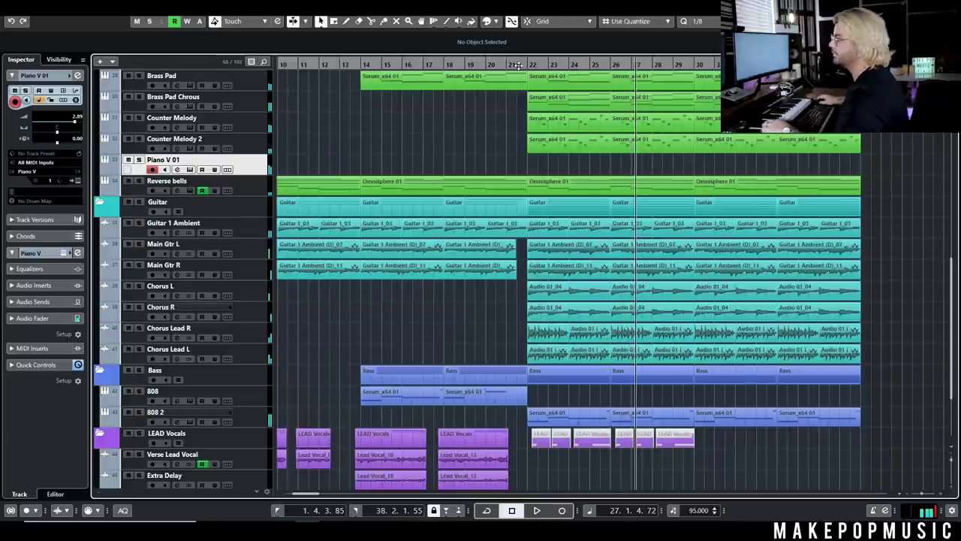
- Replay the chorus from bar 20 through the end of the placed chorus vocal parts near bar 30
left_click_drag(514, 64, 496, 66)
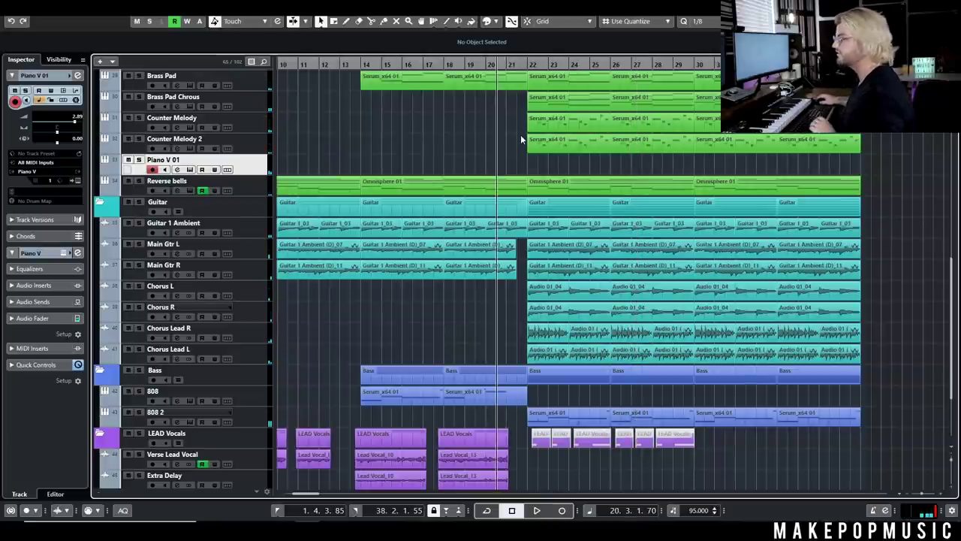
key("space")
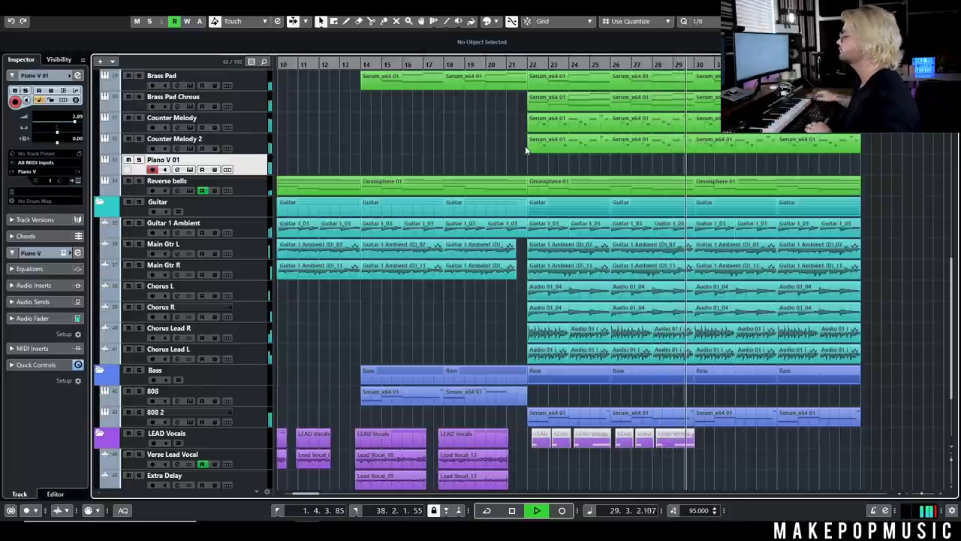
key("space")
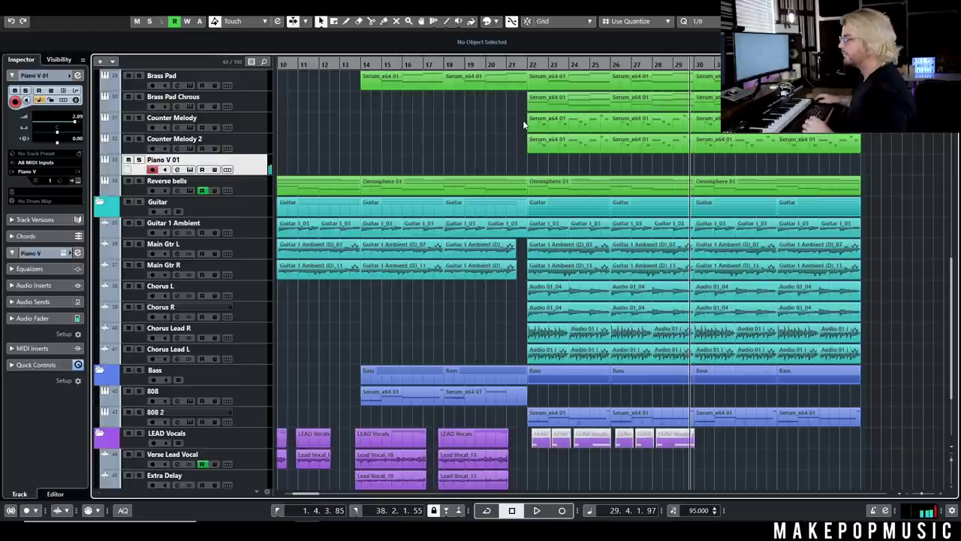
- Show the whole arrangement around the synth tracks and play from bar 20 into the first four chorus bars
left_click(492, 65)
key("g")
key("g")
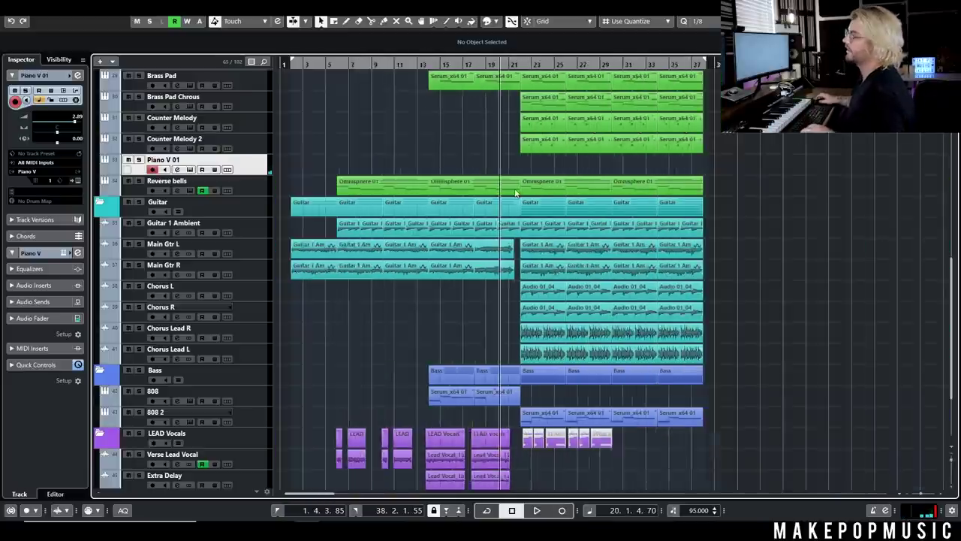
key("g")
scroll(527, 177, "up", 2)
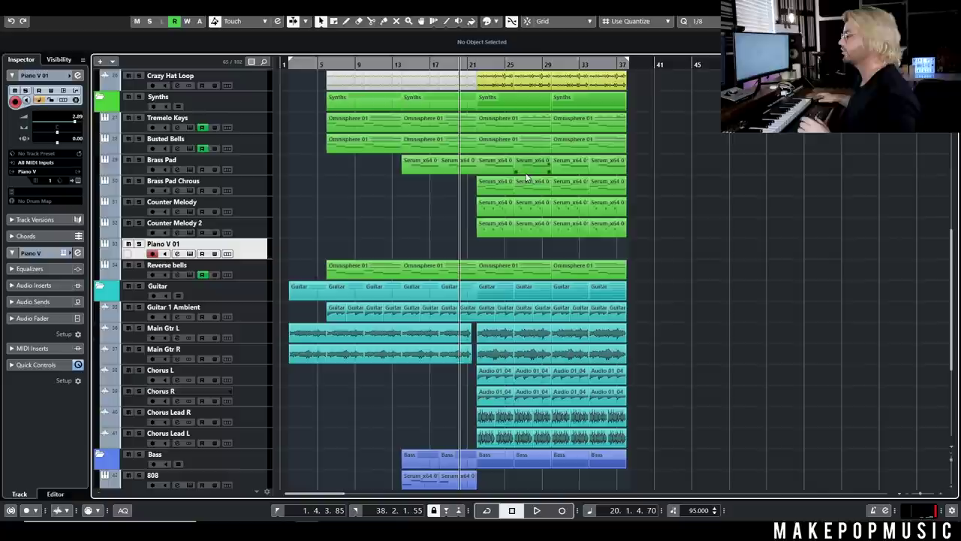
key("space")
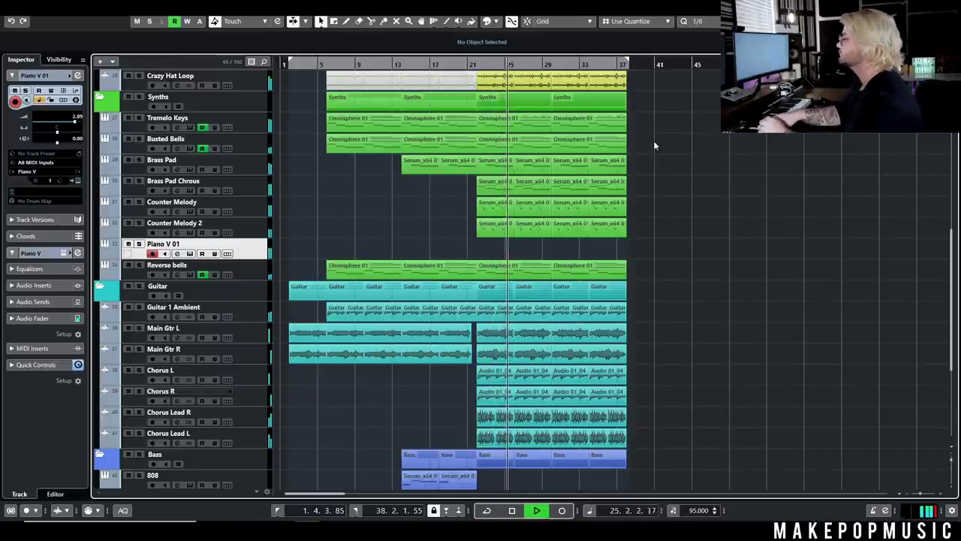
key("space")
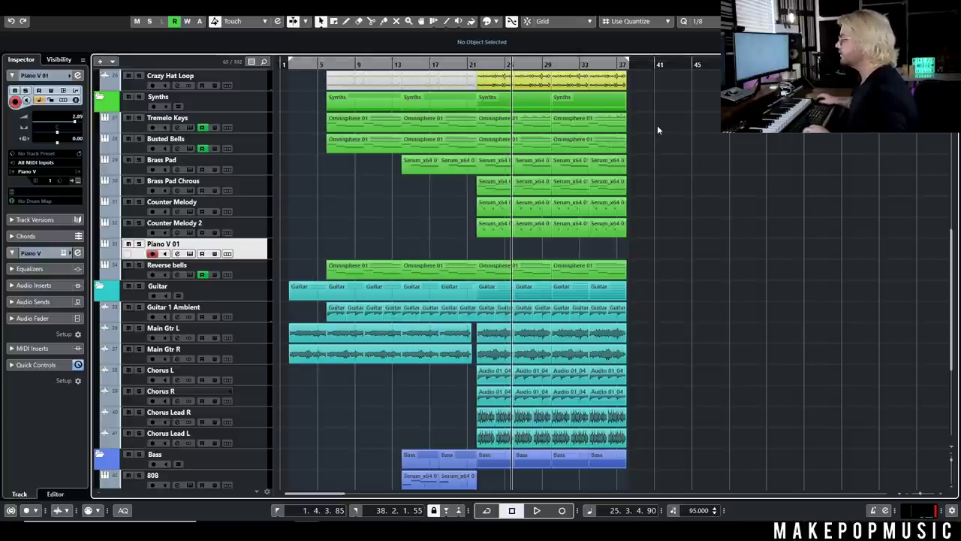
- Select the Main Gtr R track and play the lead-in to the chorus from bar 20
left_click(475, 66)
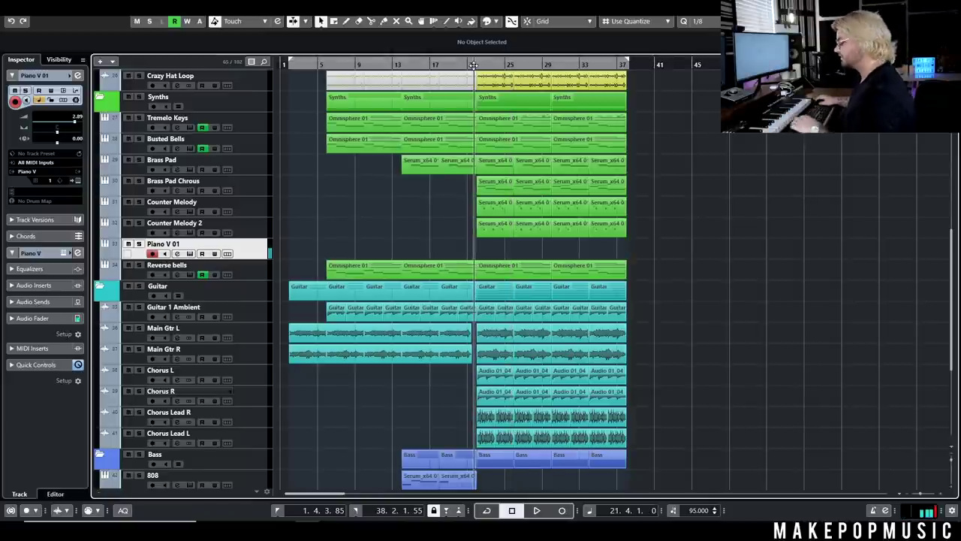
left_click(248, 351)
scroll(247, 353, "down", 3)
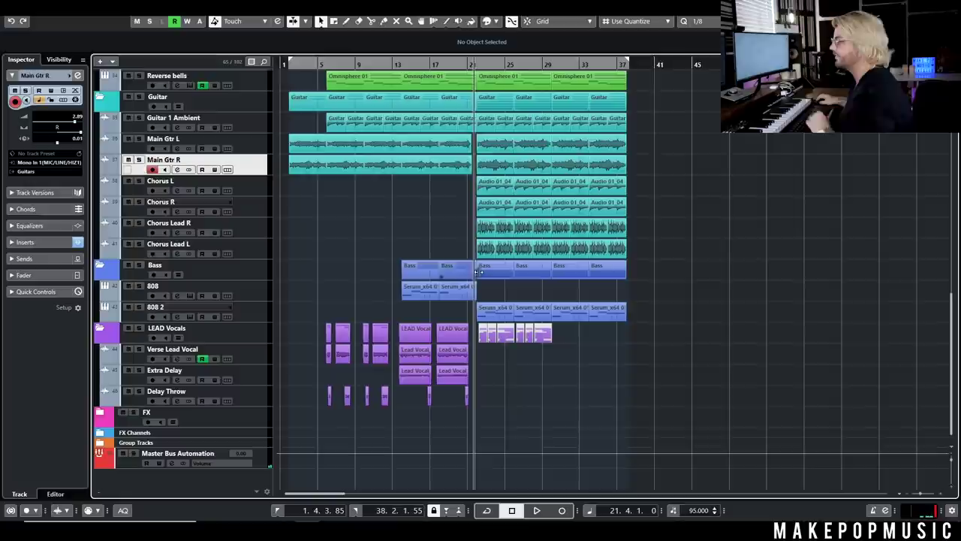
left_click(458, 65)
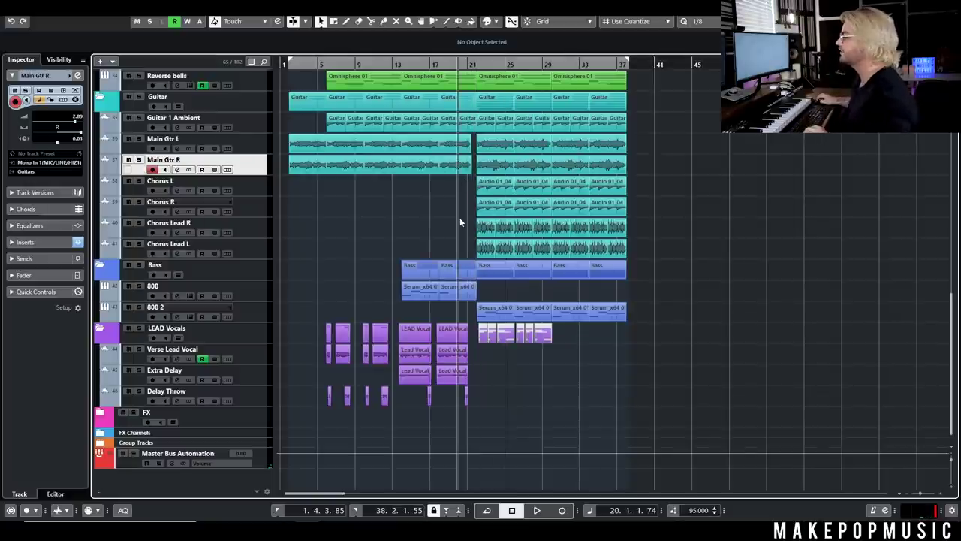
key("h")
key("h")
key("space")
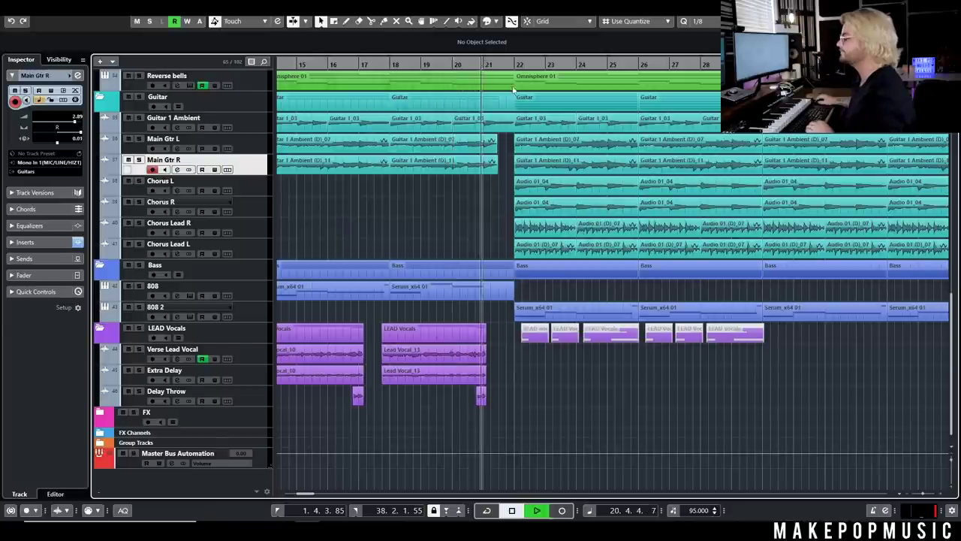
- Return to the Piano V 01 track with cycle playback on and place the playhead at the chorus start, bar 22
scroll(514, 91, "up", 4)
left_click(509, 66)
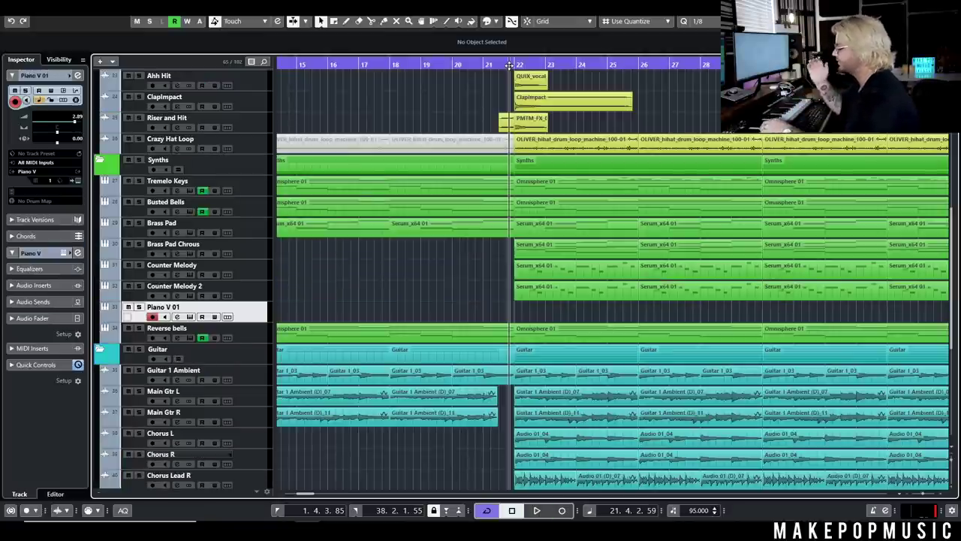
left_click(515, 64)
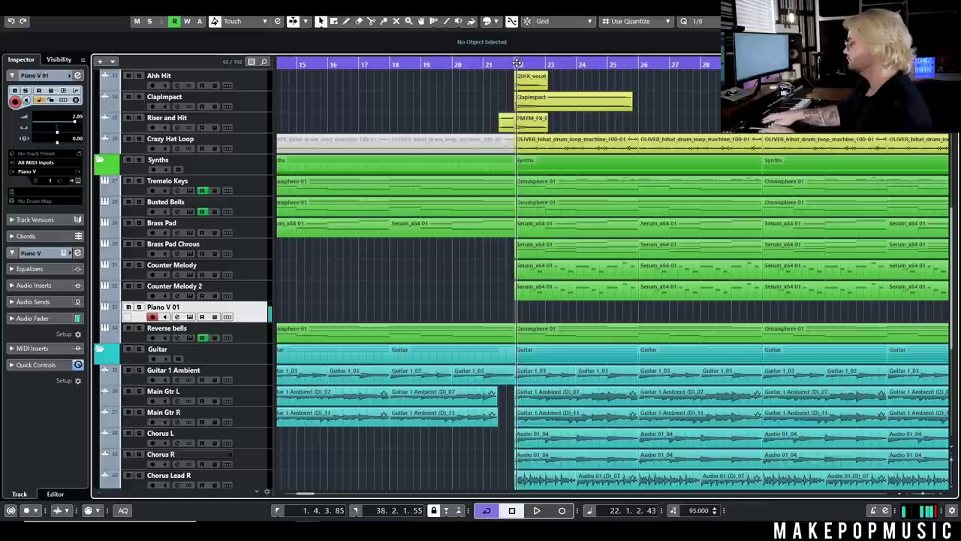
- Play from bar 21 into the chorus, stopping in bar 26, with the Piano V 01 track armed
left_click(484, 64)
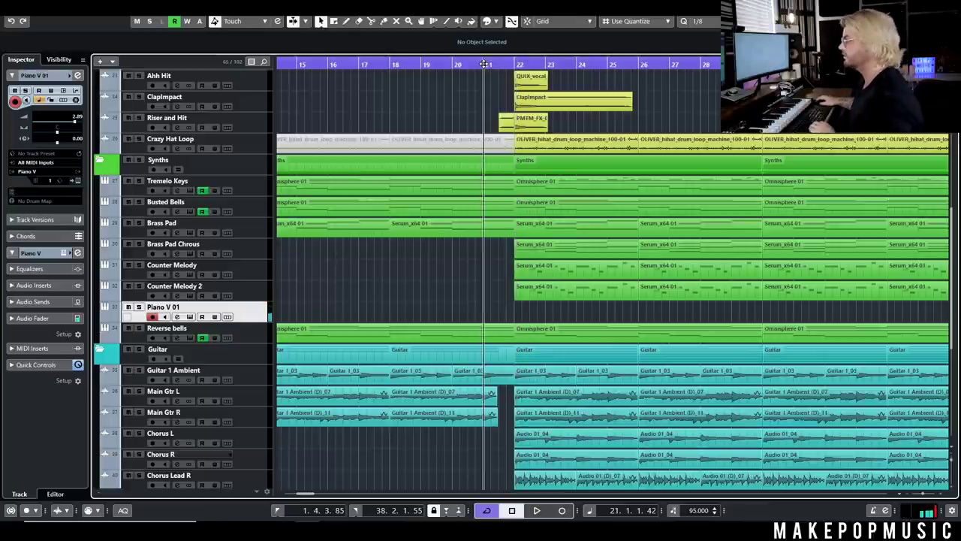
key("space")
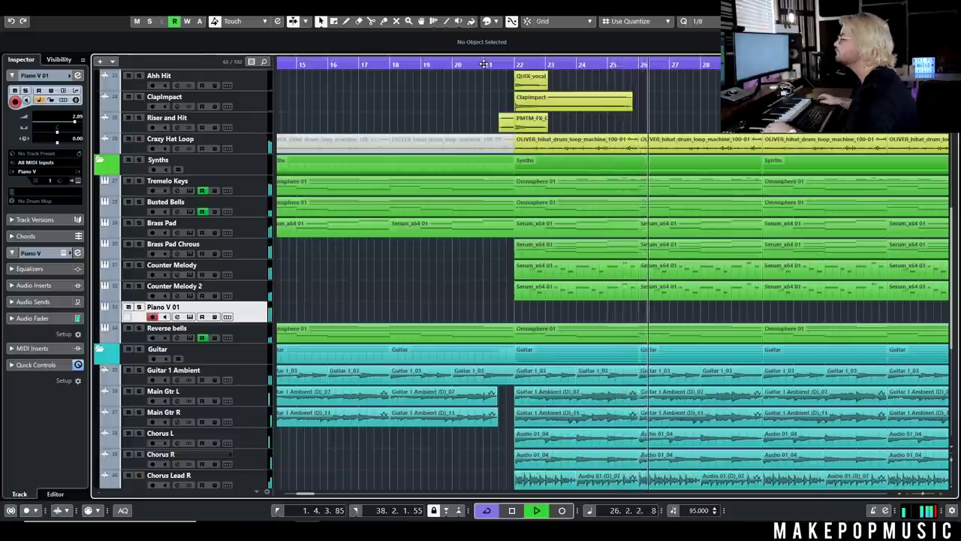
key("space")
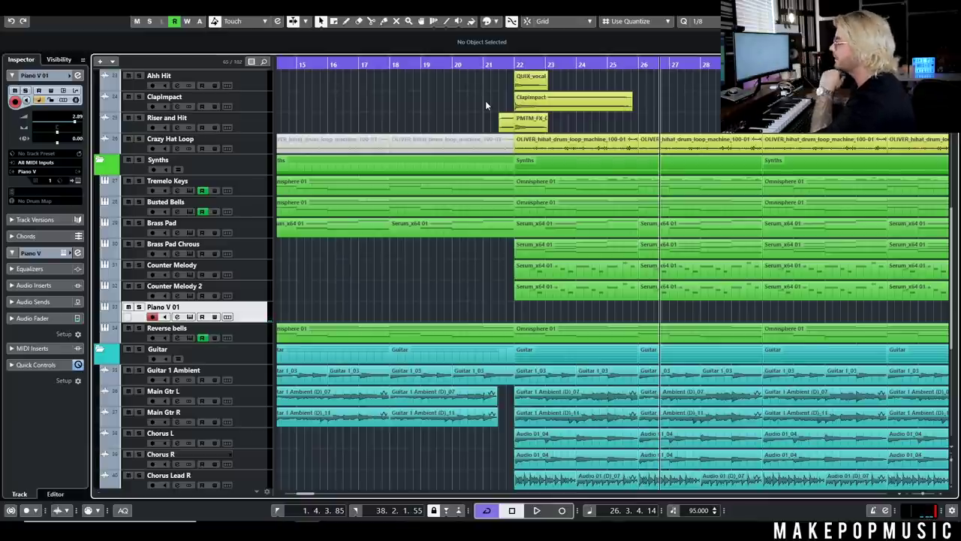
- Play from just before bar 22 through the first eight chorus bars, and select the synth parts from bar 30 onward
left_click(510, 64)
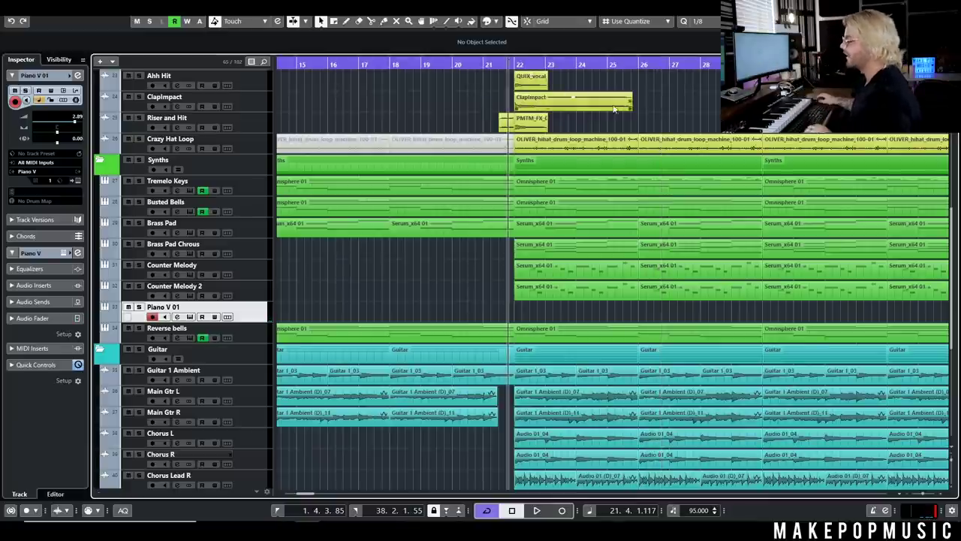
key("space")
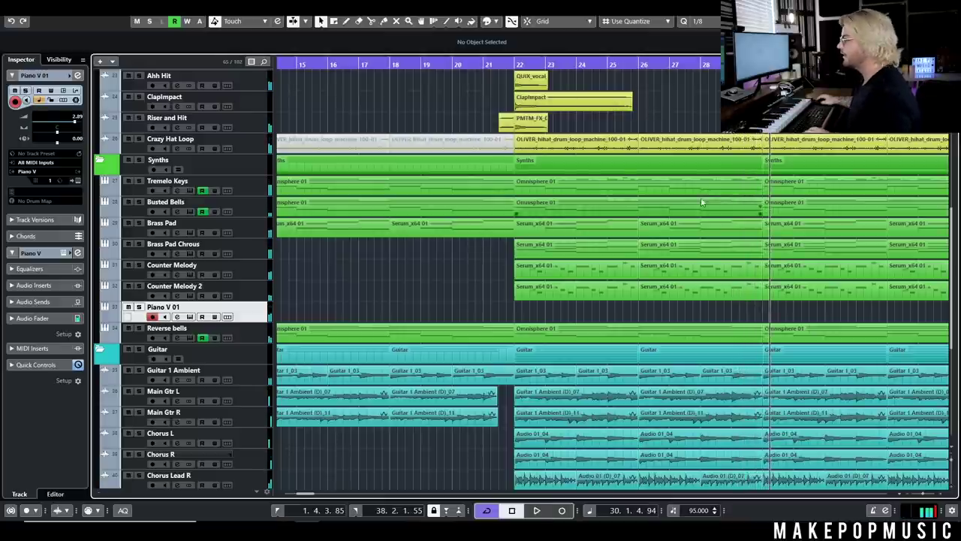
scroll(700, 197, "down", 2)
left_click_drag(880, 186, 765, 299)
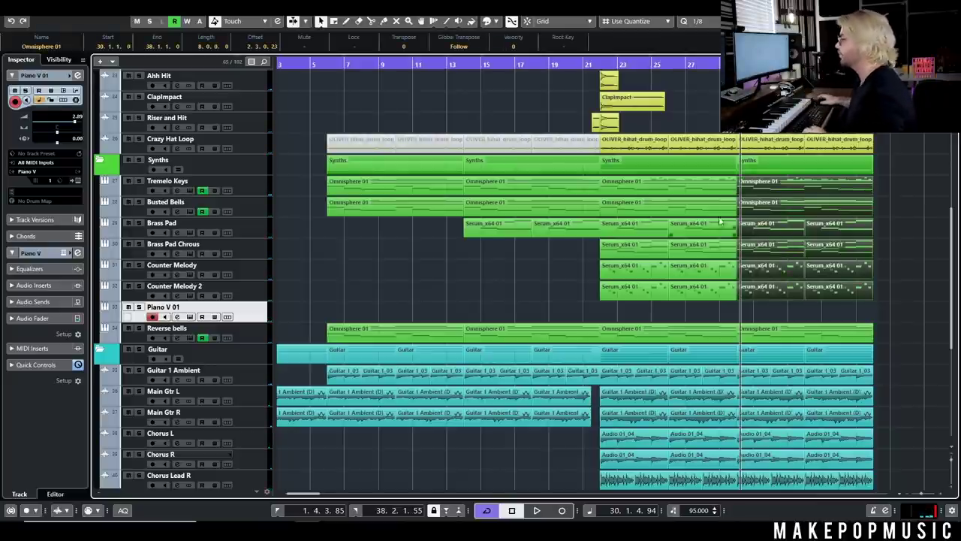
- Show the arrangement around the chorus start and place the playhead near the end of bar 20
scroll(622, 135, "up", 4)
scroll(612, 142, "down", 4)
right_click(602, 66)
left_click(630, 83)
right_click(600, 66)
left_click(623, 71)
scroll(635, 154, "up", 2)
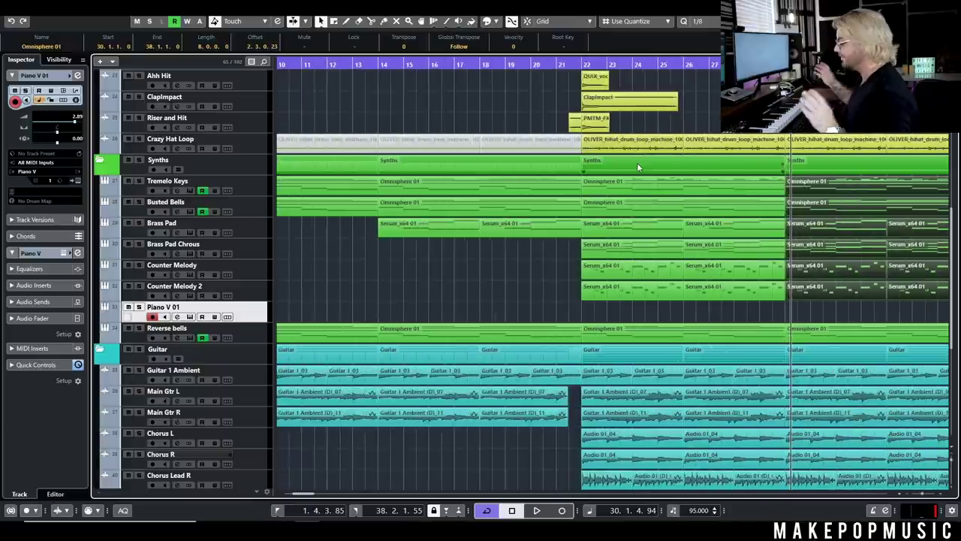
left_click(554, 94)
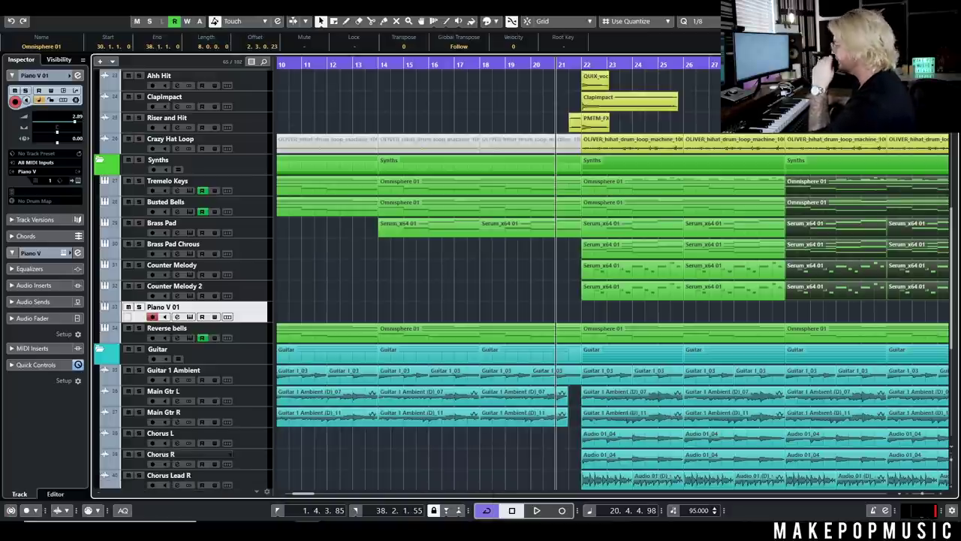
- Show the whole arrangement, switch to the lyrics document in Google Docs and place its window over the project
key("g")
key("g")
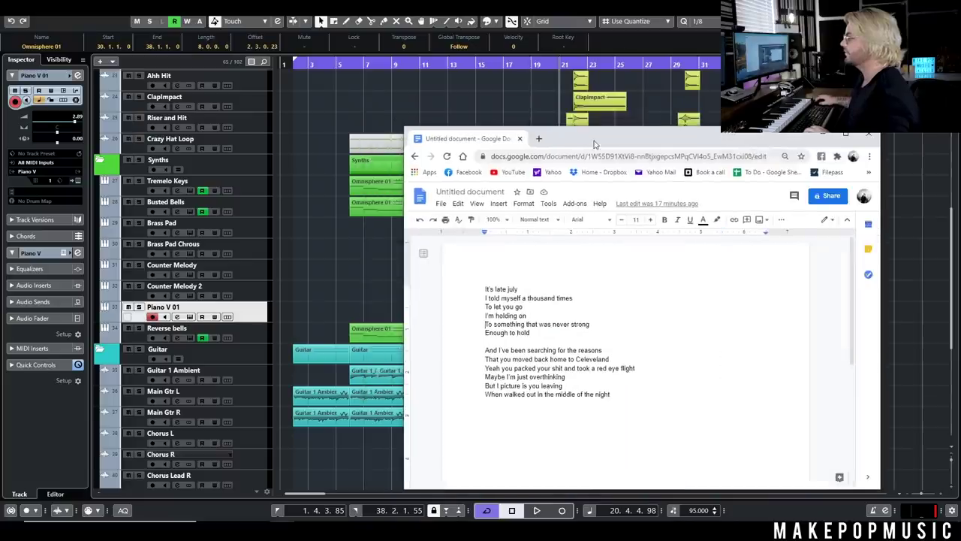
left_click_drag(719, 132, 338, 74)
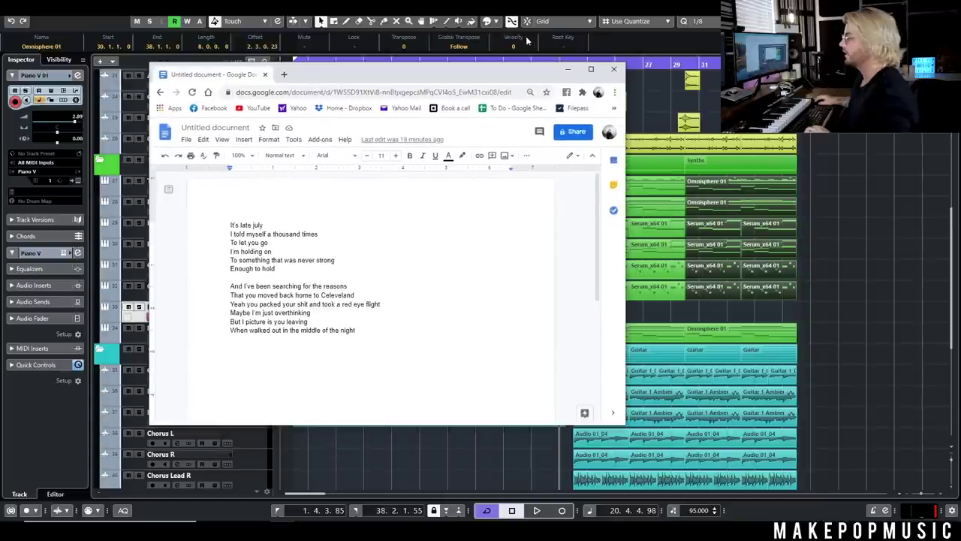
mouse_move(501, 77)
left_mouse_down()
mouse_move(456, 74)
mouse_move(482, 76)
left_mouse_up()
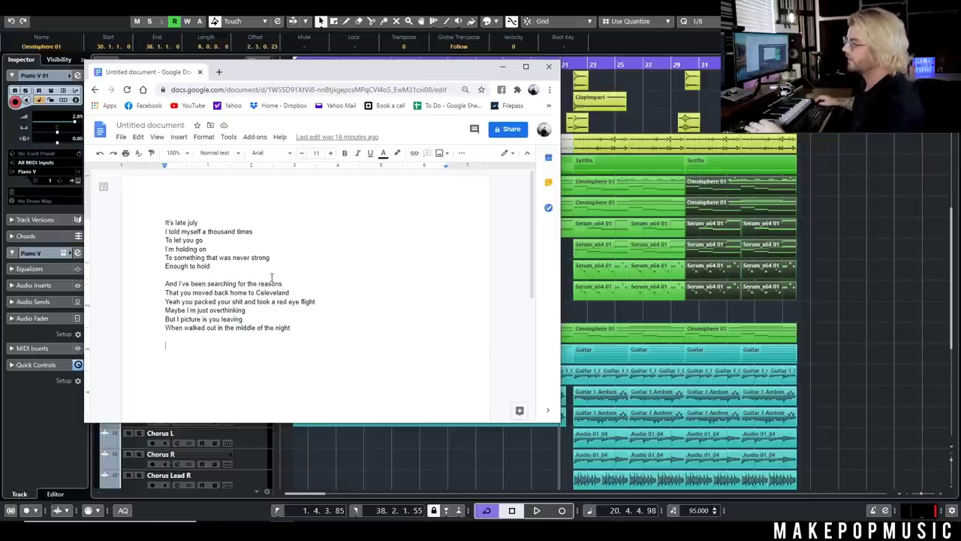
double_click(199, 240)
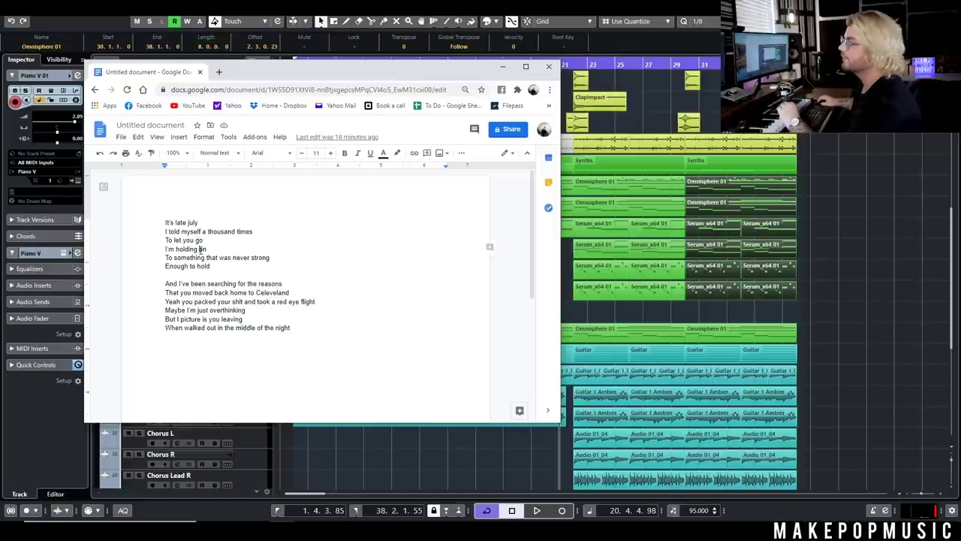
left_click(218, 257)
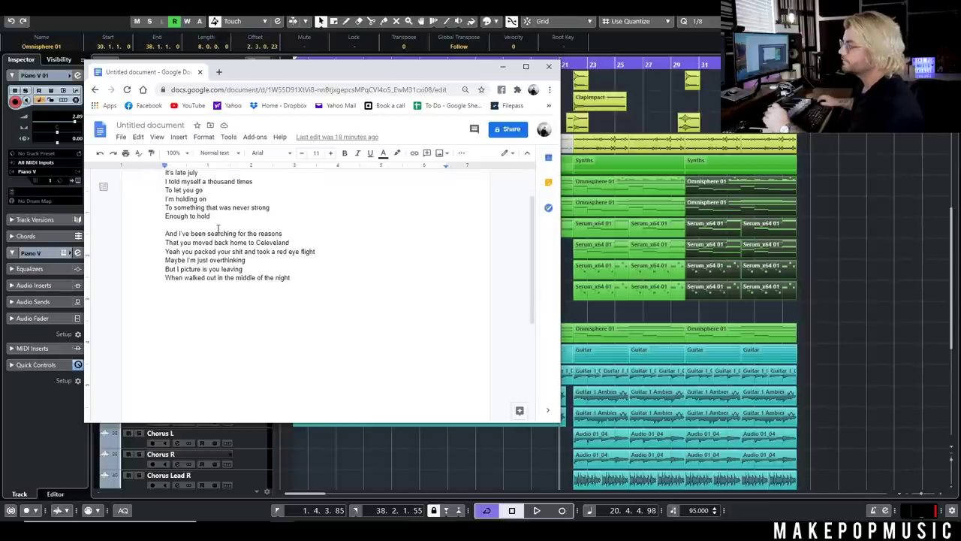
- Label the verse lines with their melody letters, from "It's late july" through "I'm holding on": A, A, B and C
left_click(211, 222)
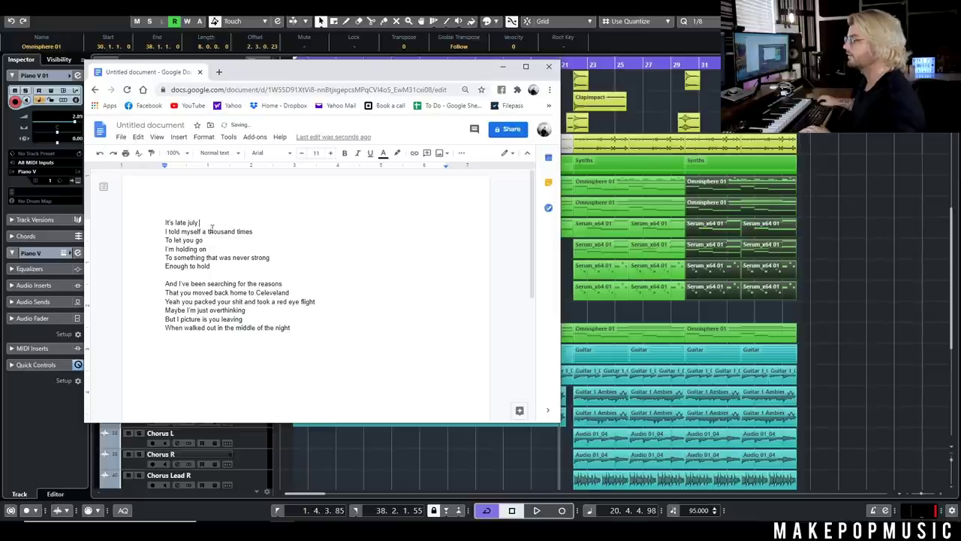
left_click(268, 233)
type("- A")
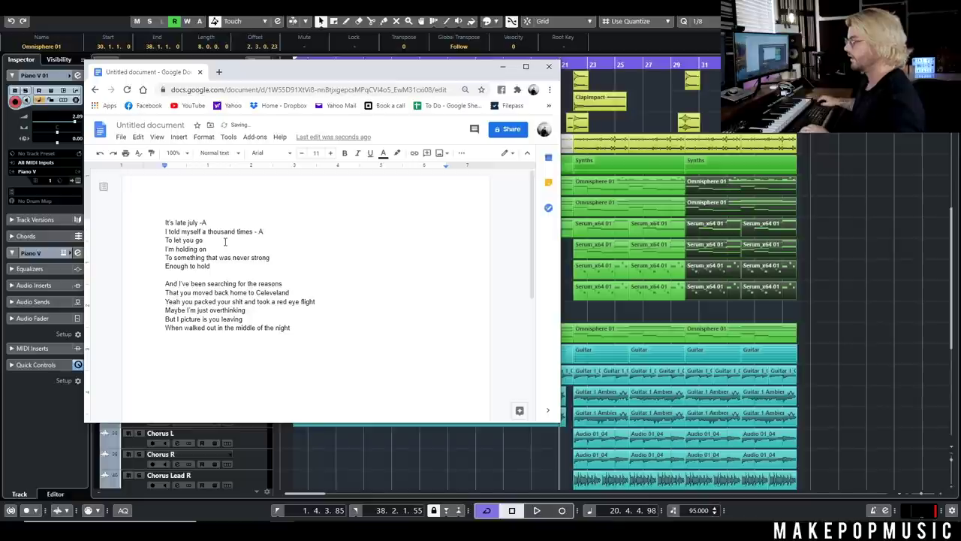
type(" V")
left_click(230, 249)
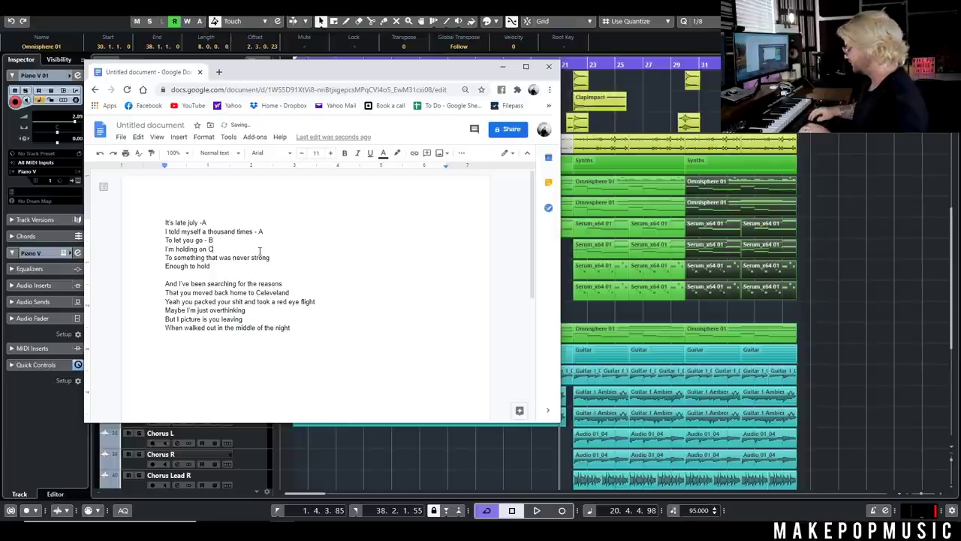
type("C")
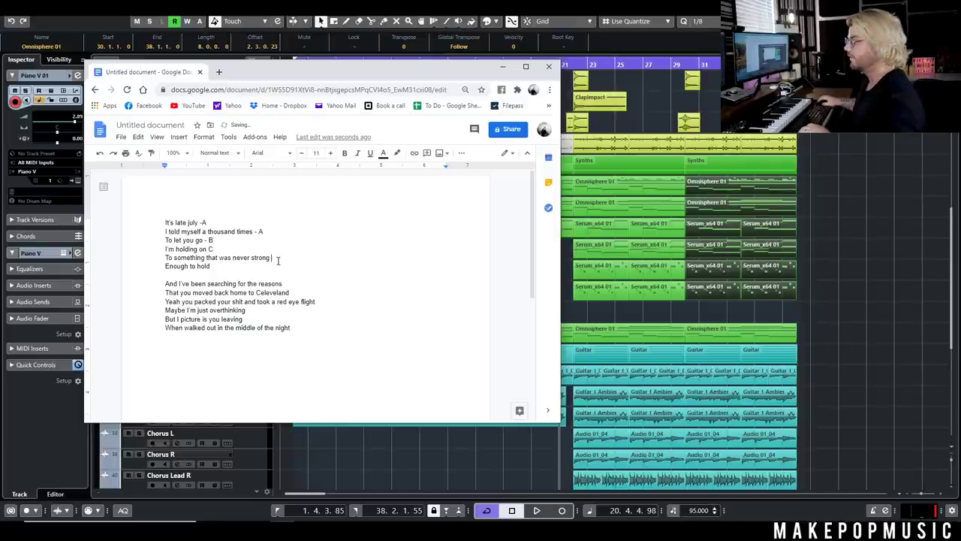
- Label the last two verse lines C and B, and put a hyphen before each label from "I'm holding on" downward
left_click(242, 267)
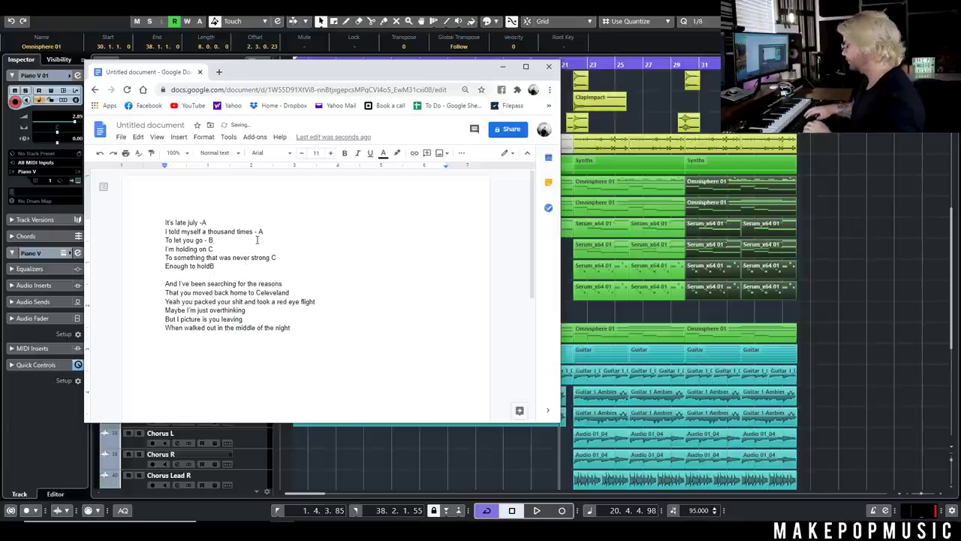
type("-")
left_click(271, 260)
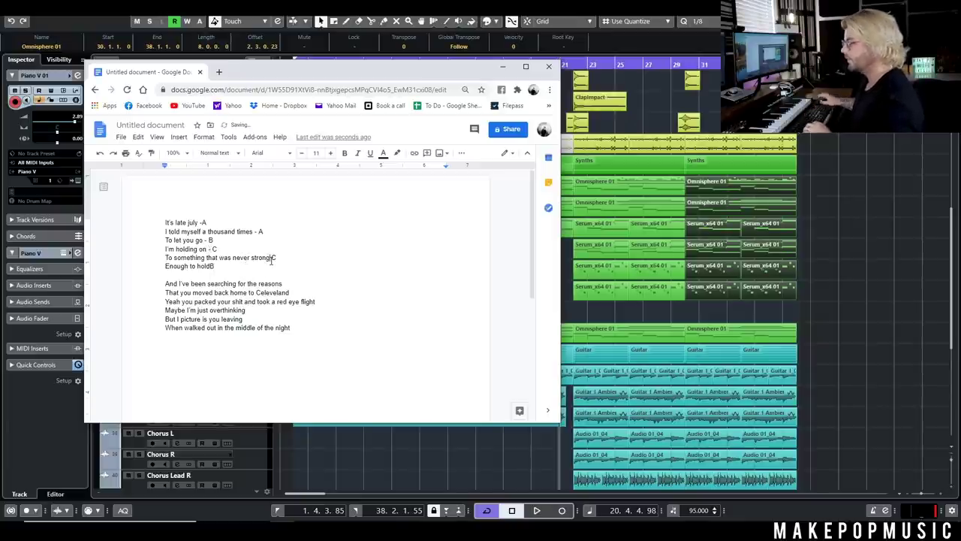
type("-")
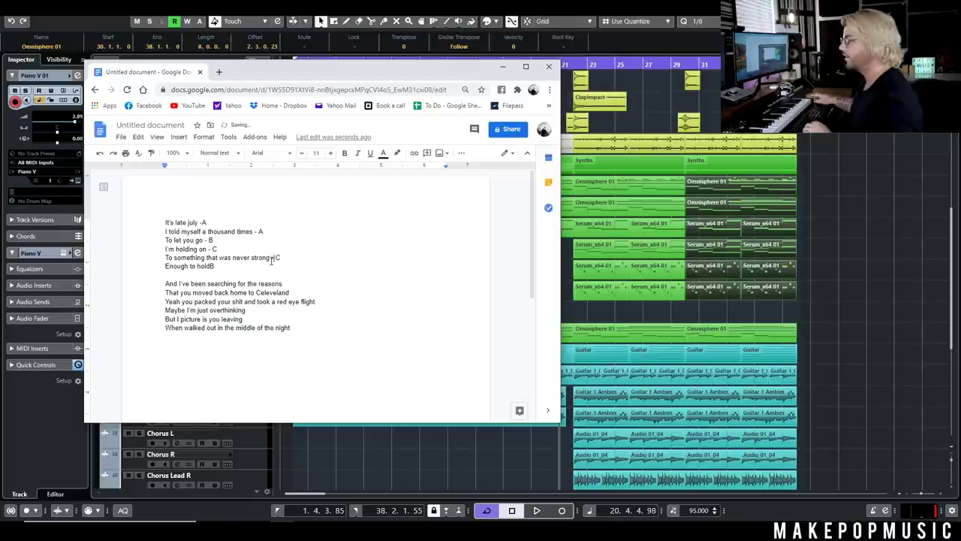
left_click(211, 265)
type("-")
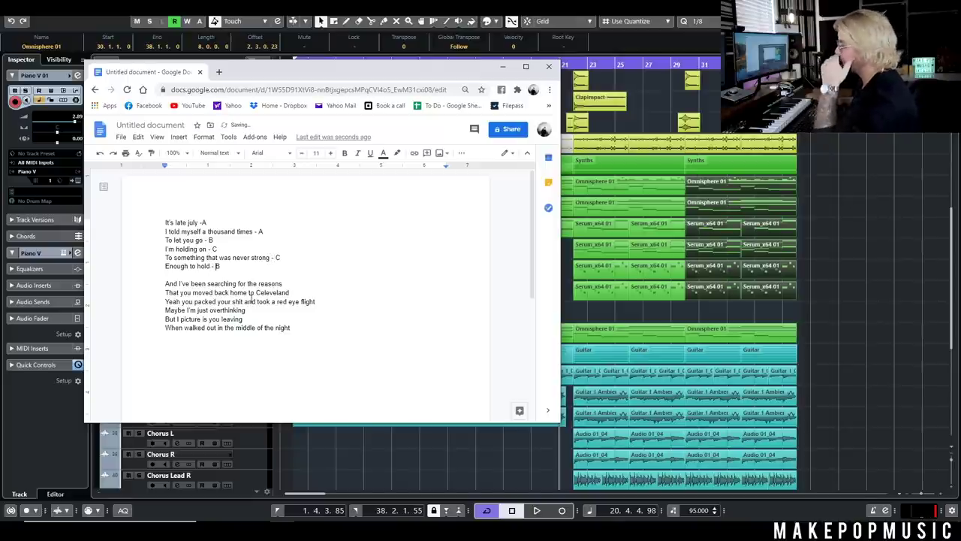
- Label the first four pre-chorus lines with the melody letters D, D, E and D, each after a hyphen
left_click_drag(333, 76, 610, 62)
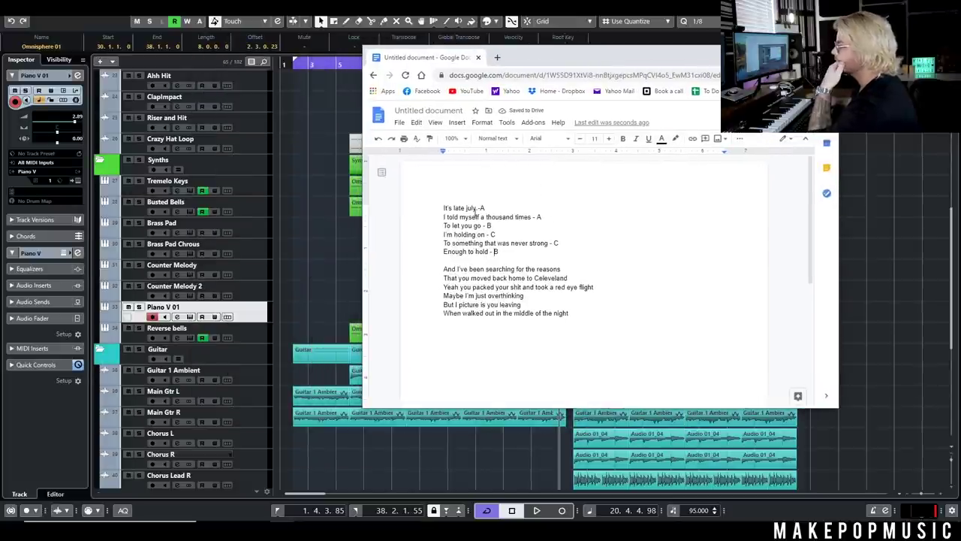
type("- ")
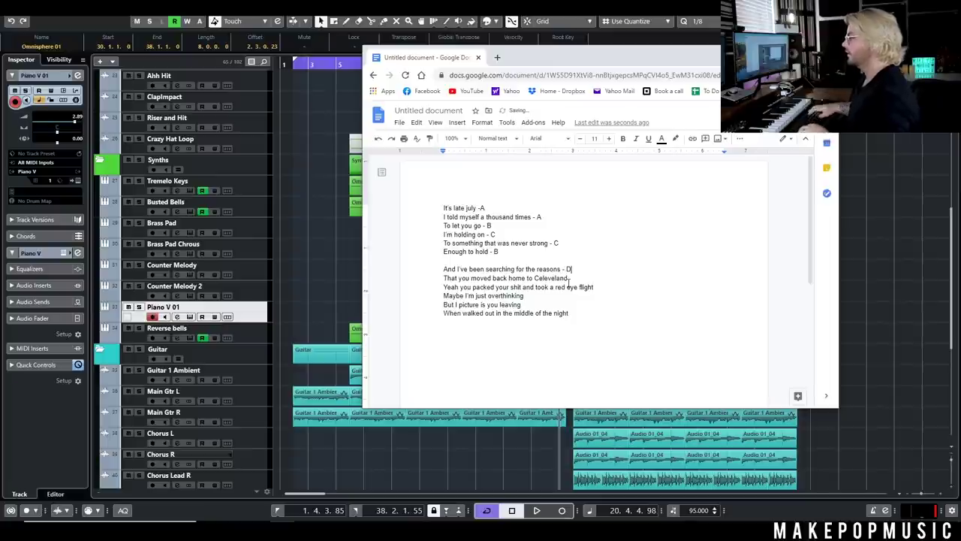
type("D")
left_click(581, 277)
type("D")
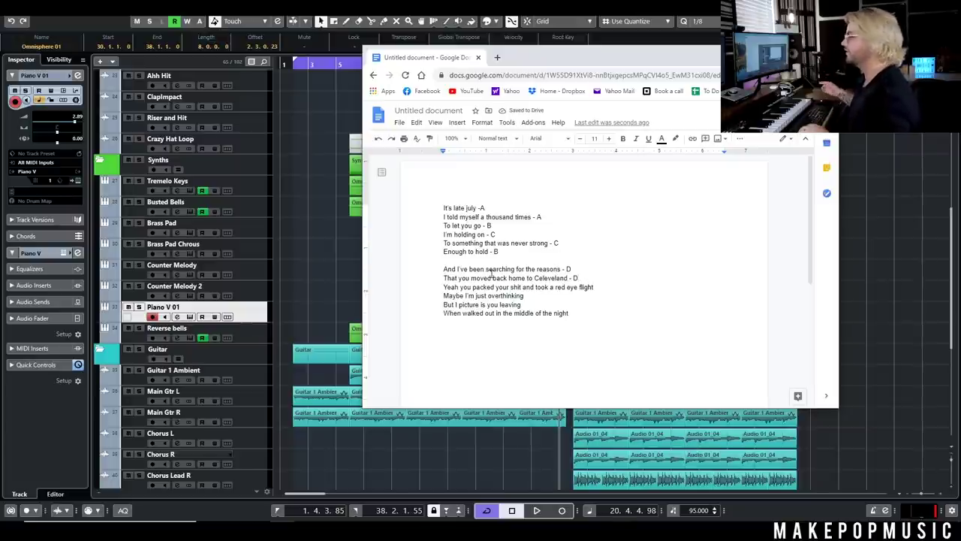
left_click(600, 286)
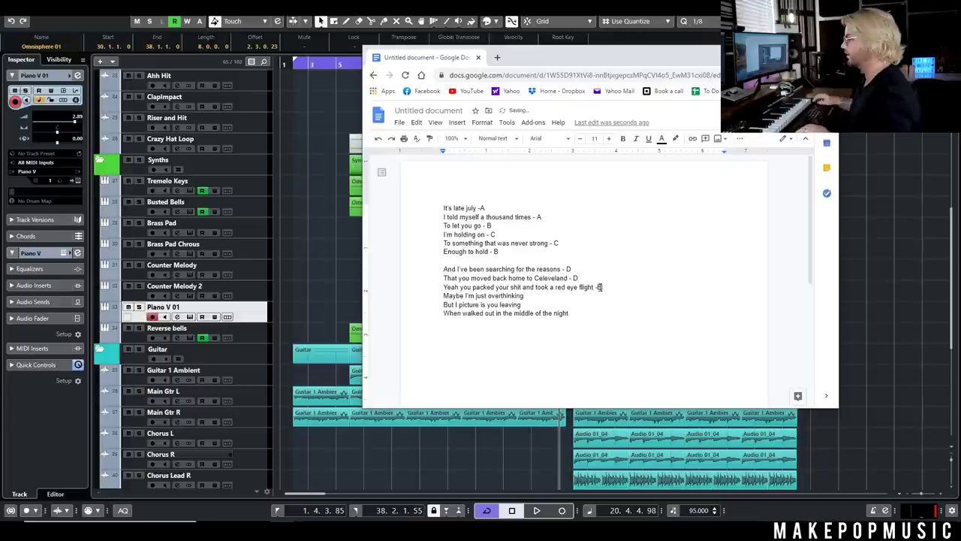
type("- E")
key("BackSpace")
type("E")
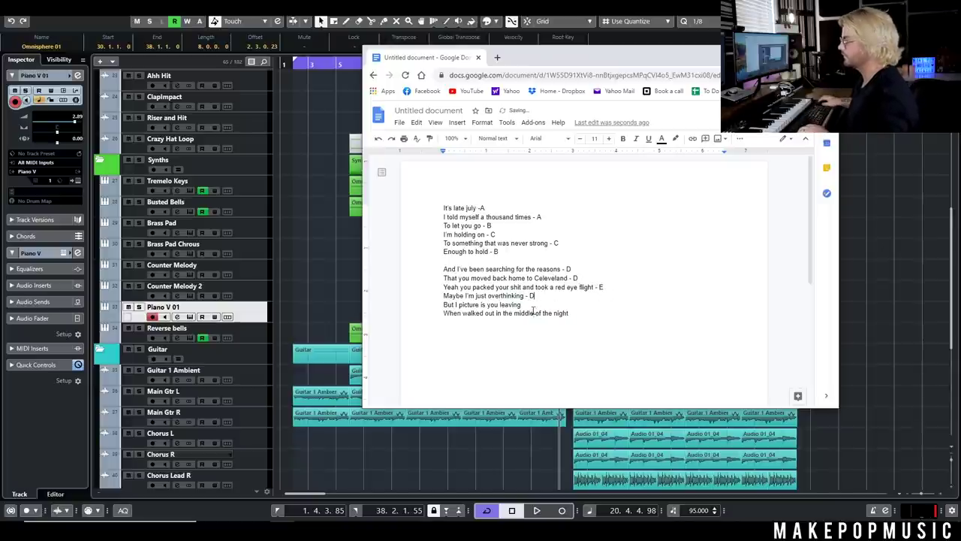
- Insert "all" after "But" and "you" after "When" in the last two pre-chorus lines, and label these lines D and E
left_click(455, 304)
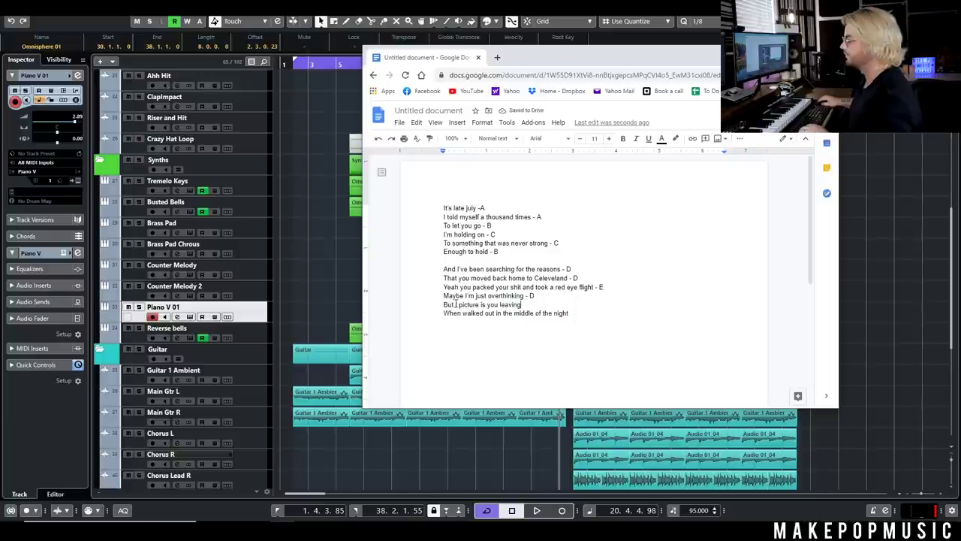
type("all")
left_click(539, 303)
key("Left")
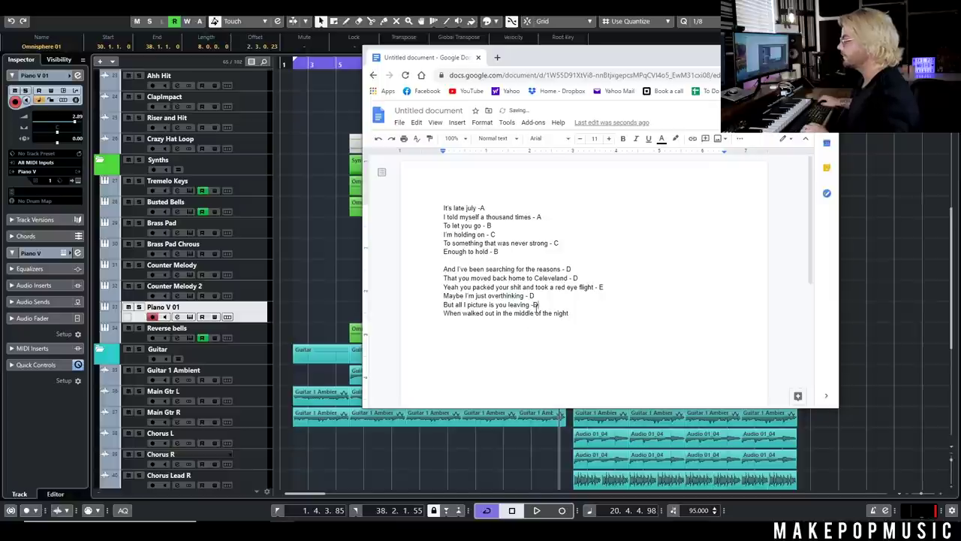
left_click(582, 313)
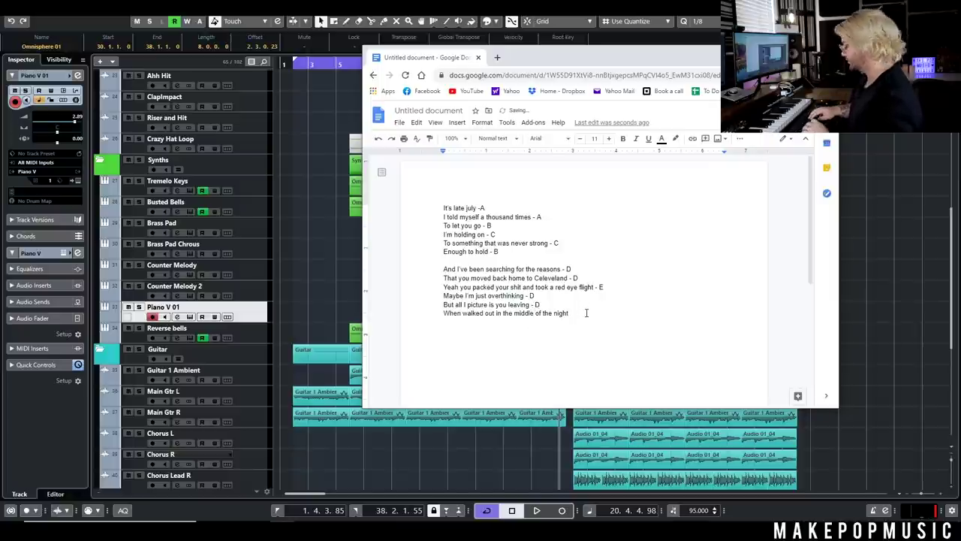
type("E")
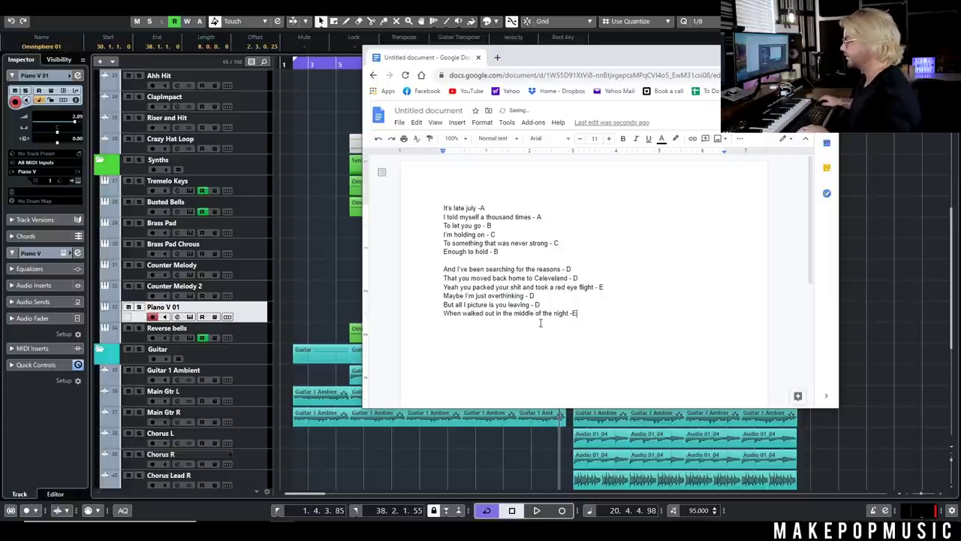
left_click(461, 314)
type("you")
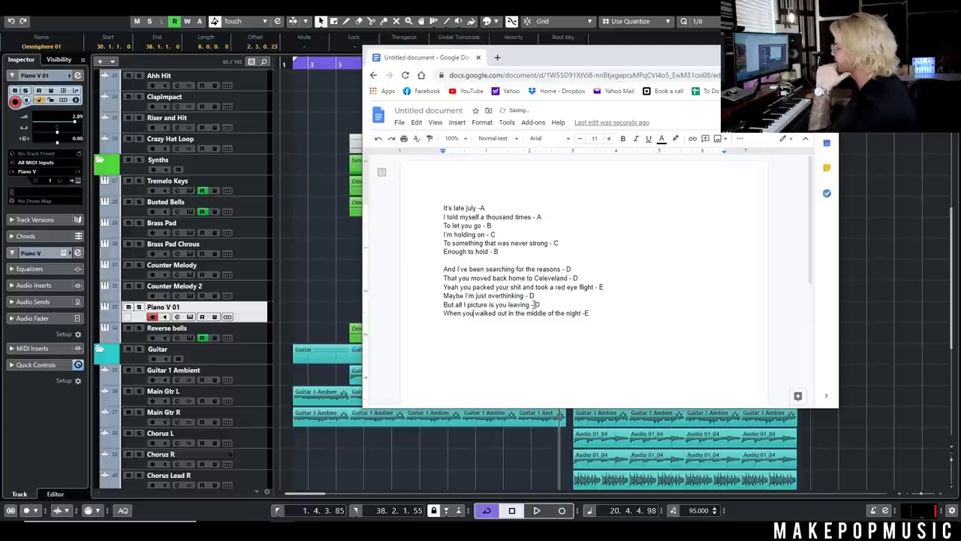
- Add a space before the A label of the first verse line and place the text cursor on the empty line below the lyrics
left_click_drag(518, 62, 597, 42)
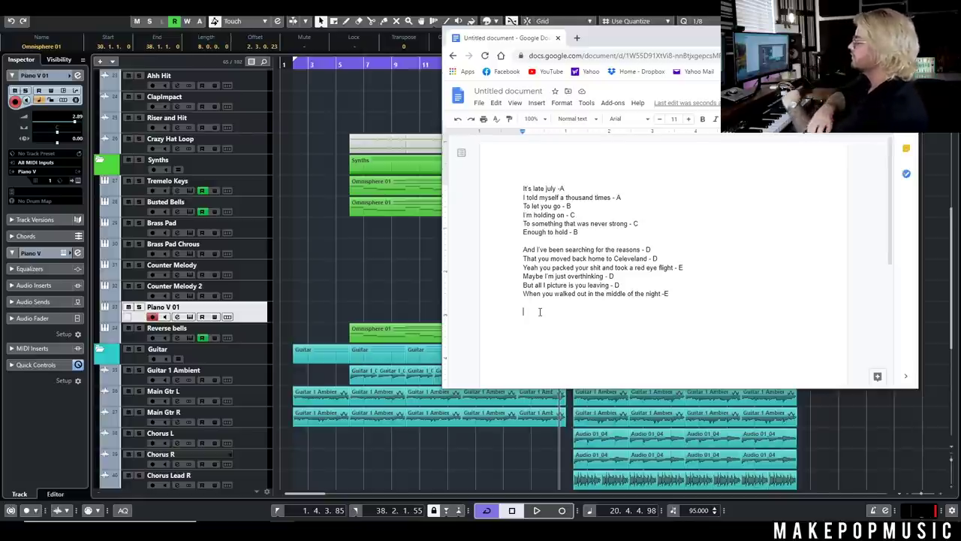
scroll(601, 226, "down", 1)
scroll(605, 214, "up", 1)
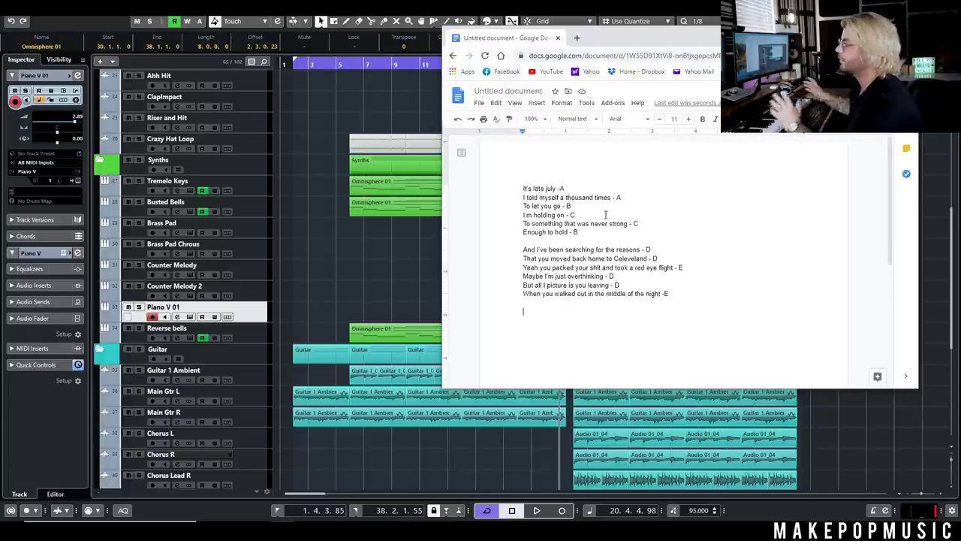
left_click(561, 188)
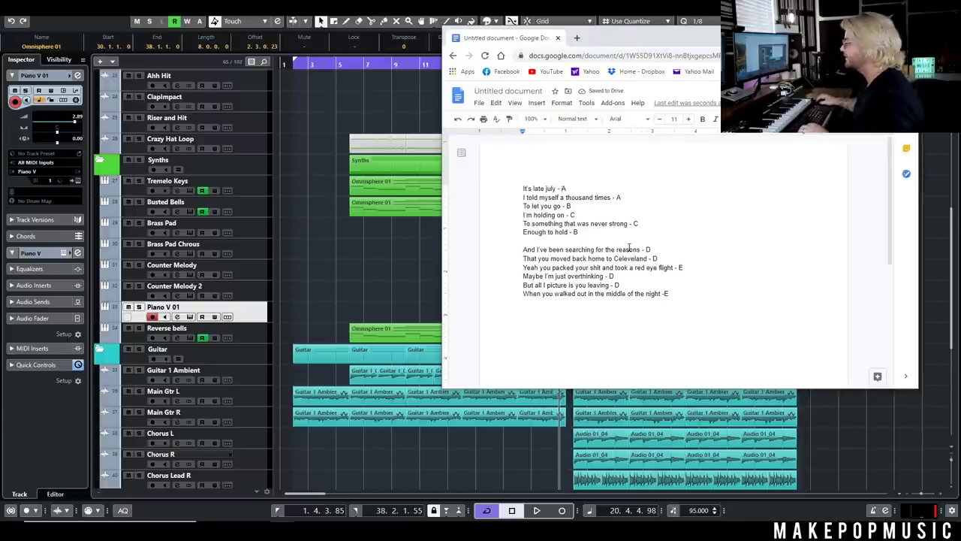
left_click(556, 307)
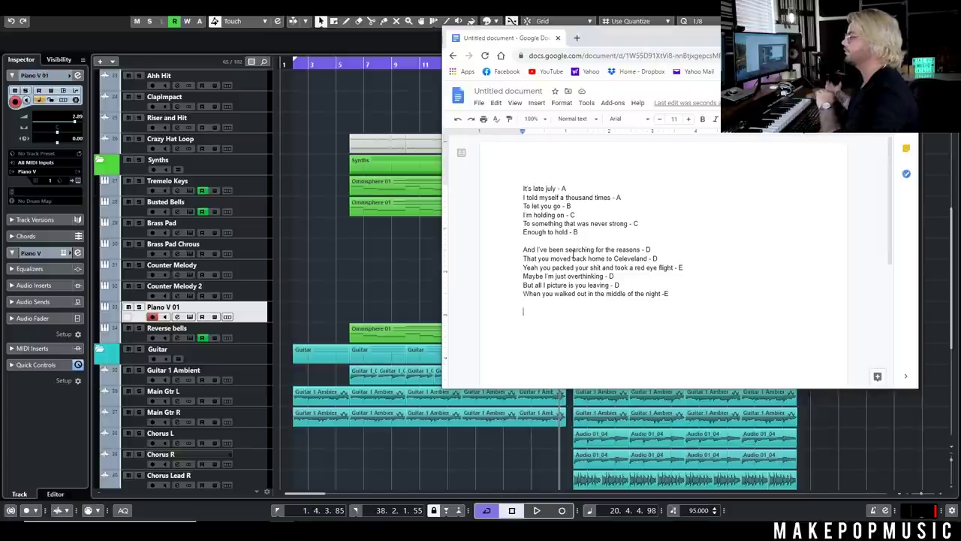
- Highlight the verse lines and the pre-chorus lines in turn, and return the text cursor below the lyrics
left_click_drag(578, 233, 524, 186)
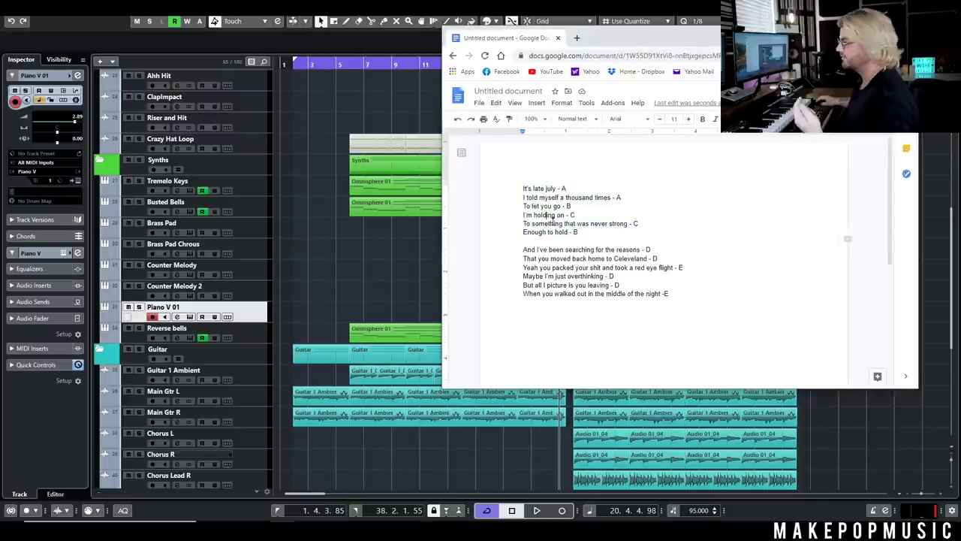
left_click_drag(668, 294, 523, 250)
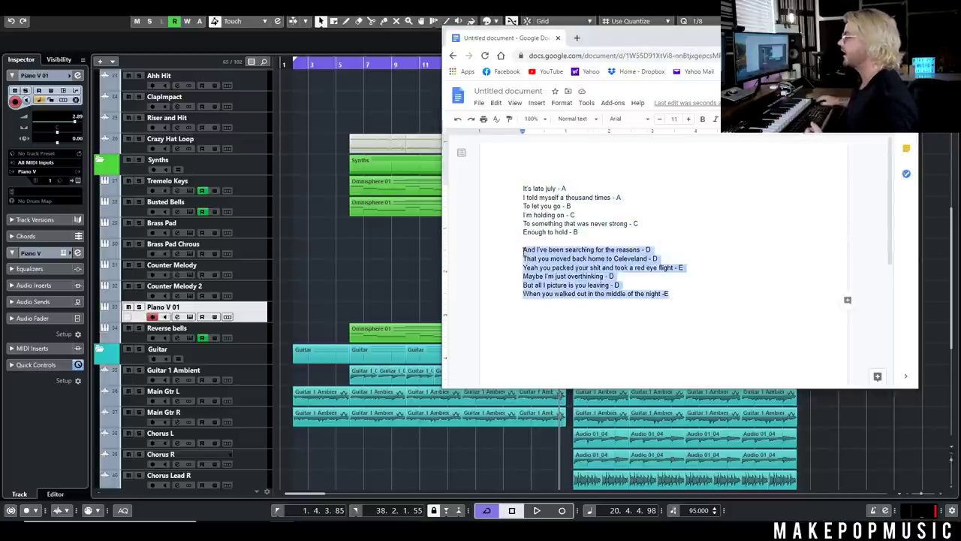
left_click(548, 324)
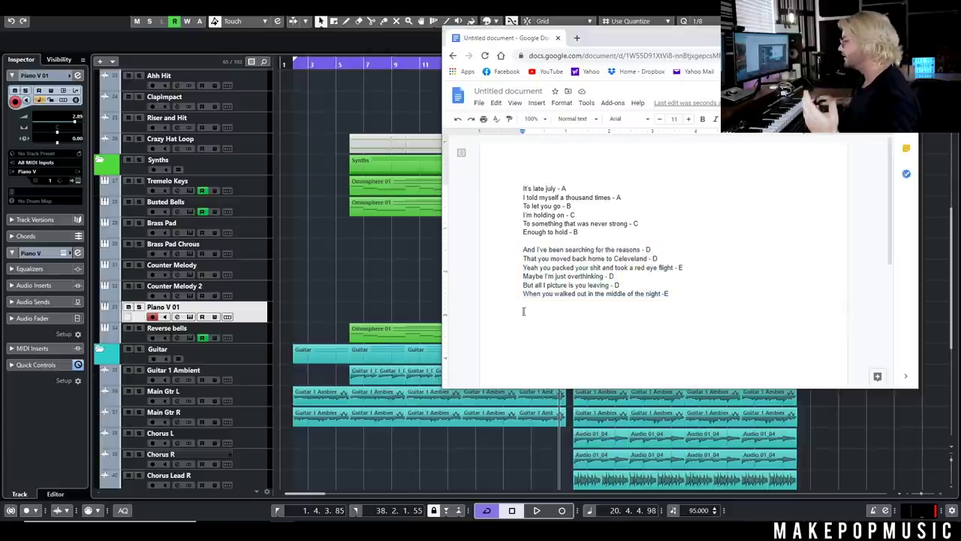
- Add the chorus melody letters F, F, F and G below the pre-chorus lyrics, each on its own line
left_click_drag(596, 42, 538, 17)
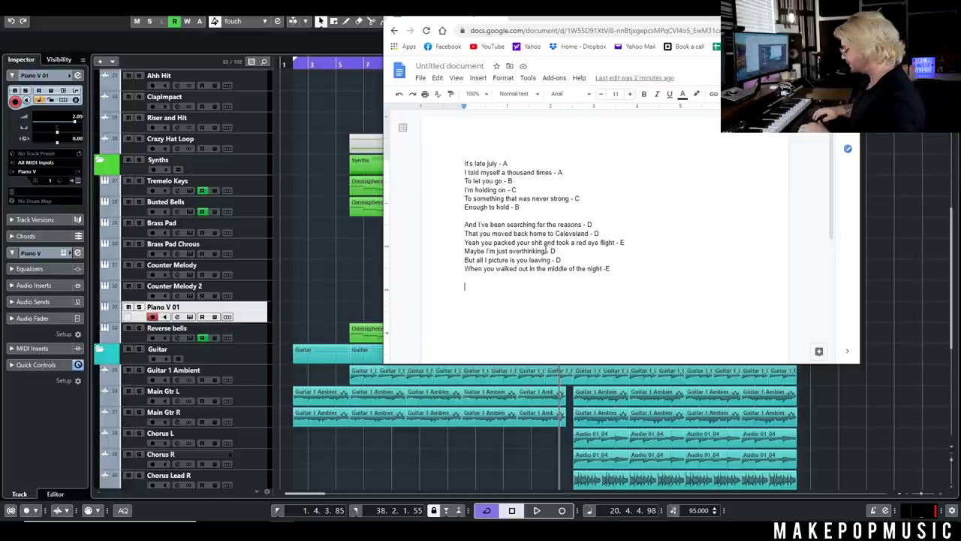
key("Return")
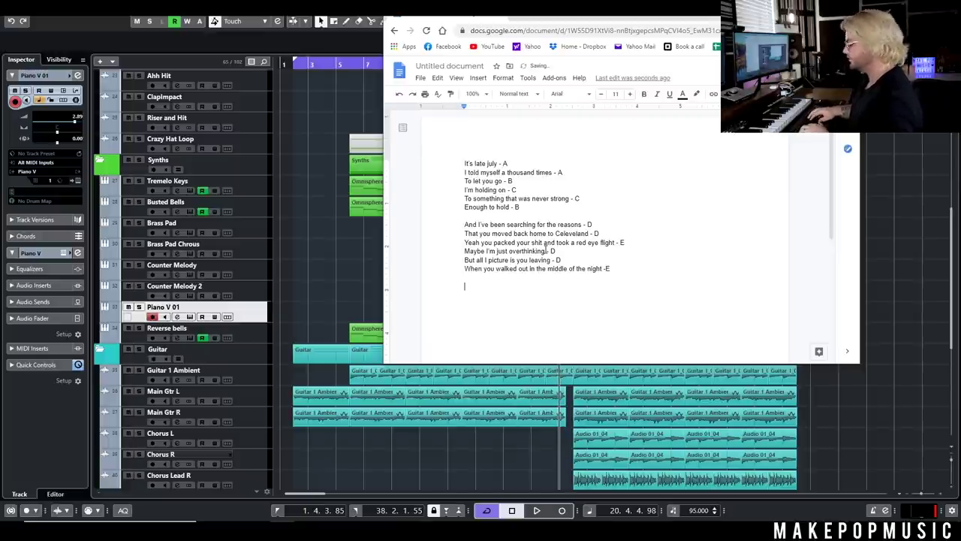
type("F ")
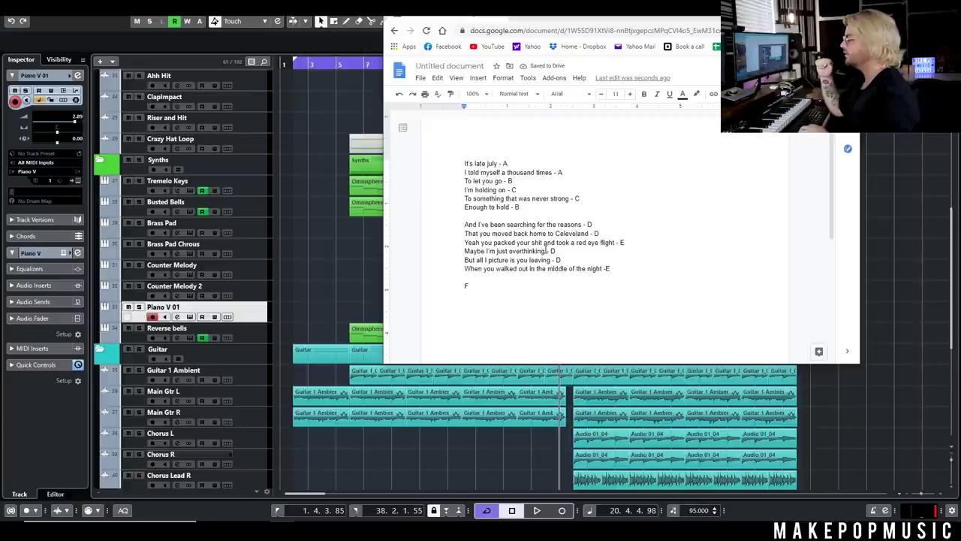
type("F")
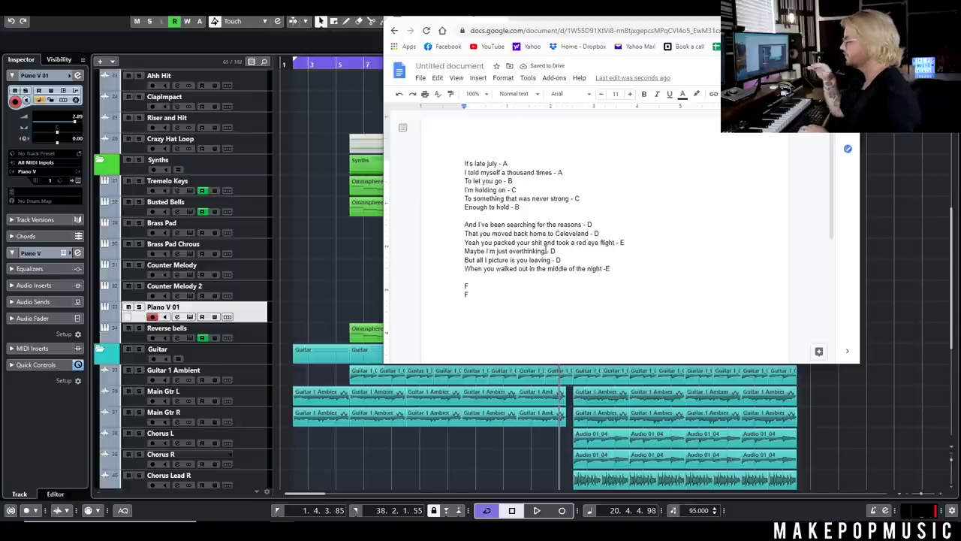
key("Return")
type("F")
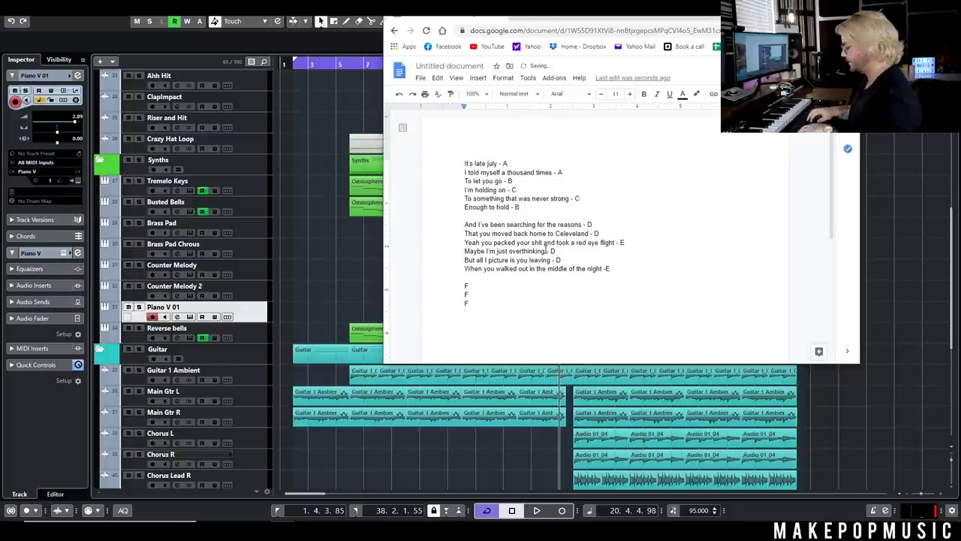
key("Return")
type("G")
key("Return")
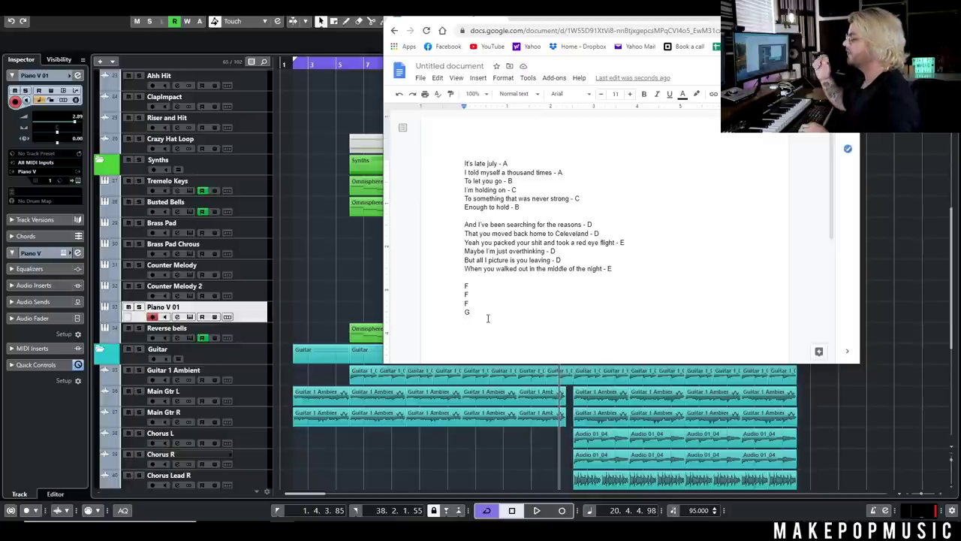
- Continue the chorus melody letters with H, H, H and I, each on its own line below the G
type("H")
key("Return")
type("H")
key("Return")
type("H")
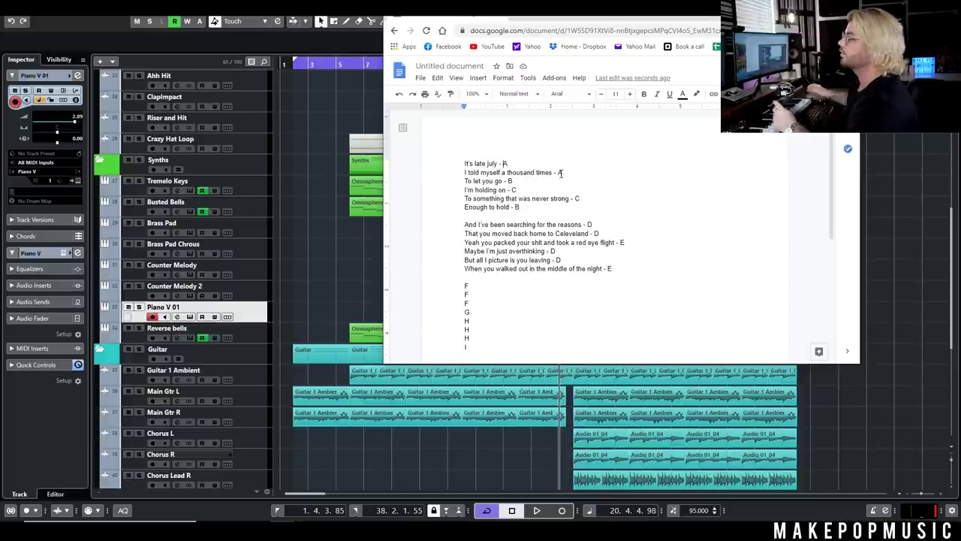
- Highlight the line endings and A labels of the first two verse lines, and point out the next two verse lines
double_click(492, 164)
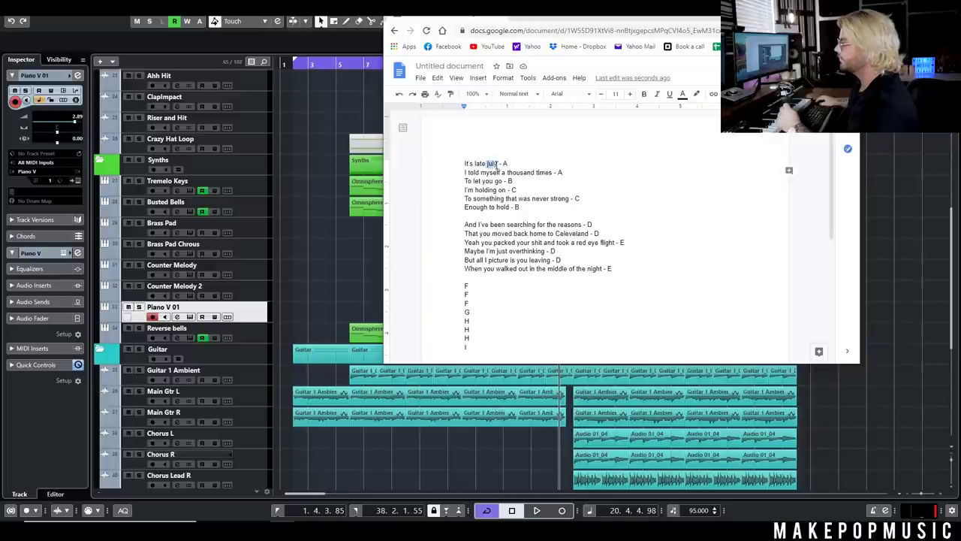
key("shift+Right")
key("shift+Right")
key("shift+Right")
key("shift+Right")
double_click(542, 172)
left_click(555, 172)
double_click(560, 172)
double_click(505, 163)
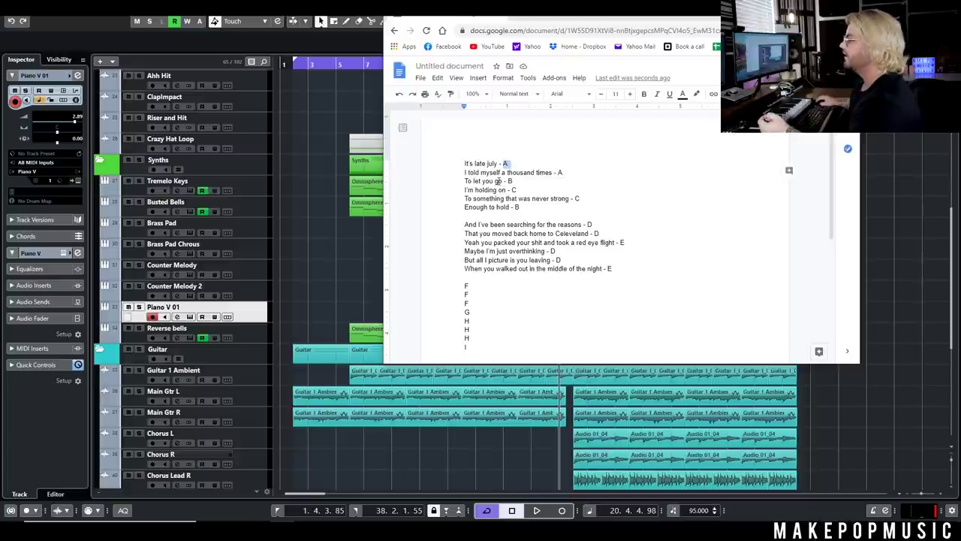
left_click(498, 181)
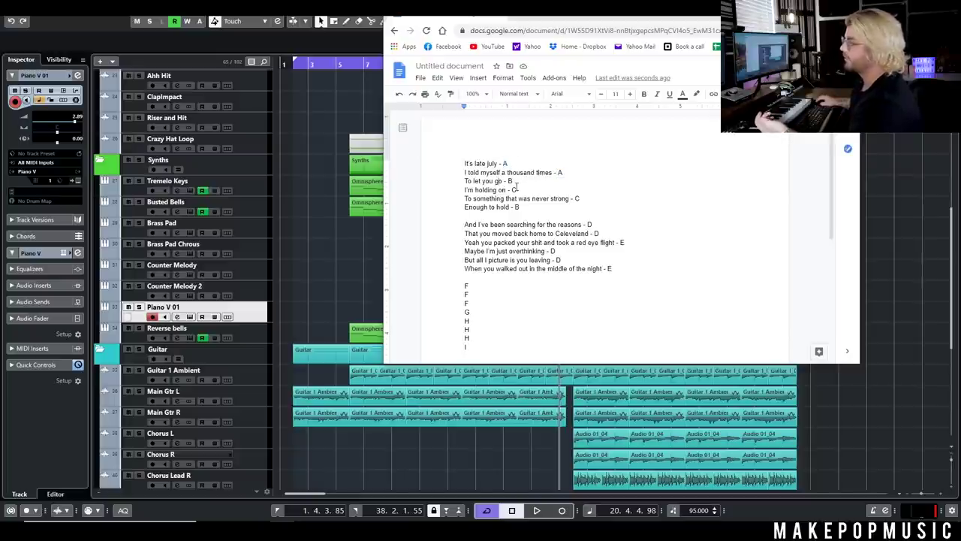
left_click(501, 190)
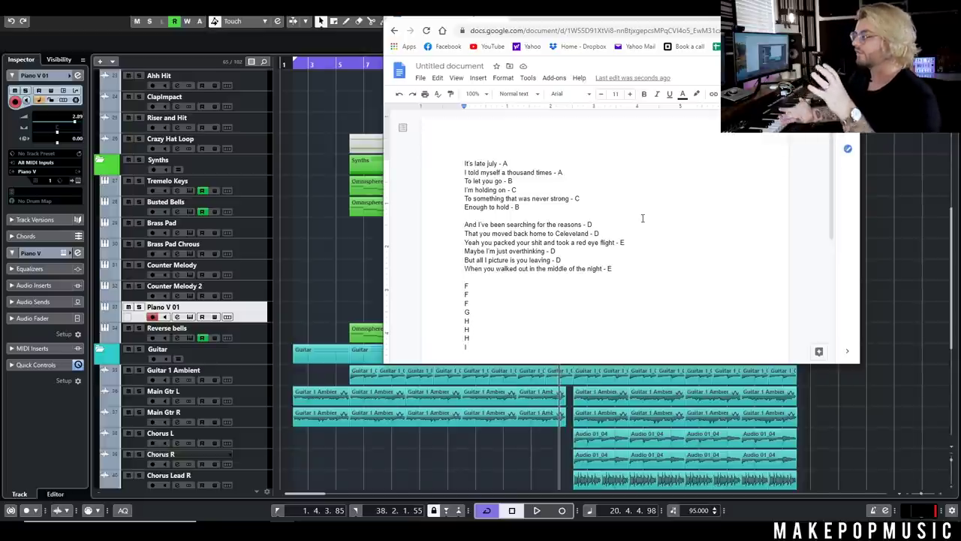
- Insert the heading "Share self expression" above the first F, followed by an empty line
scroll(577, 248, "down", 1)
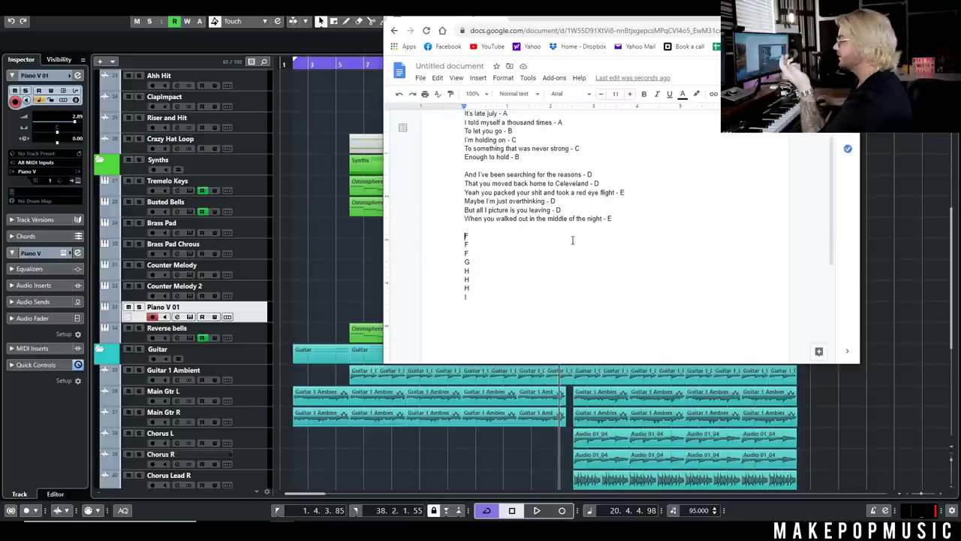
scroll(526, 244, "up", 1)
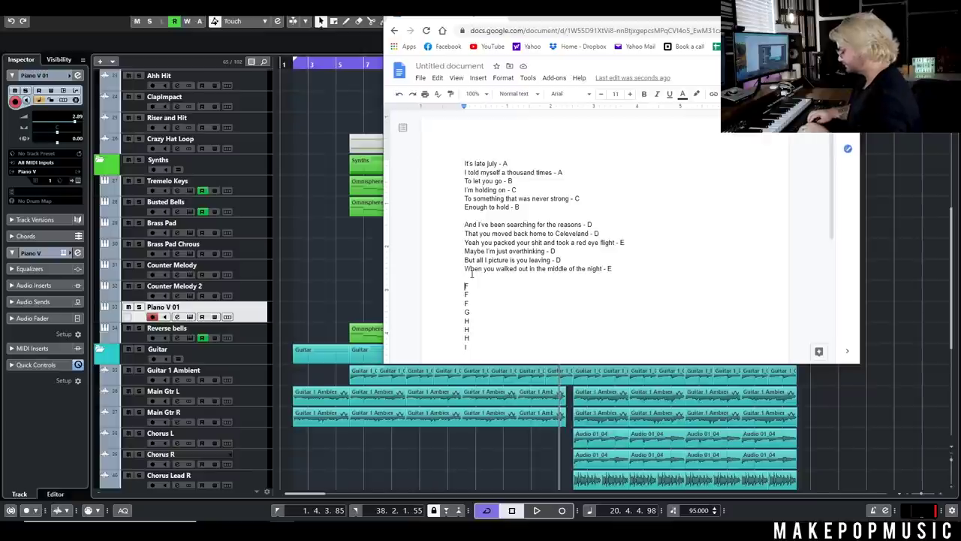
type("Shar self")
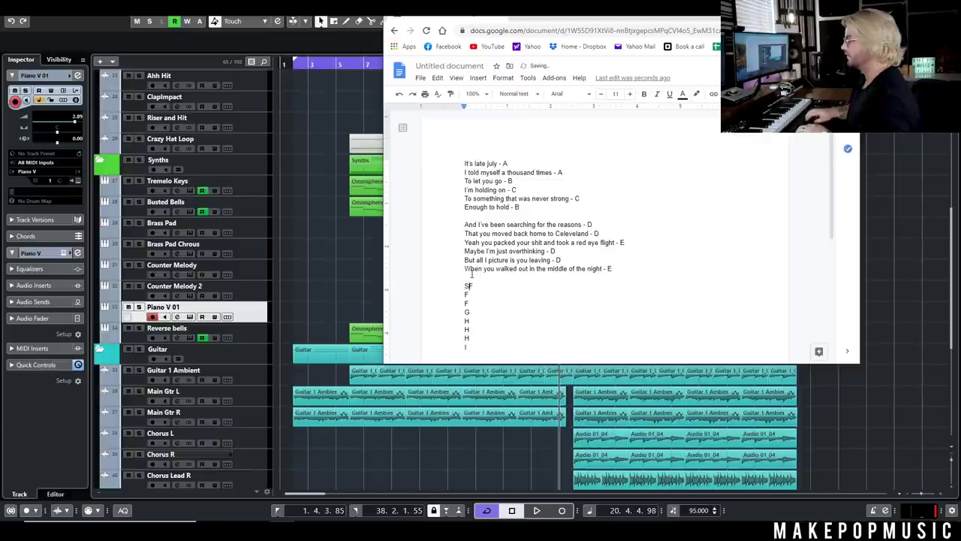
key("BackSpace")
key("BackSpace")
key("BackSpace")
key("BackSpace")
key("BackSpace")
type("e ")
type("self expression")
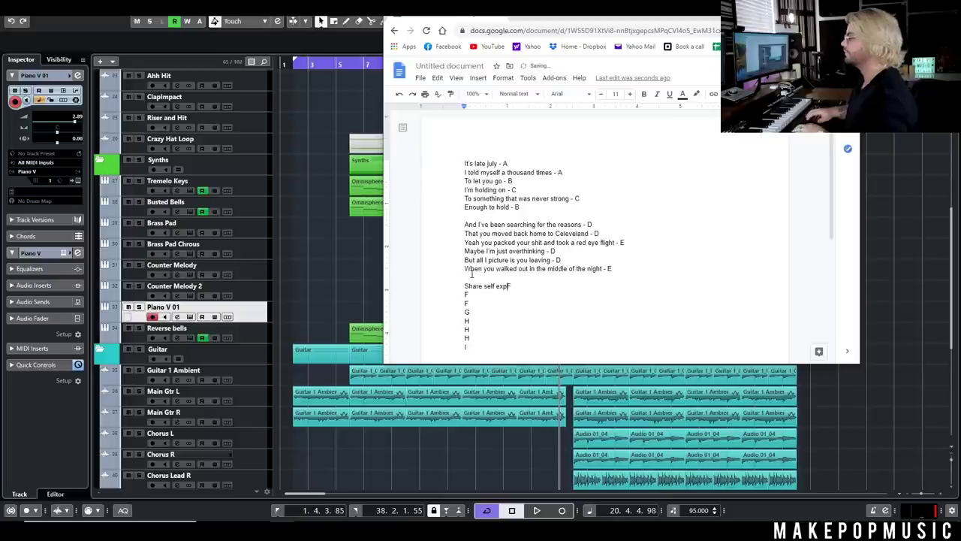
key("Return")
key("Return")
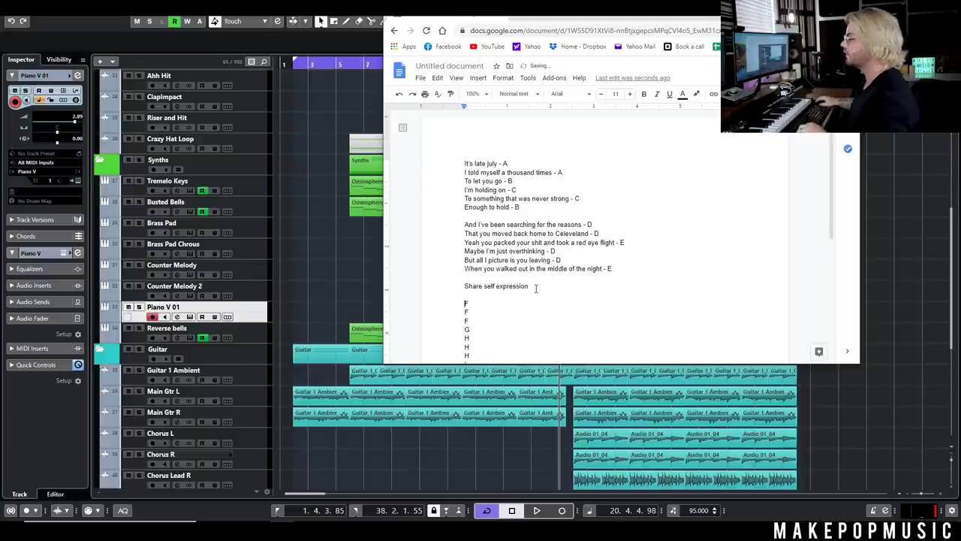
- Make the heading "Share self expression" bold and place the text cursor before the first F
left_click_drag(534, 289, 464, 286)
left_click(644, 94)
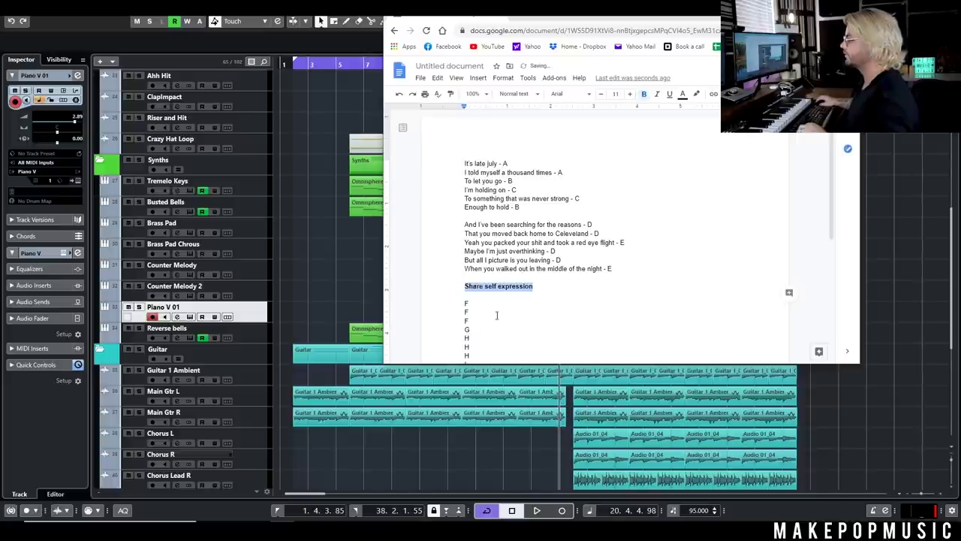
left_click(476, 298)
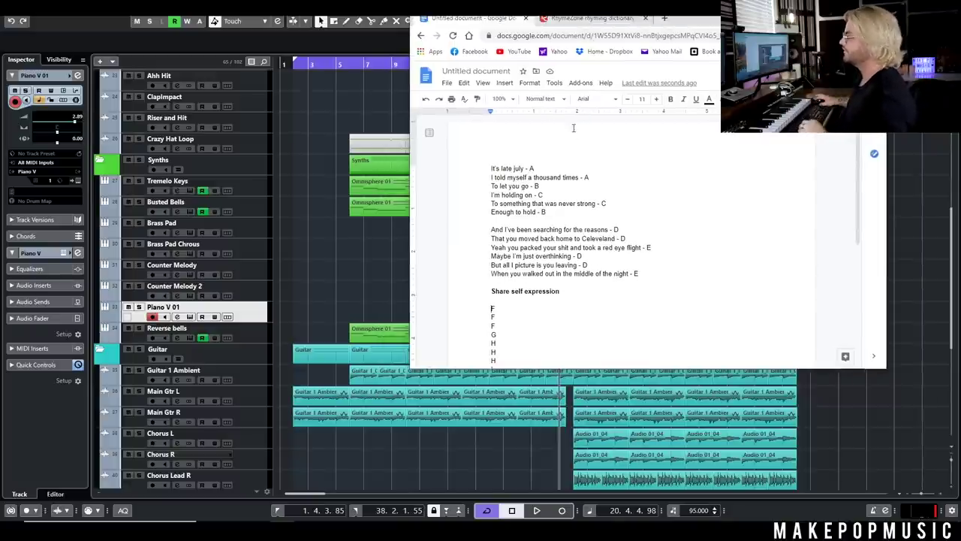
- Write the first chorus line "I think I'm a little obssessed -" before the first F label
left_click(582, 20)
left_click(505, 21)
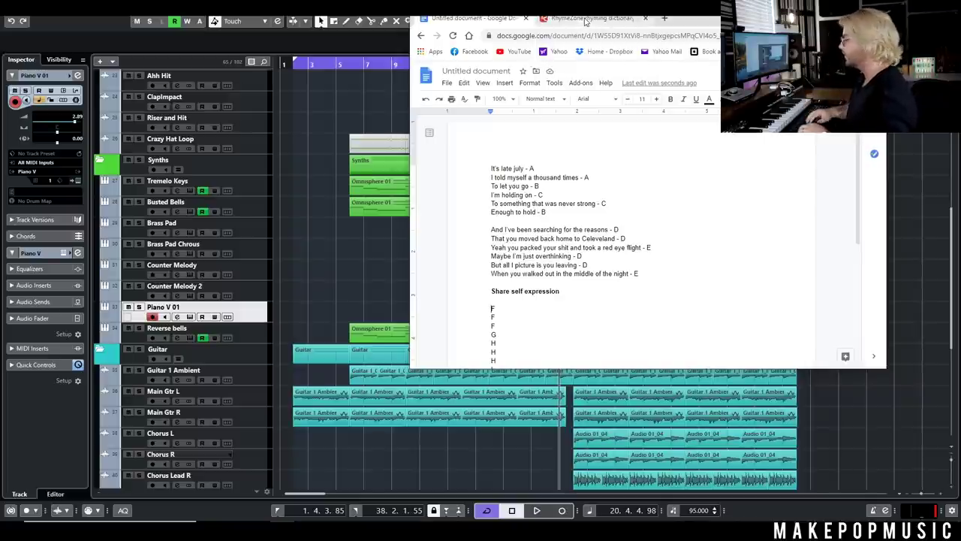
type("I think I'm a l")
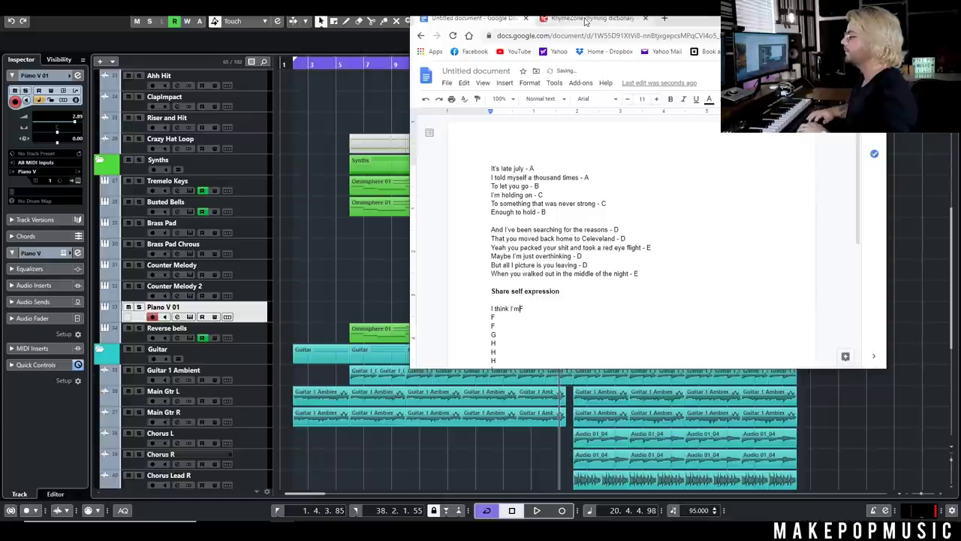
type("ittle b")
type("bsessed")
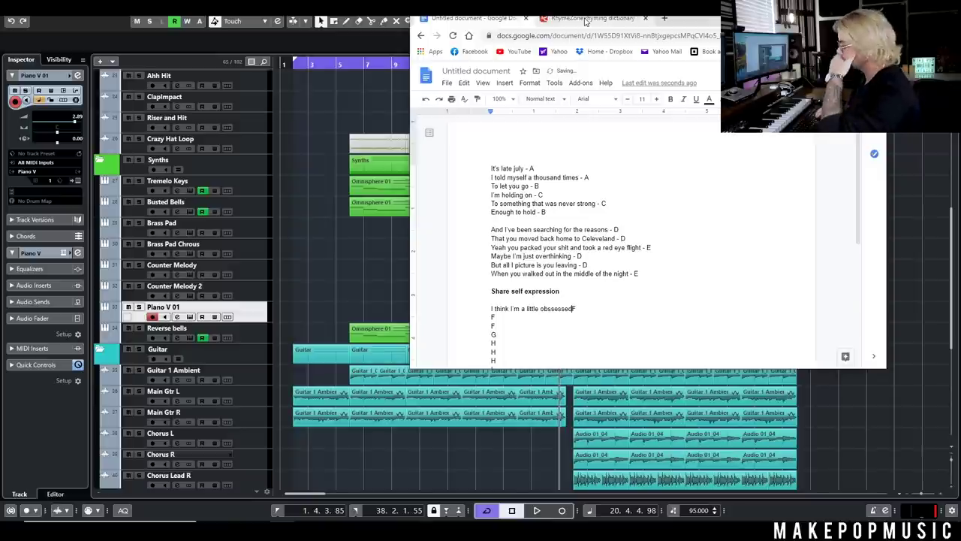
type(" -")
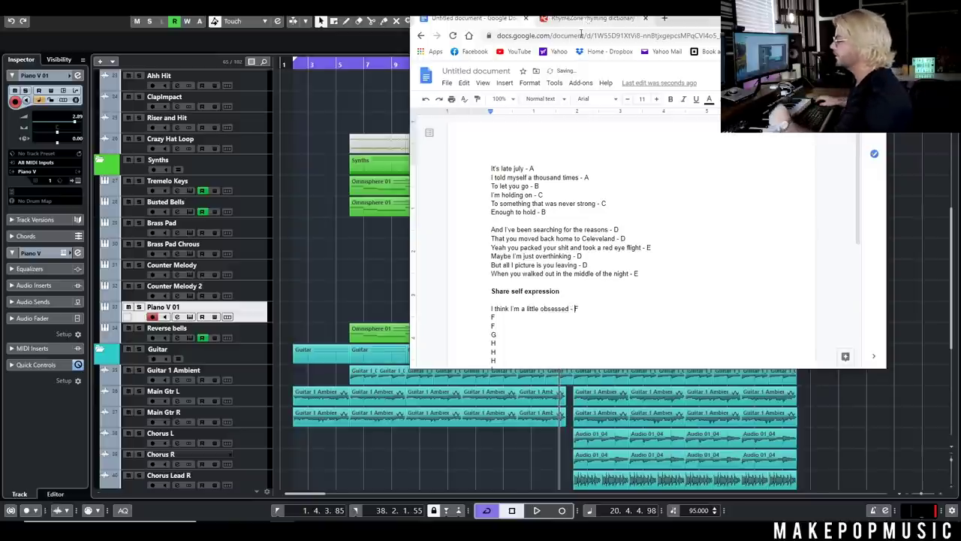
left_click(553, 308)
type("s")
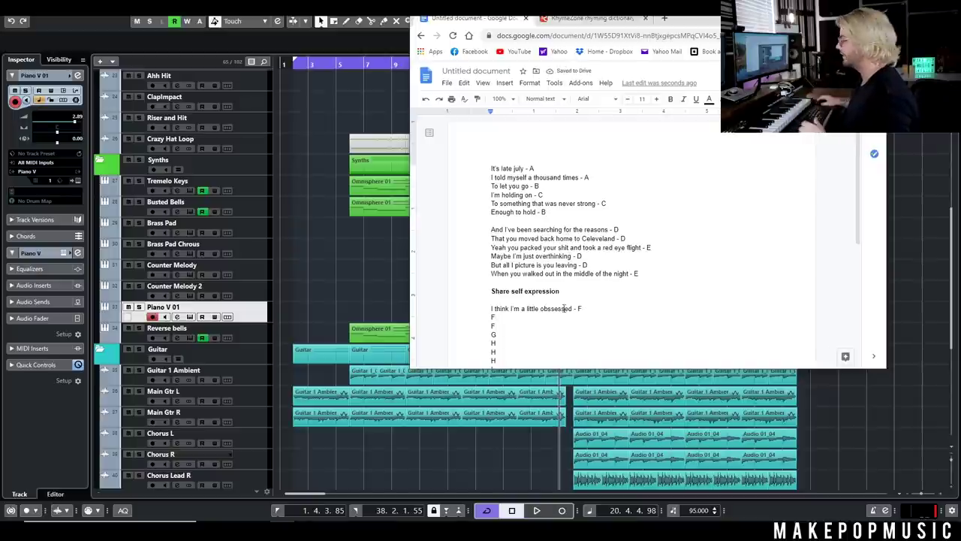
- Highlight the end of the last pre-chorus line and all the verse lines, and place the text cursor before the second F
left_click_drag(564, 274, 634, 283)
left_click(635, 274)
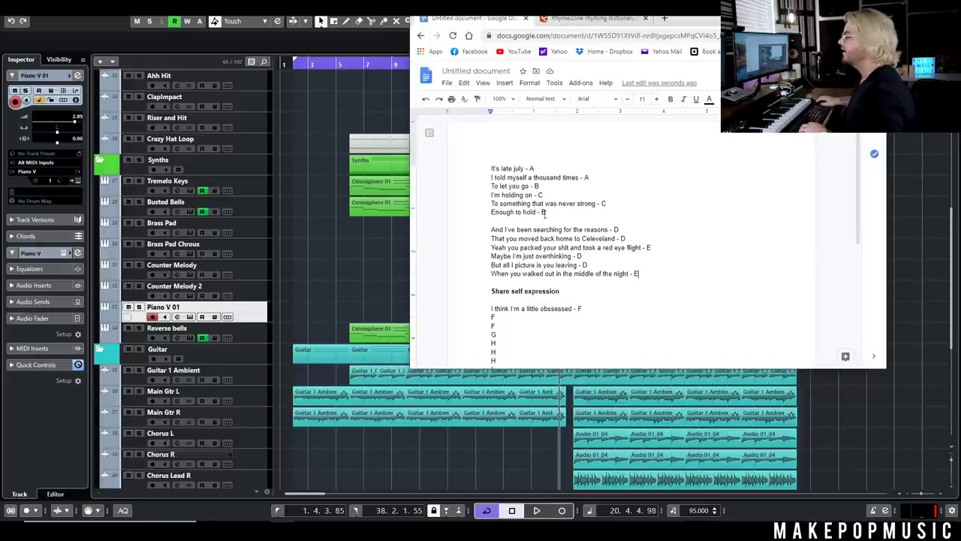
left_click_drag(546, 213, 490, 170)
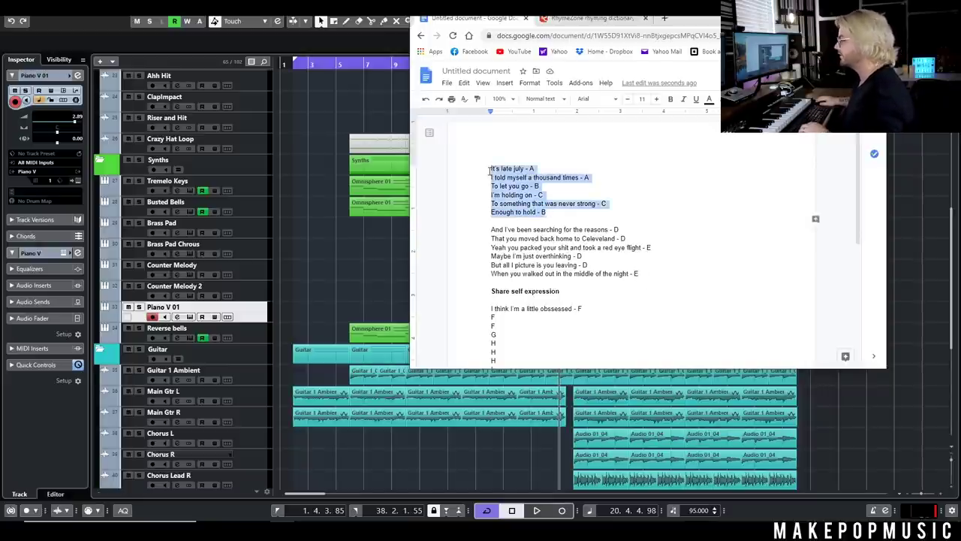
left_click(538, 309)
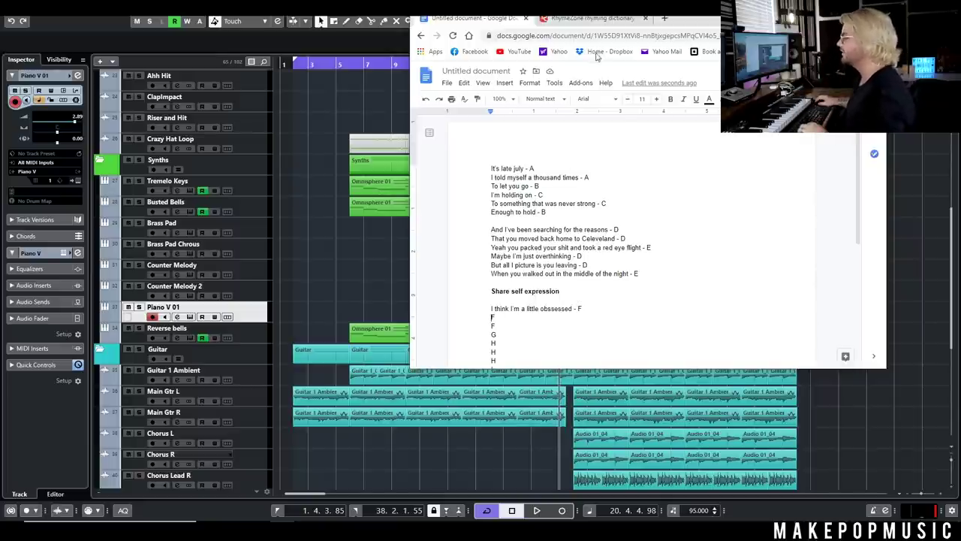
- Switch to RhymeZone, search for rhymes with "obssessed" and skim the results
left_click(593, 17)
left_click(615, 194)
type("on")
key("BackSpace")
type("bss")
key("BackSpace")
type("essed")
key("Return")
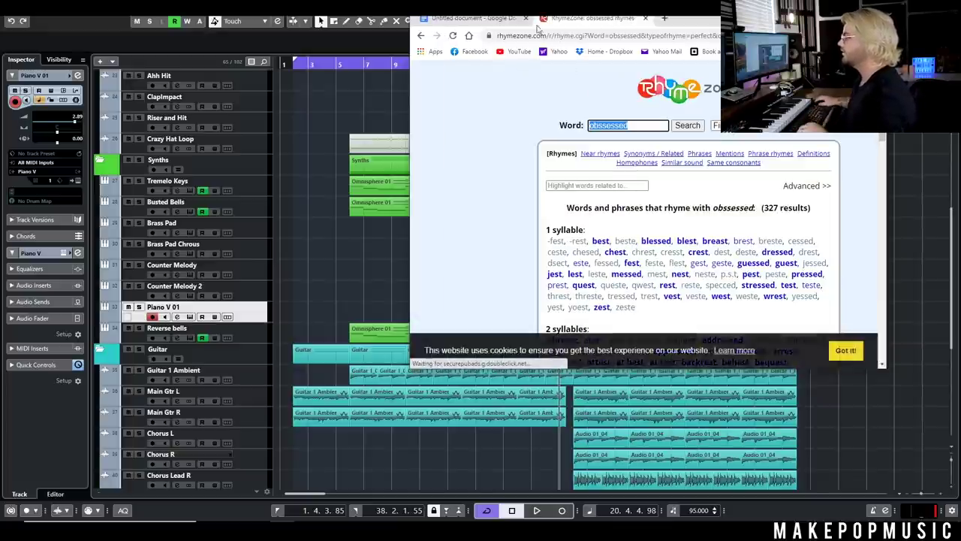
scroll(583, 153, "down", 3)
scroll(583, 153, "up", 3)
- Find near rhymes for "obssessed", dismiss the cookie notice and look through the table of rhyming words
left_click(717, 126)
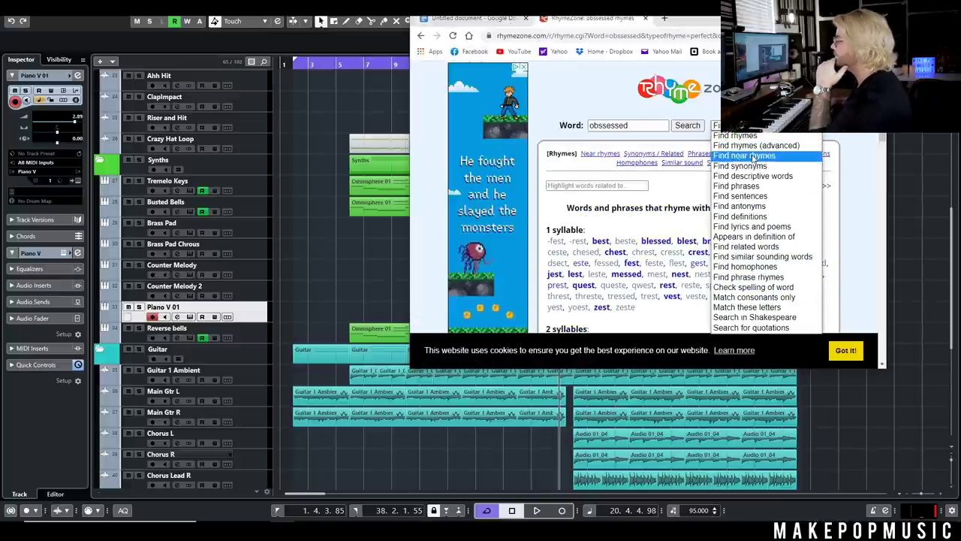
left_click(753, 155)
scroll(853, 153, "down", 3)
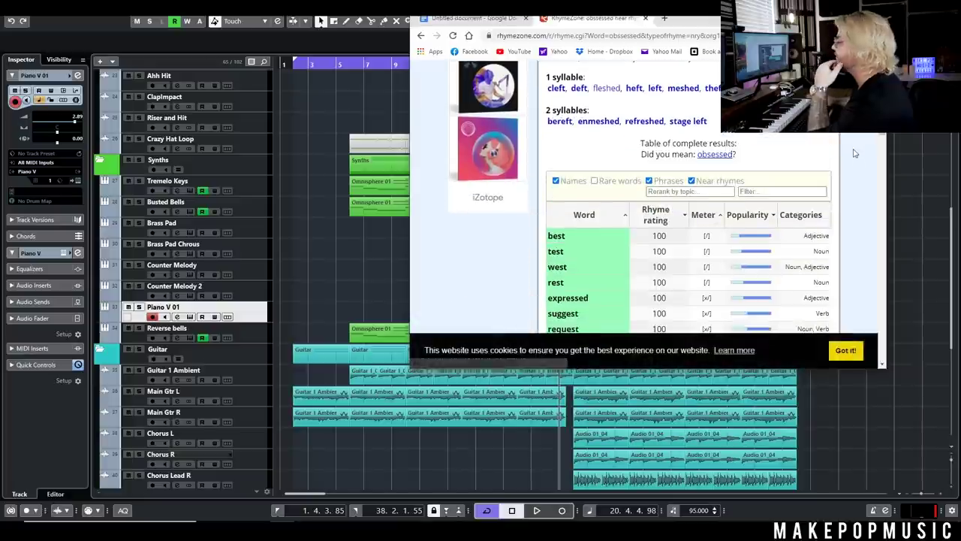
left_click(846, 350)
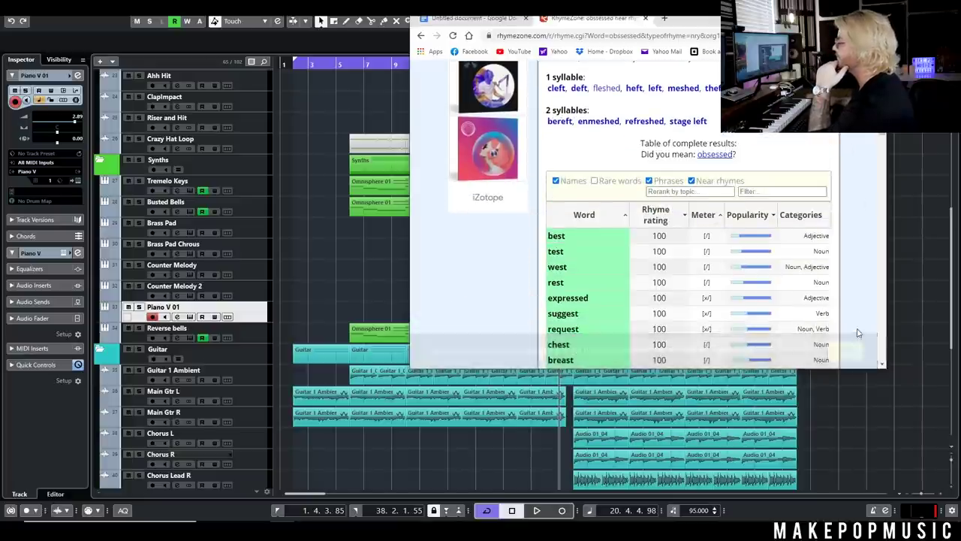
scroll(846, 267, "down", 2)
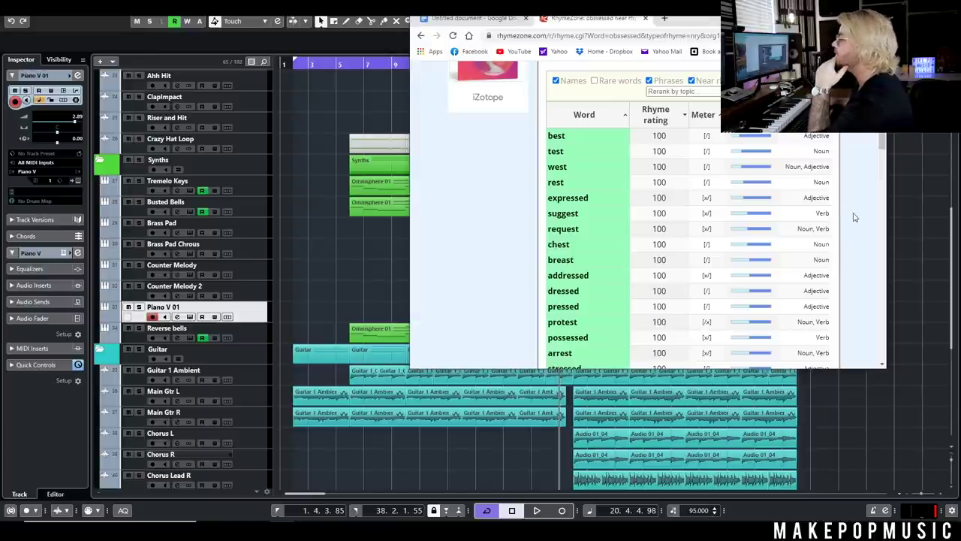
- Return to the lyrics document and write the chorus line "I can't get you out of my head -" before the second F label
left_click(472, 21)
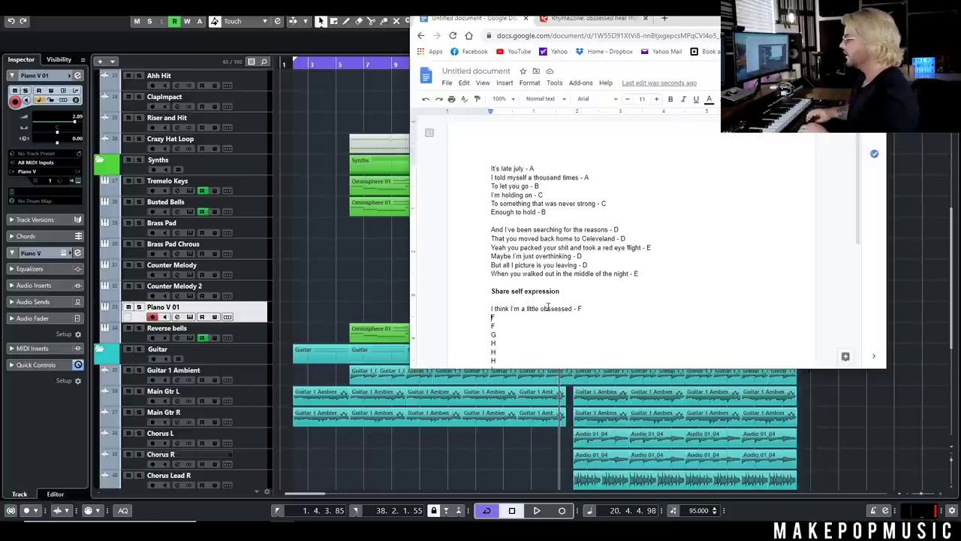
type("I can't ")
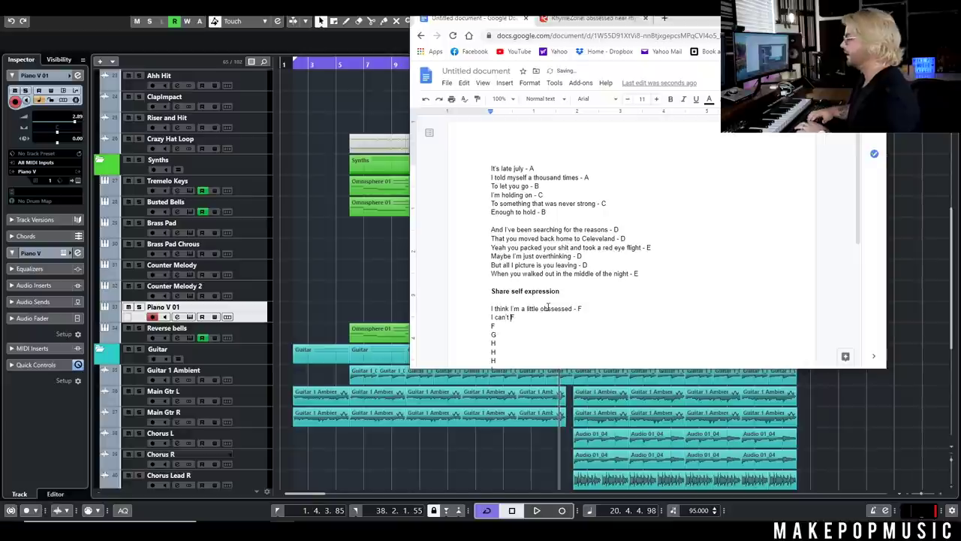
type("get you out of my ")
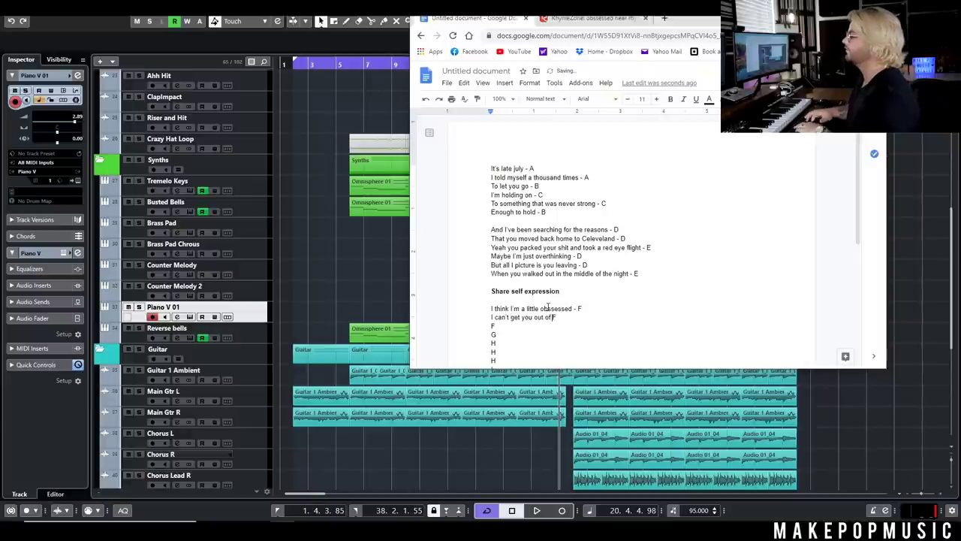
type("head -")
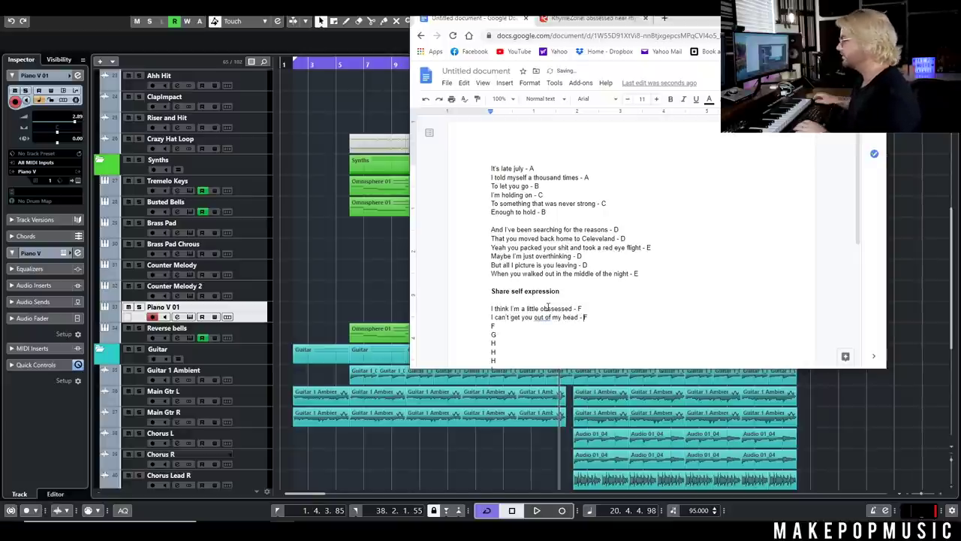
- Highlight the rhyming words "head" and "obssessed" at the ends of the first two chorus lines in light green
double_click(569, 318)
left_click(717, 100)
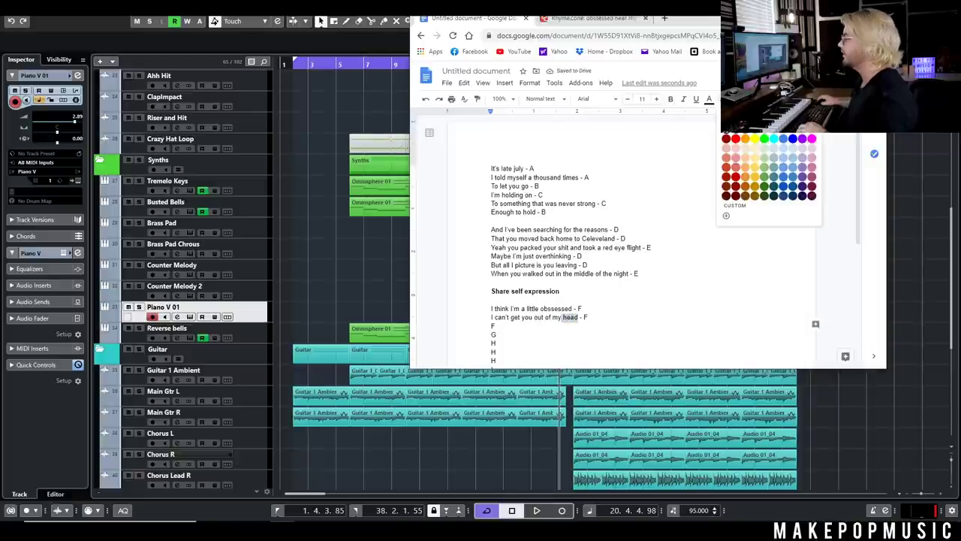
left_click(764, 156)
double_click(554, 308)
left_click(718, 100)
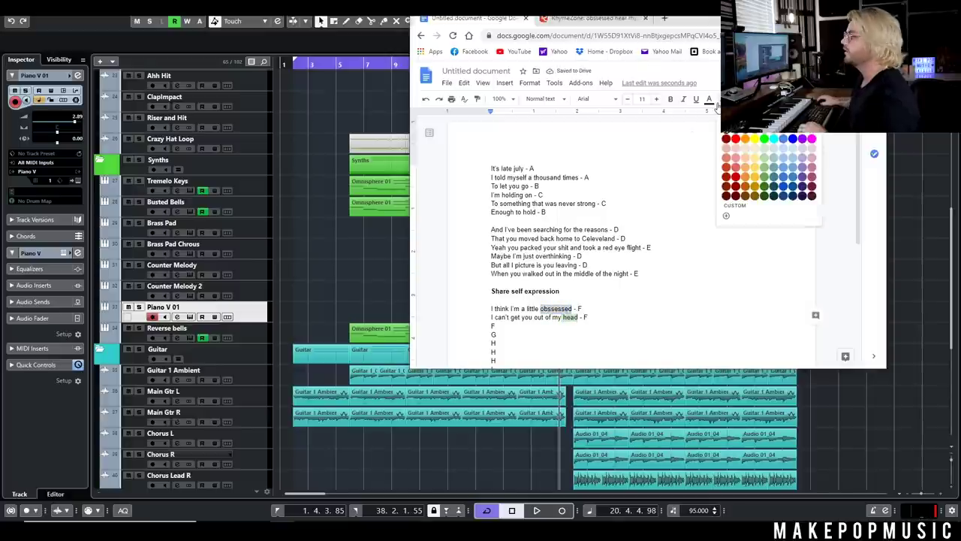
left_click(771, 155)
left_click(589, 317)
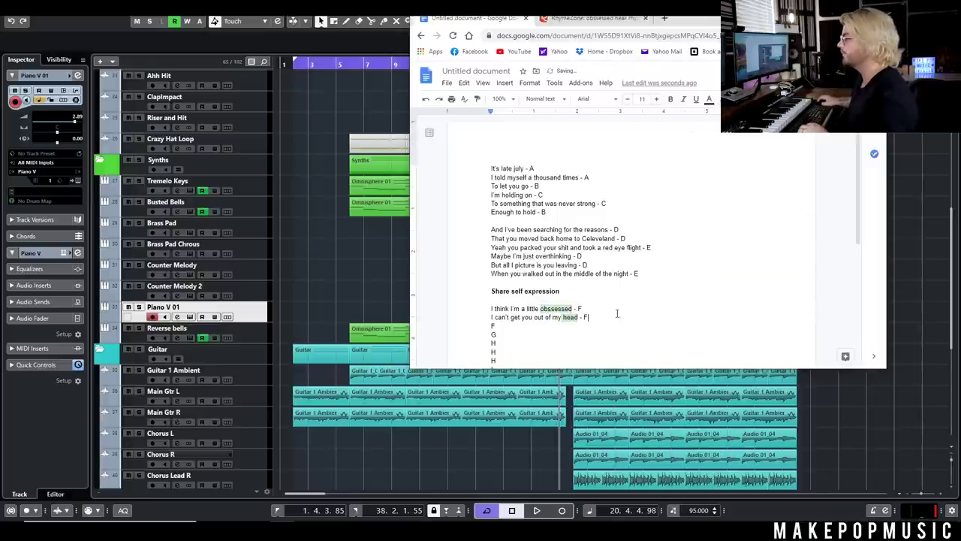
- Check the RhymeZone table of near rhymes for "obssessed" for another rhyme and return to the lyrics document
scroll(541, 266, "down", 1)
scroll(541, 267, "down", 1)
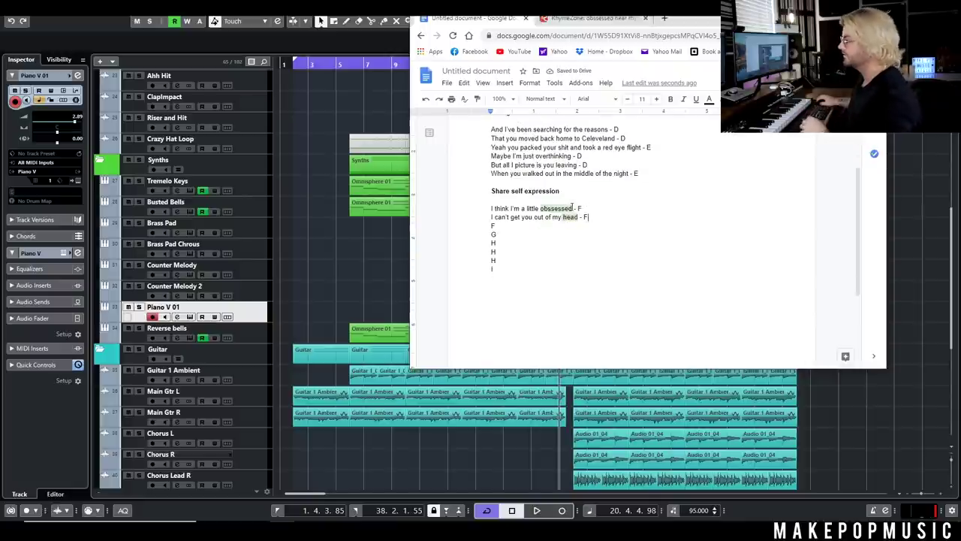
type("-")
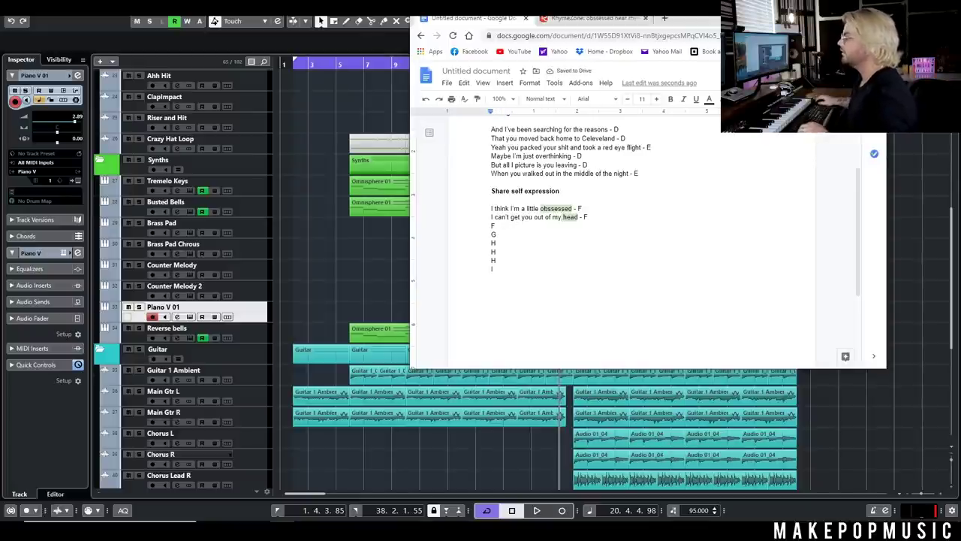
left_click(582, 19)
scroll(594, 227, "up", 1)
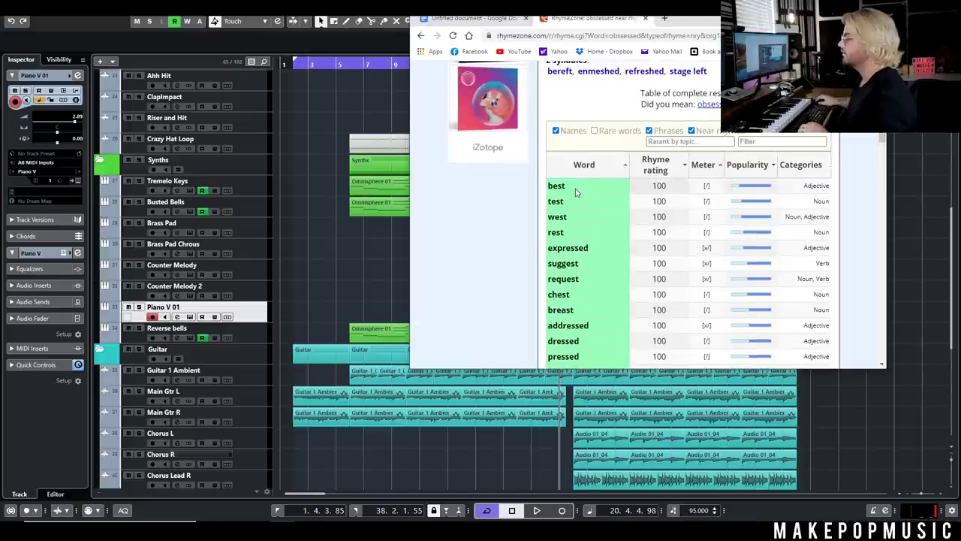
left_click(484, 18)
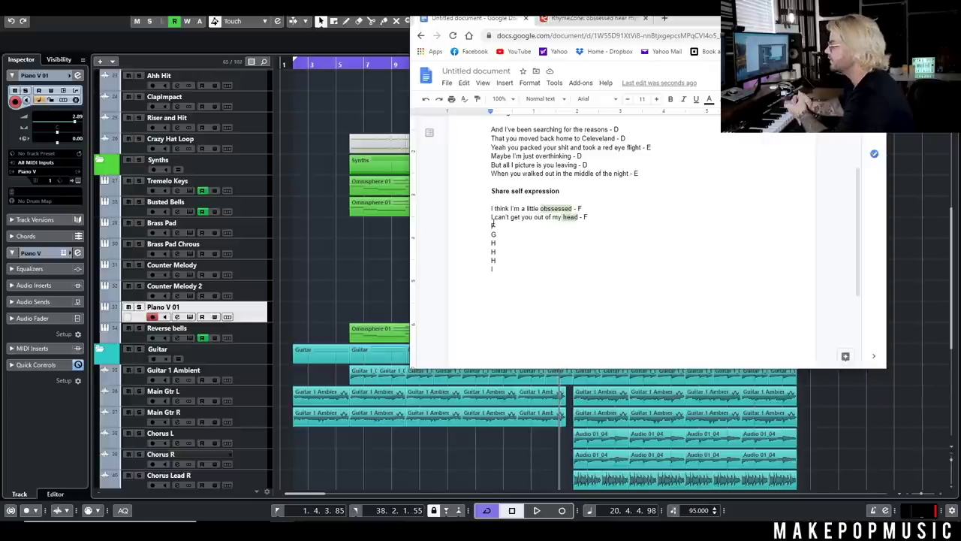
- Write the chorus line "Honestly I'm trying my best -" before the third F label
type("Hones")
type("tly I'm try")
type("ing my best")
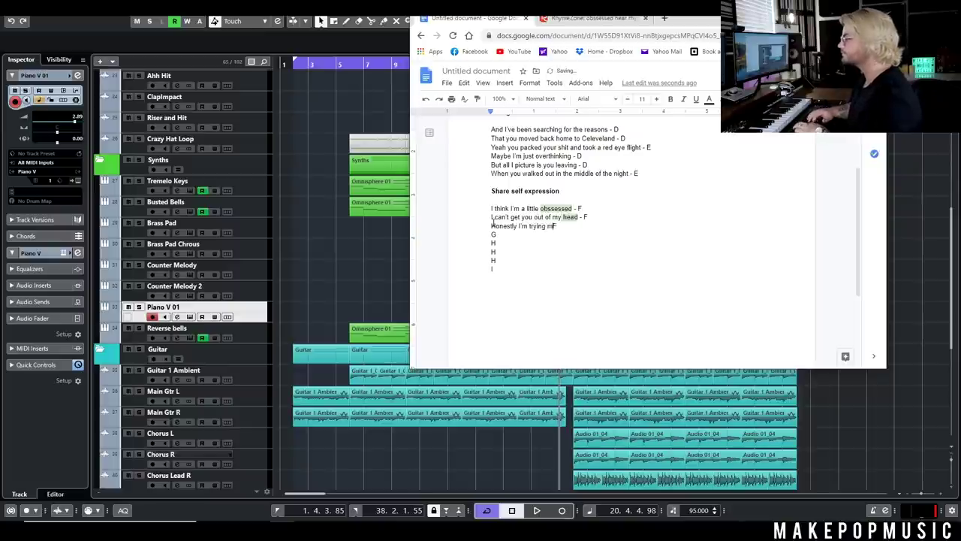
type(" -")
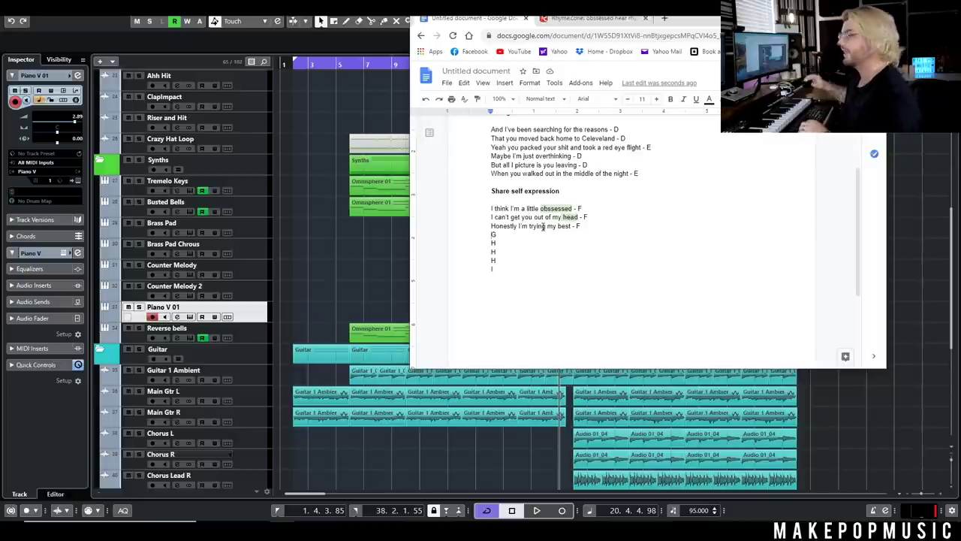
- Highlight the word "best" at the end of the third chorus line in light green
double_click(563, 227)
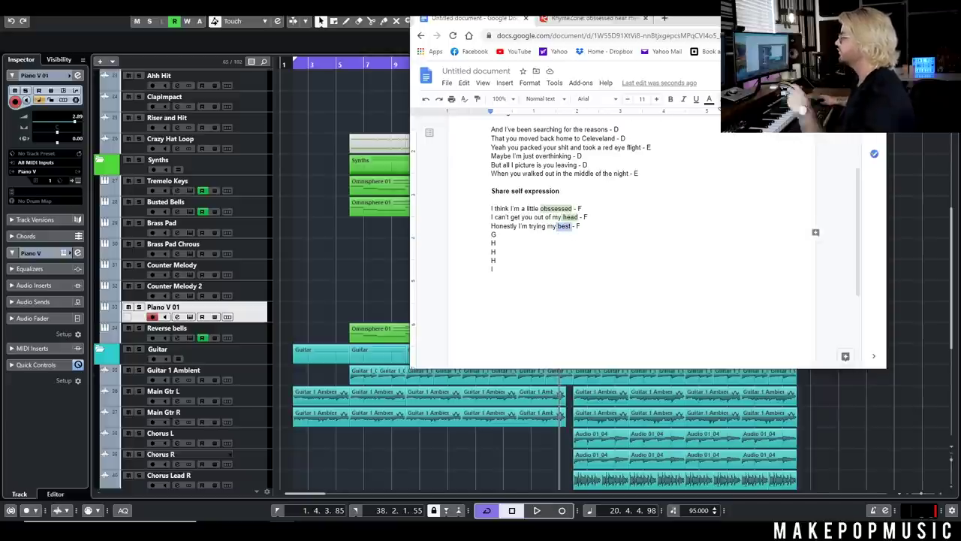
left_click(723, 98)
left_click(796, 144)
left_click(584, 226)
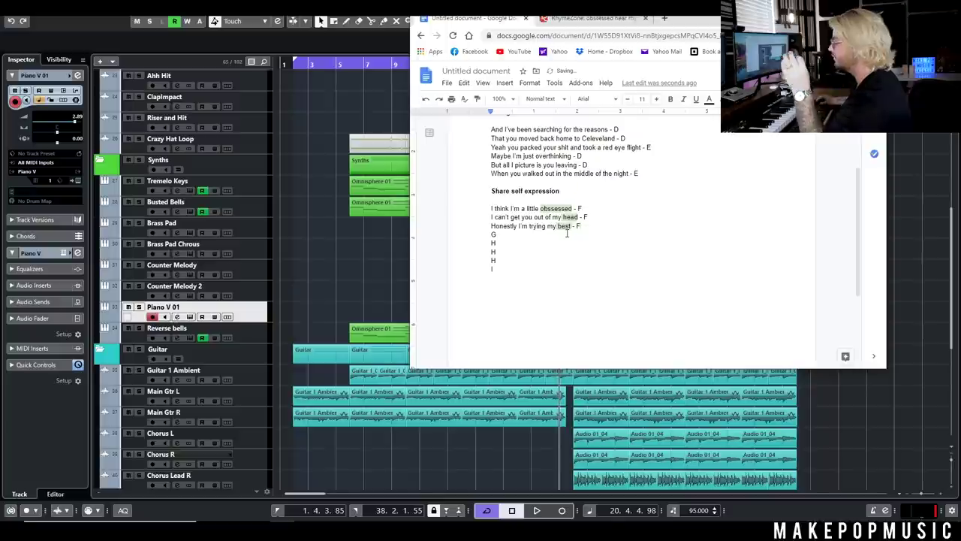
- Write the chorus line "But you always come back to my mind and" before the G label
key("Right")
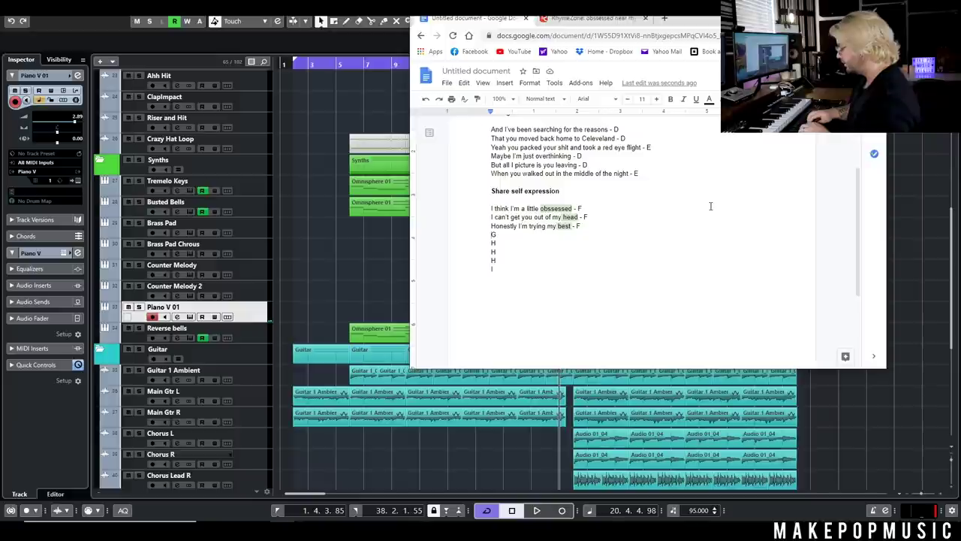
type("But you always come")
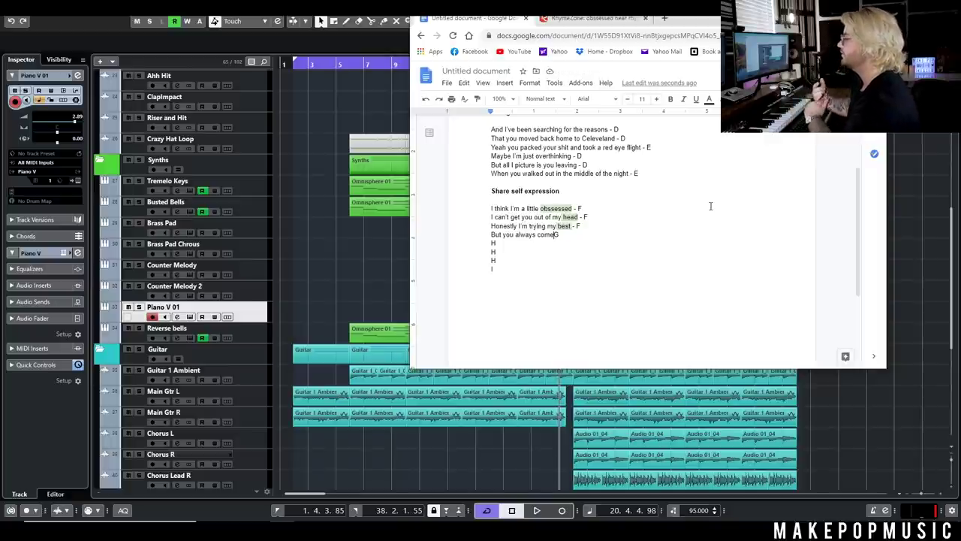
type("back ")
type("-")
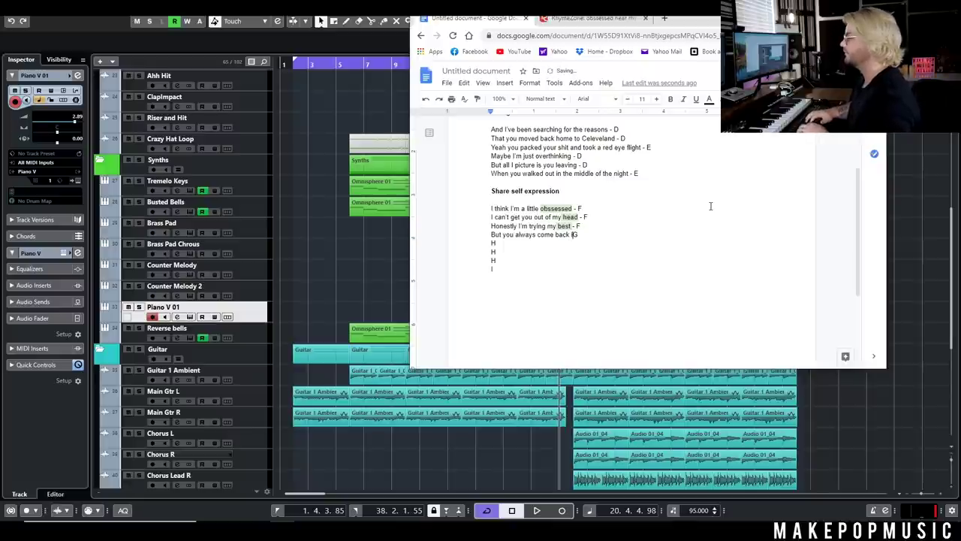
type("o my mi")
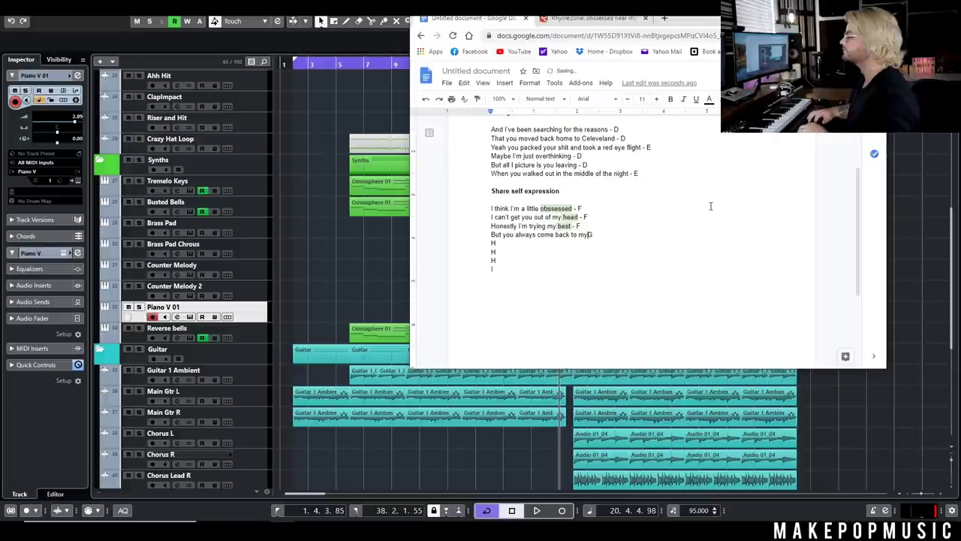
type("nd and")
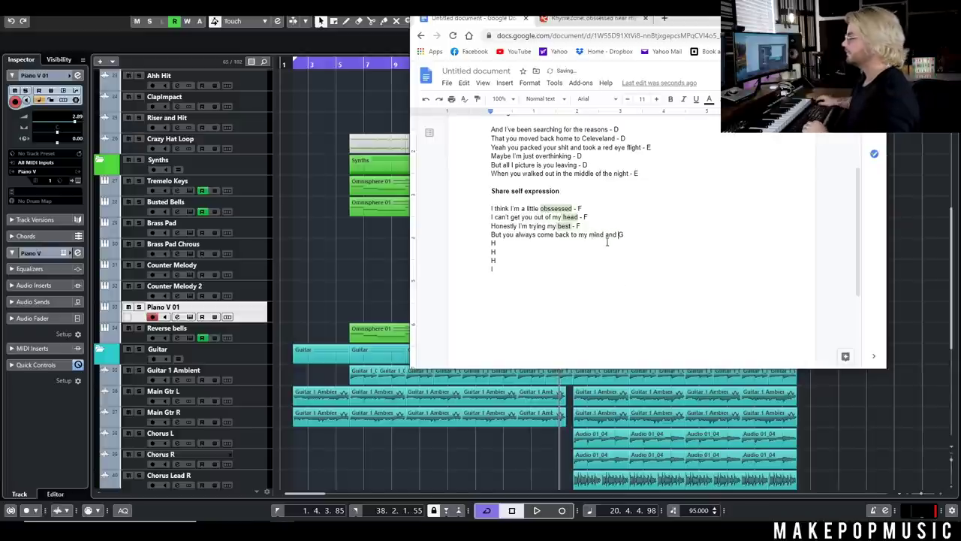
- Highlight the word "and" at the end of the G line in light red
double_click(611, 234)
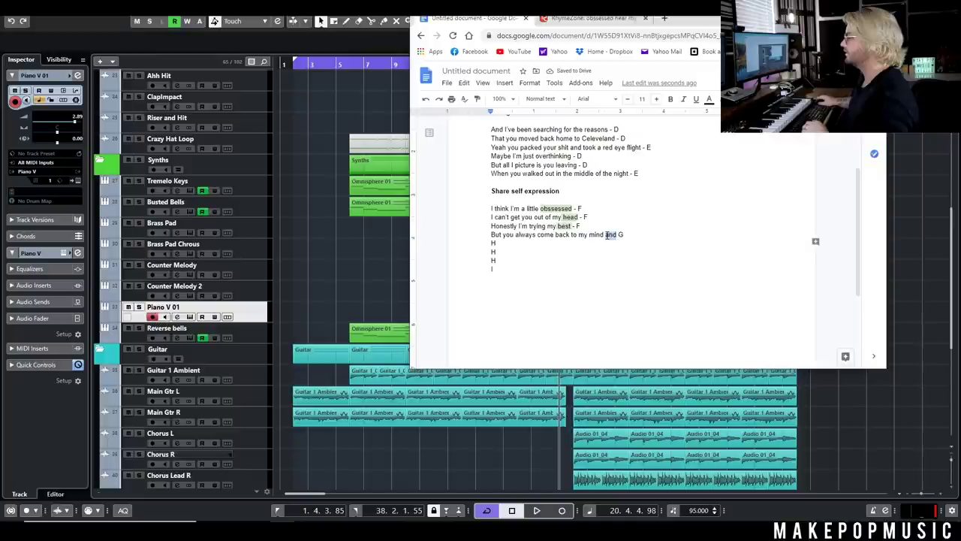
left_click(722, 99)
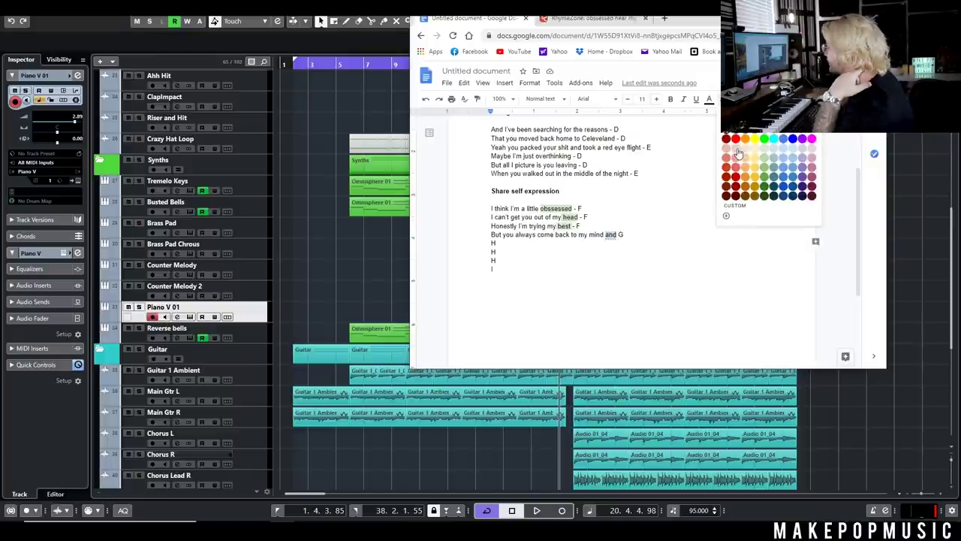
left_click(736, 148)
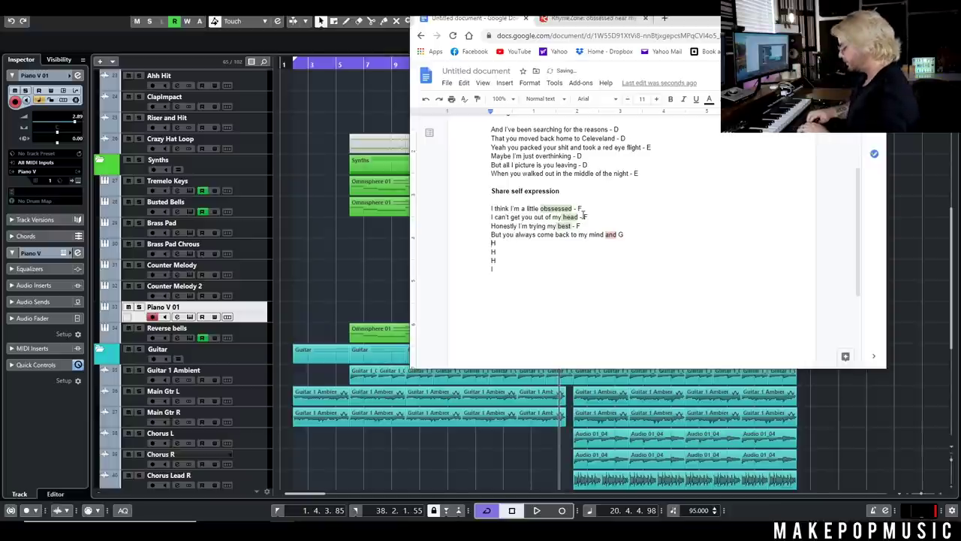
- Write the chorus line "Every thought I have is with you -" before the first H label
type("Every")
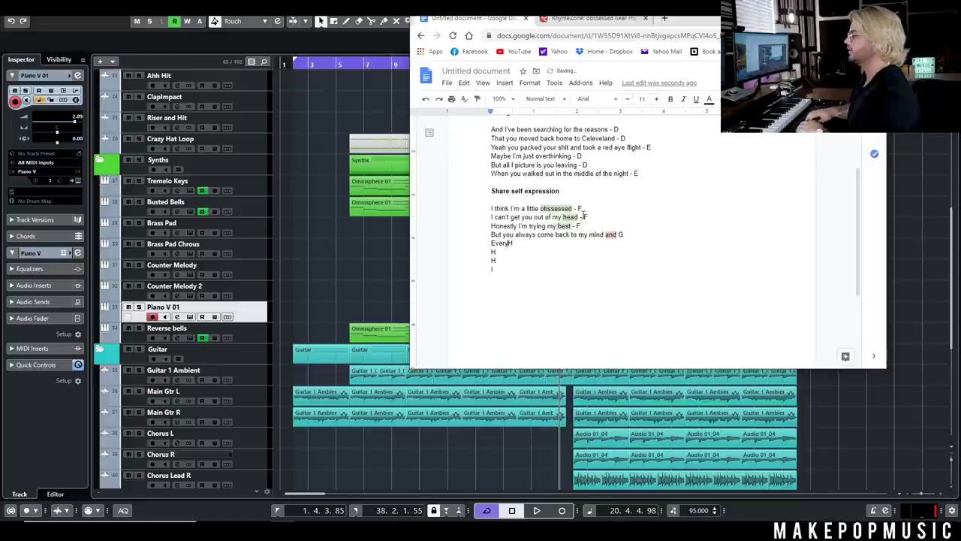
type(" thought I have")
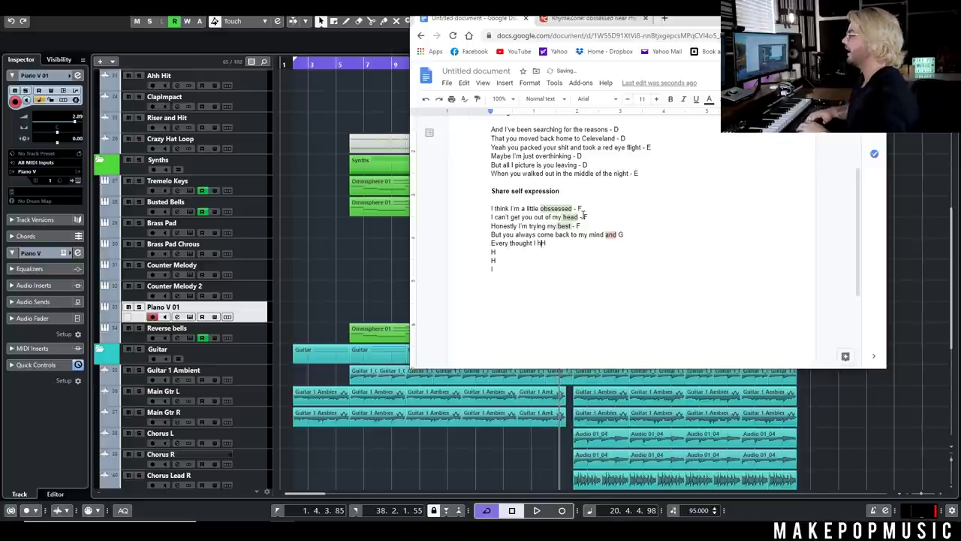
type(" is with you")
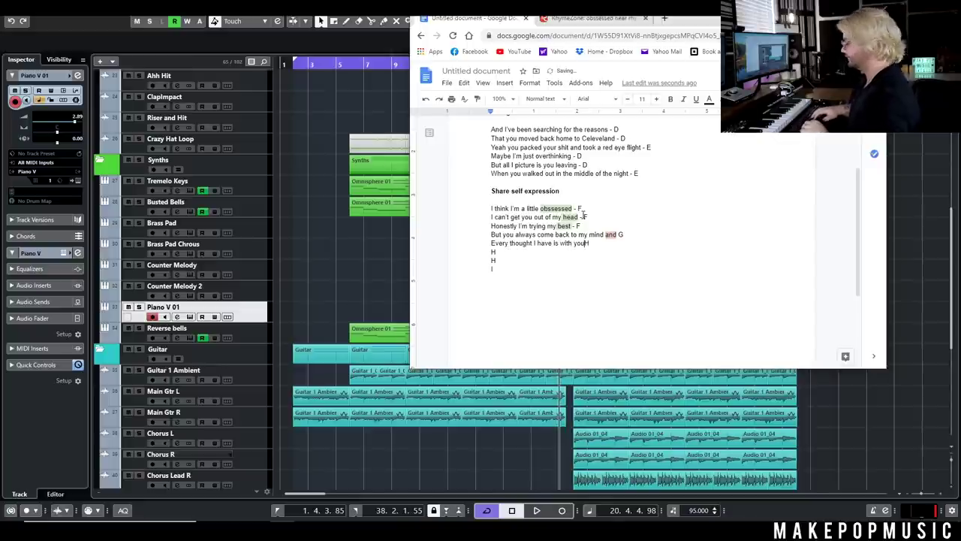
type(" -")
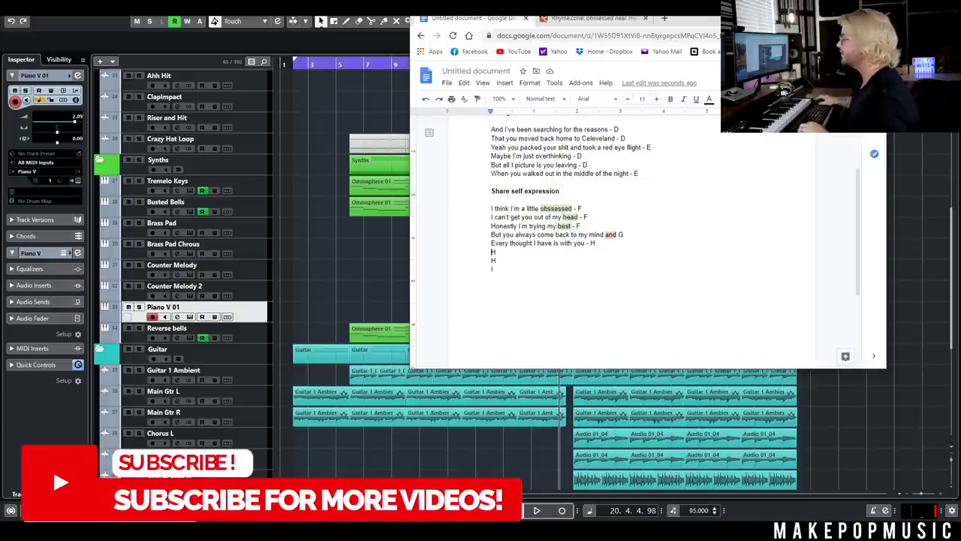
- Switch to RhymeZone, search for near rhymes with "you" and compare the listed words with the chorus lyrics
left_click(600, 18)
double_click(644, 129)
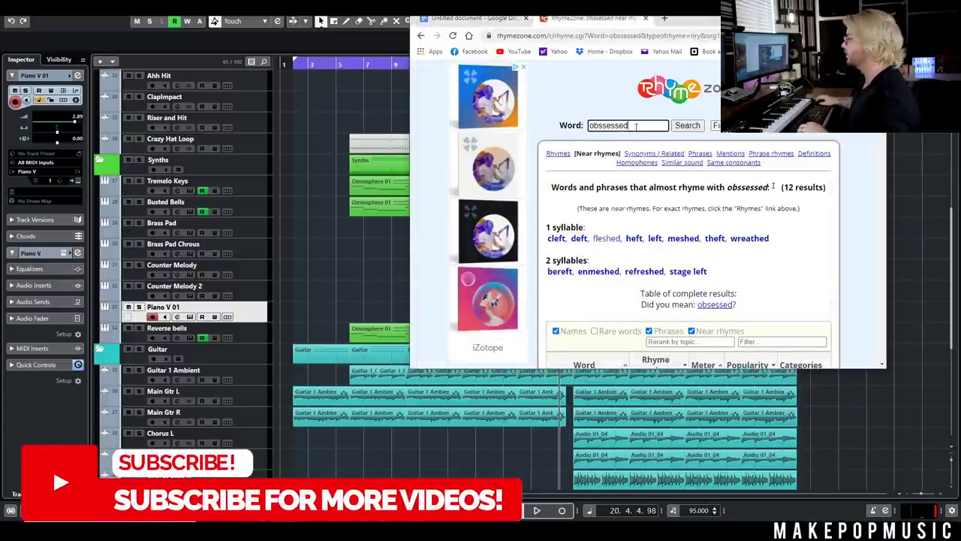
key("BackSpace")
type("you")
key("Return")
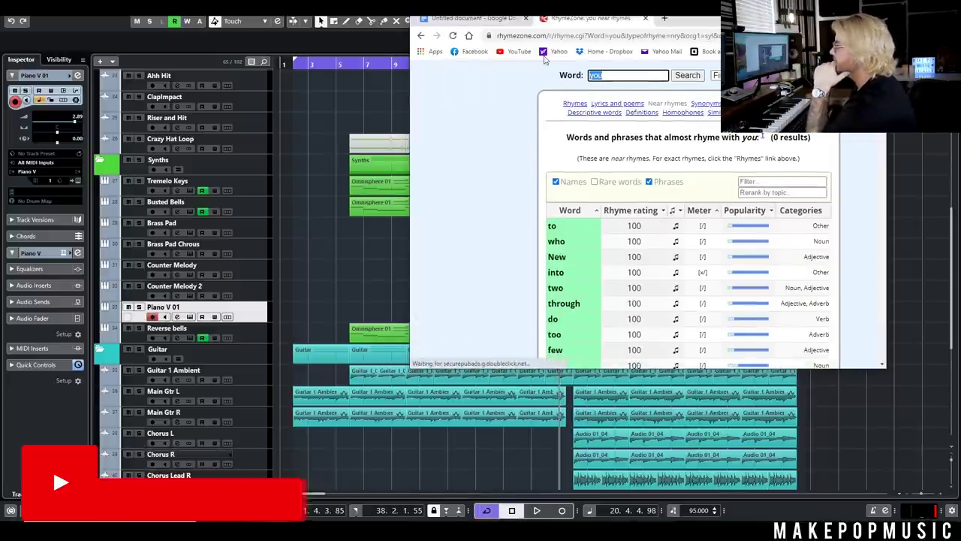
left_click(472, 18)
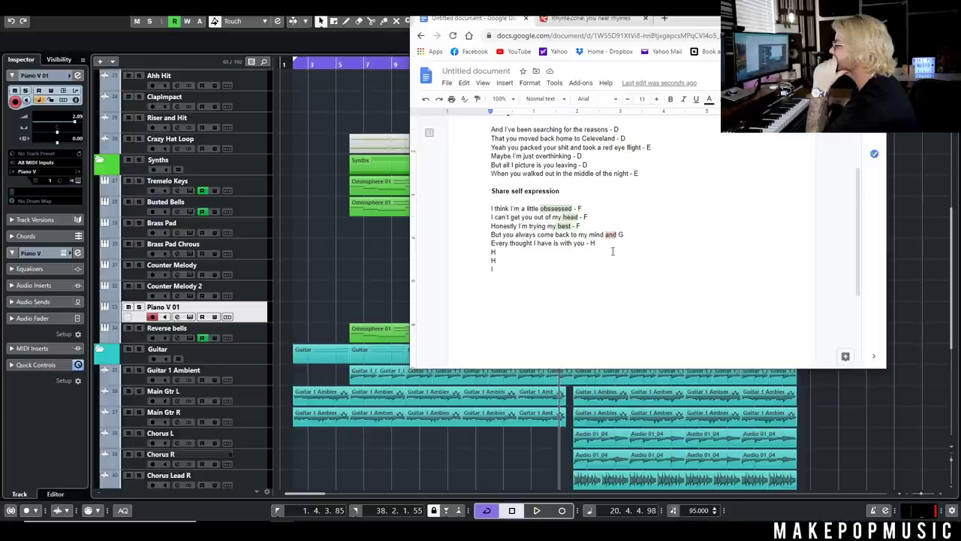
left_click(562, 20)
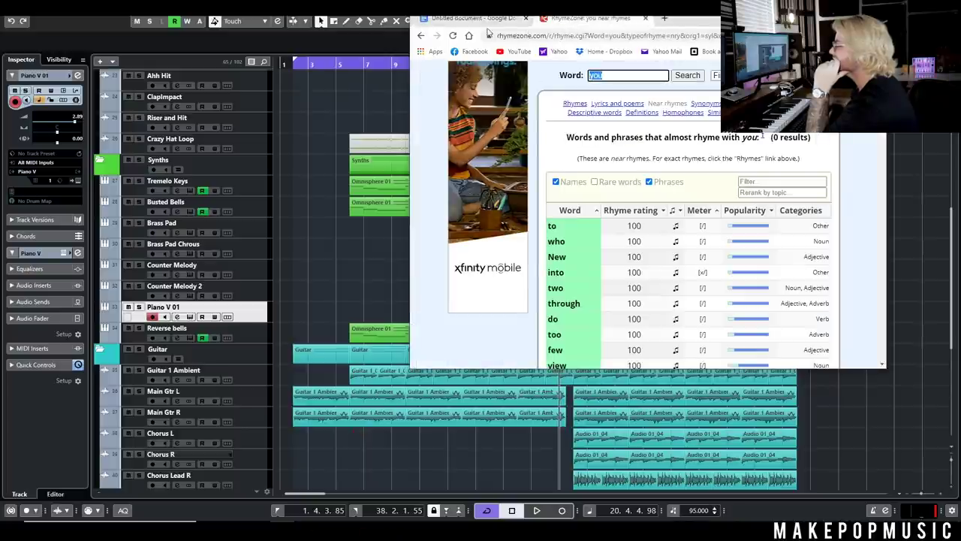
- Return to the lyrics document and write the chorus line "I think that we both always knew -" before the second H label
left_click(484, 20)
type("I think that we both always knew ")
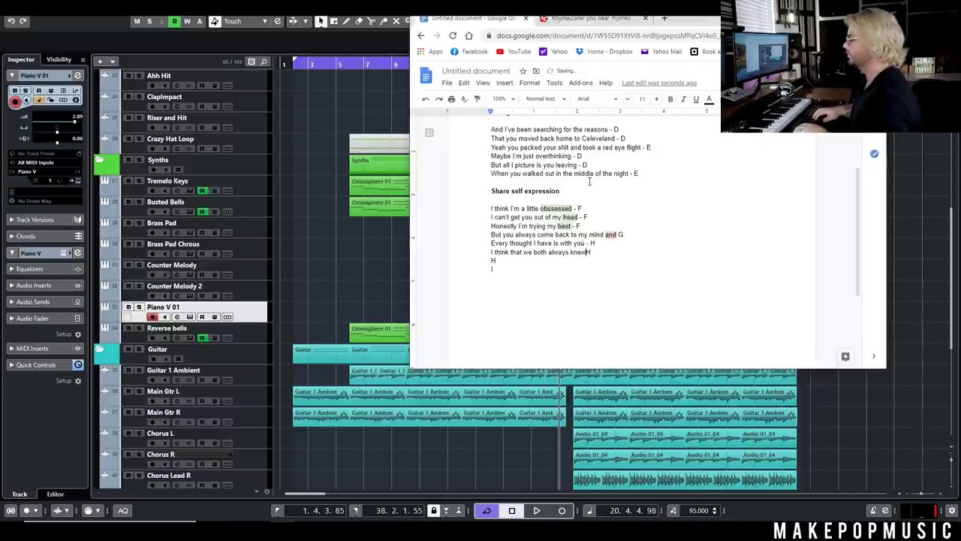
type("-")
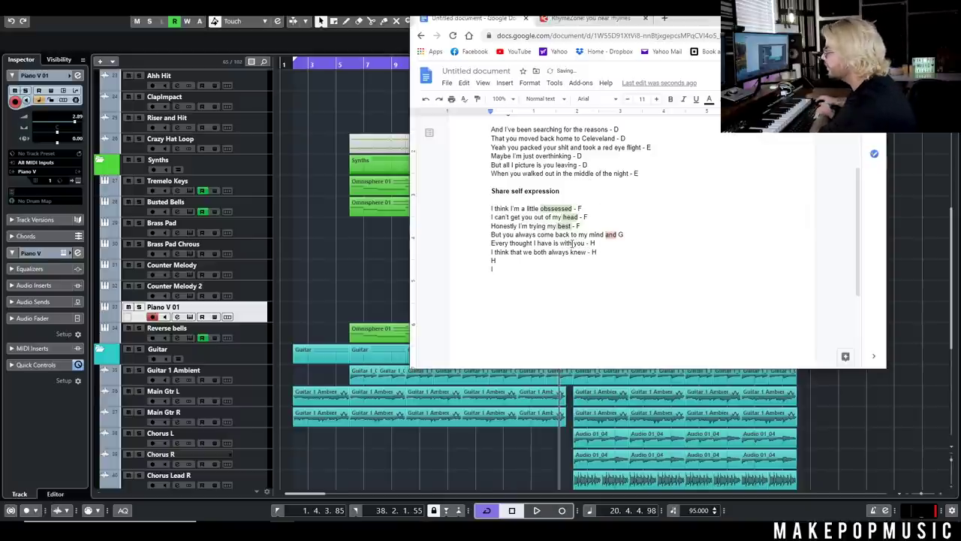
- Highlight the rhyming words "you" and "knew" at the ends of the first two H lines in light blue
double_click(578, 243)
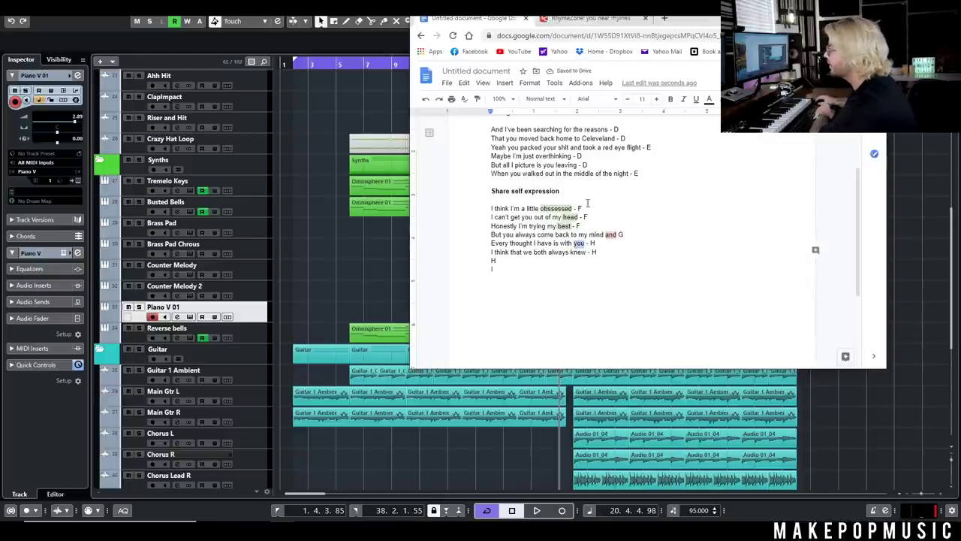
left_click(717, 100)
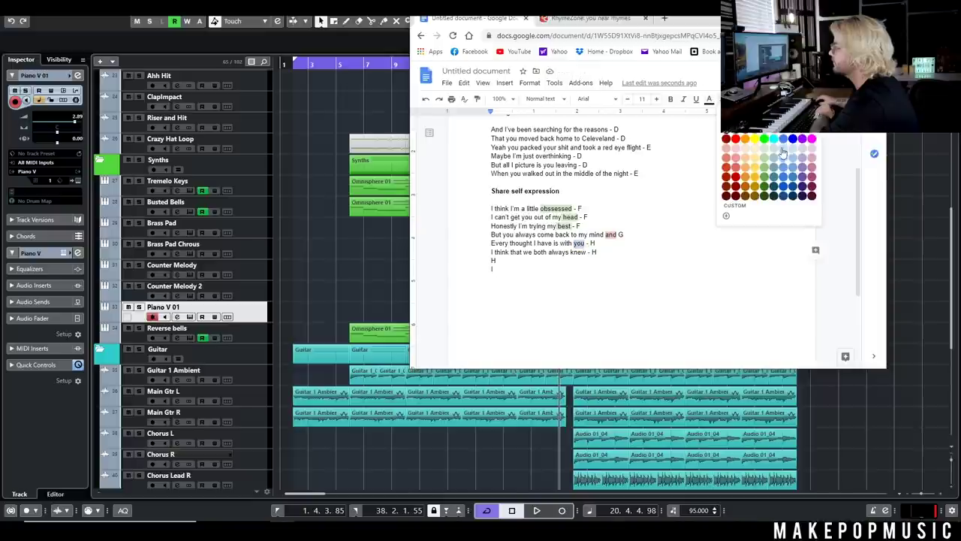
left_click(751, 173)
double_click(582, 253)
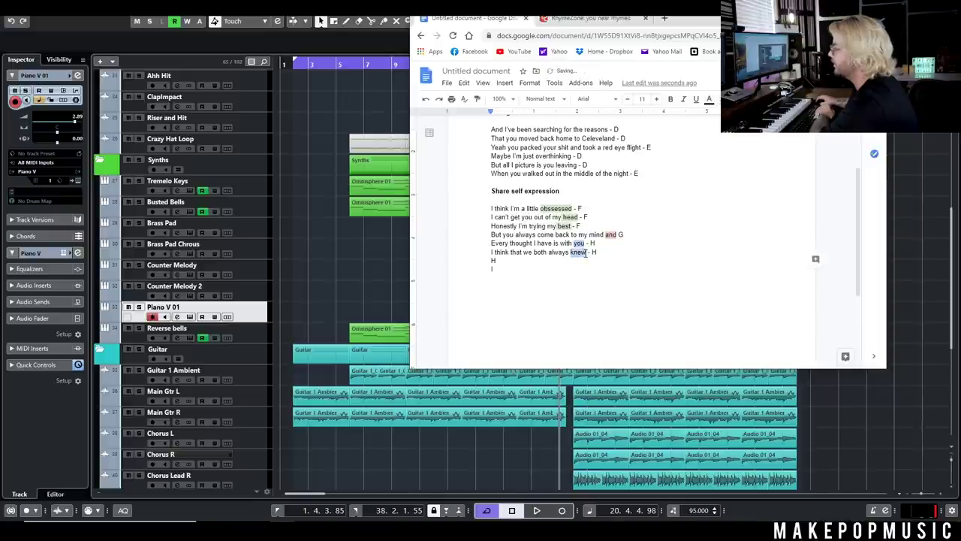
left_click(717, 100)
left_click(784, 156)
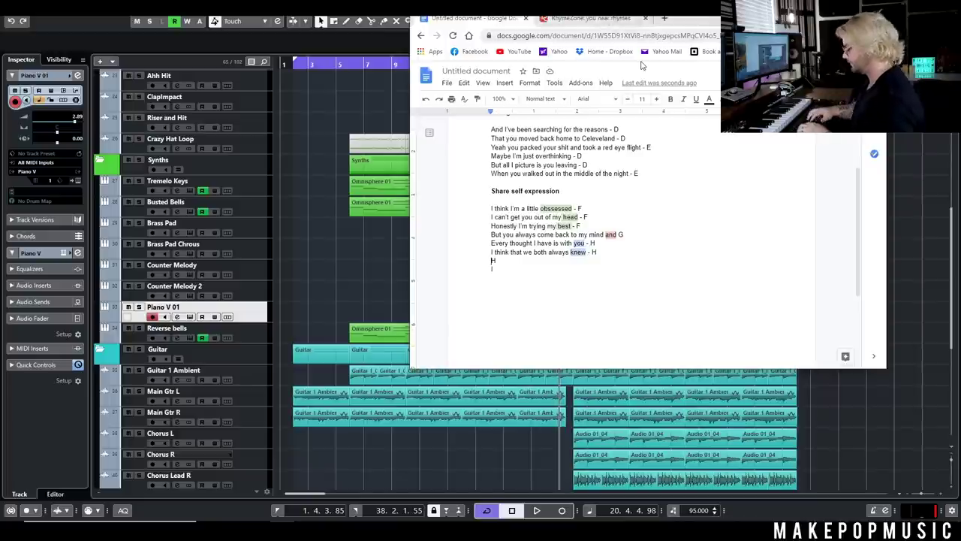
- Write "That even when it's all said and through -" before the third H label and highlight "through" in light blue
type("That even when ")
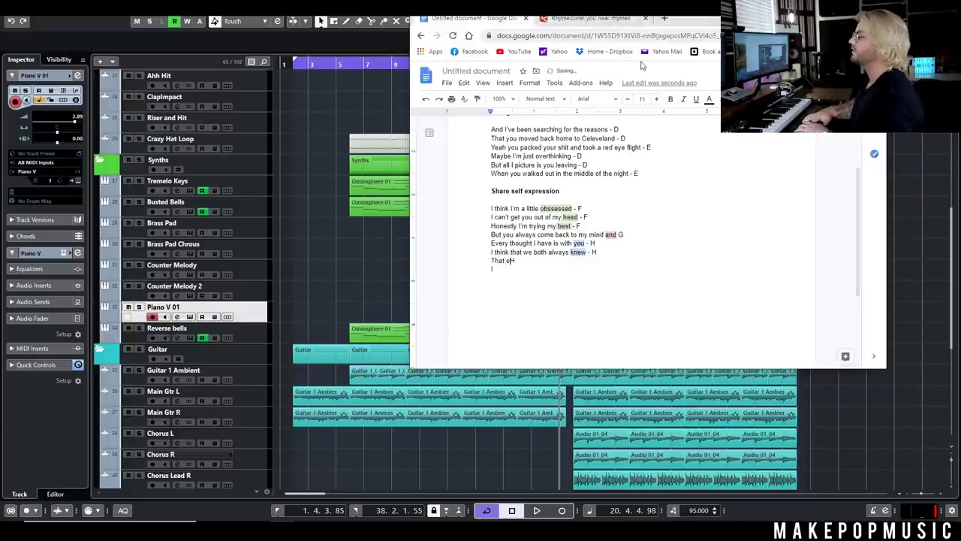
type("it's all")
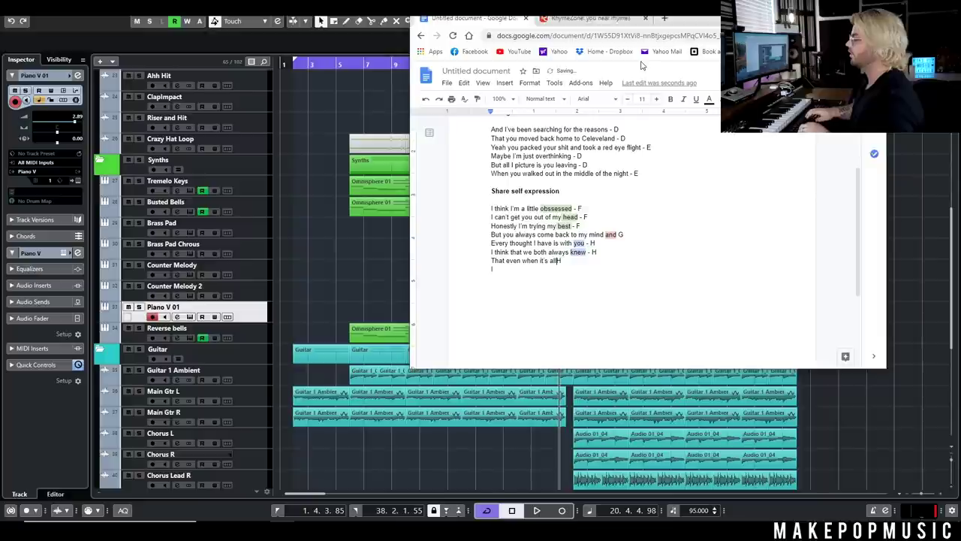
type(" said and through")
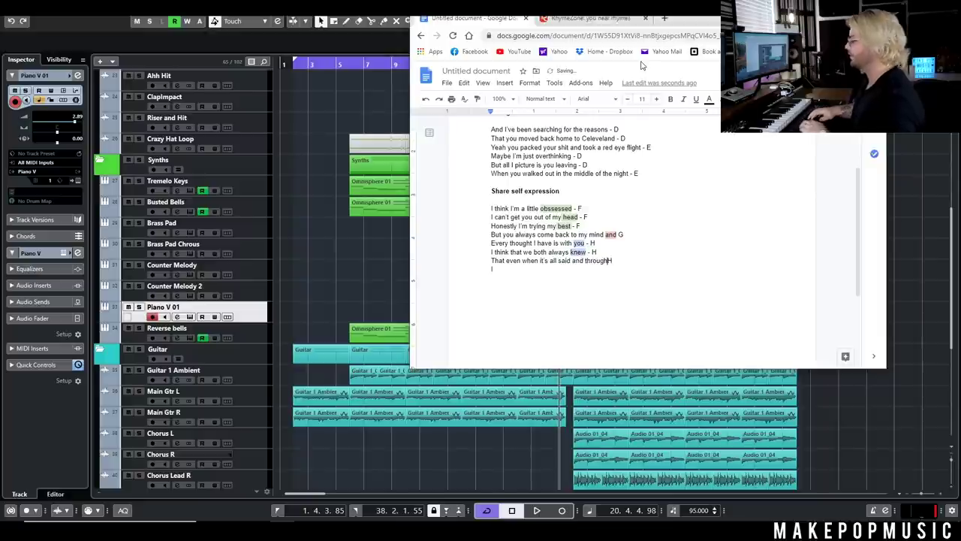
type(" -")
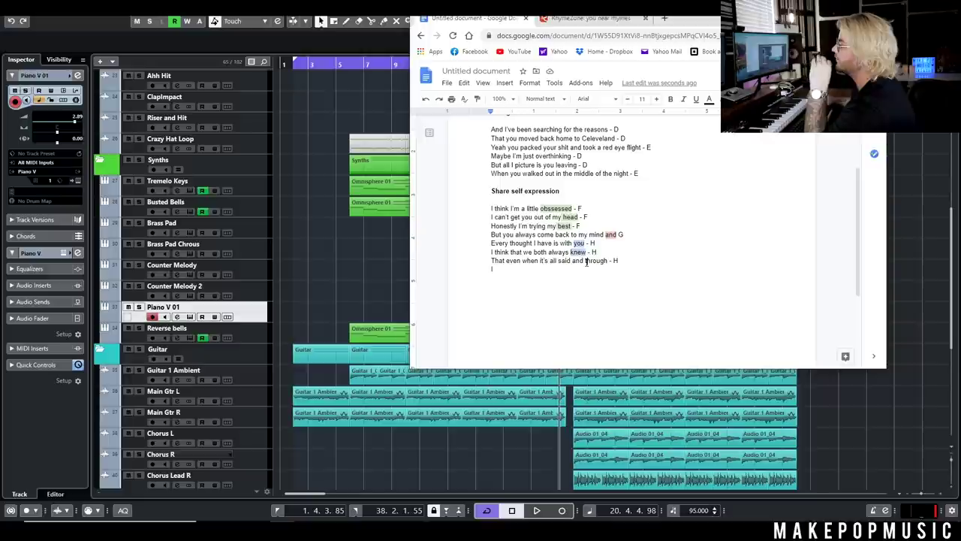
left_click_drag(586, 261, 606, 260)
left_click(717, 99)
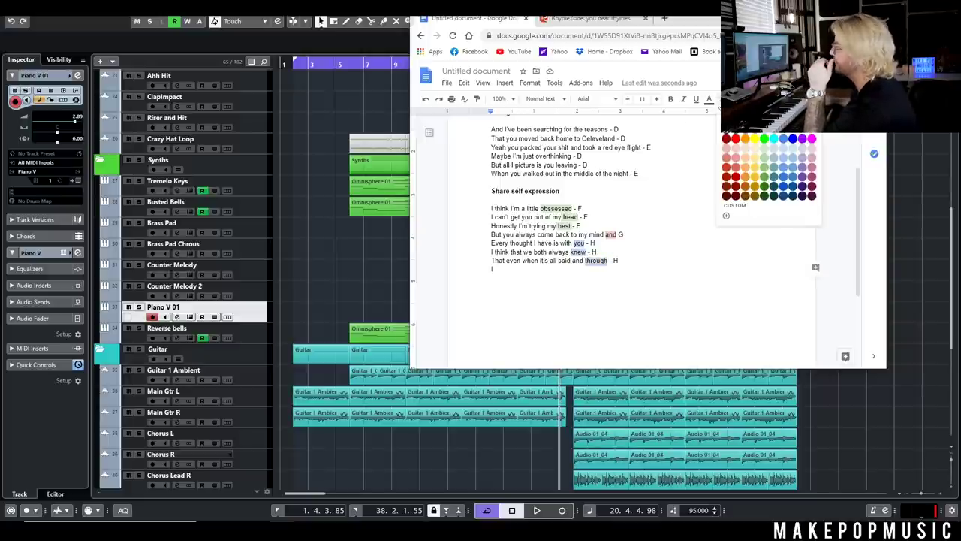
left_click(783, 154)
left_click(668, 254)
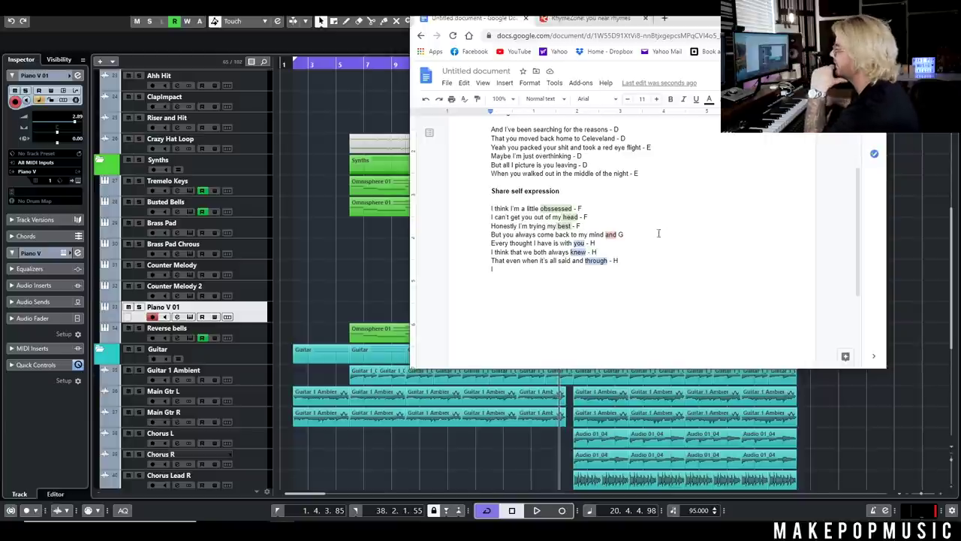
- Highlight the word "mind" near the end of the G line in light red
left_click_drag(590, 235, 605, 235)
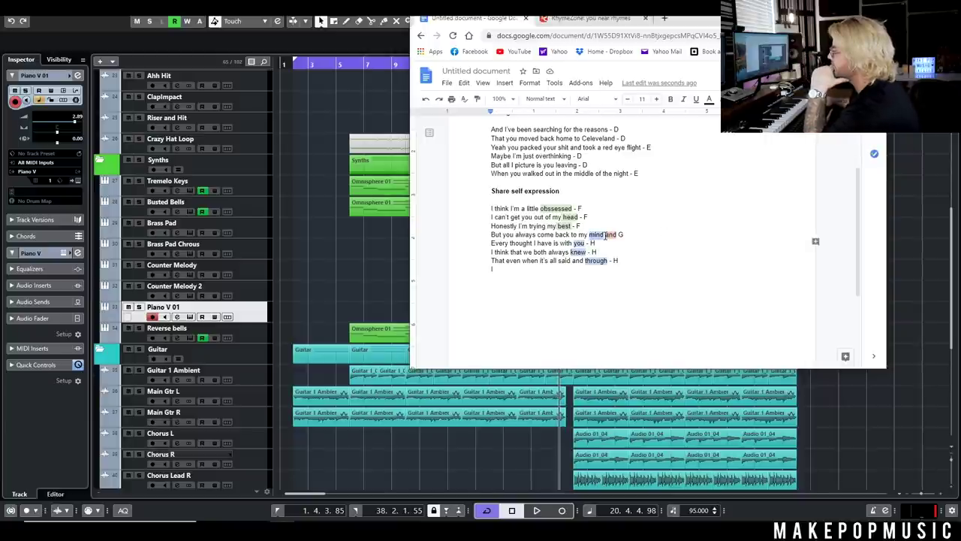
left_click(719, 98)
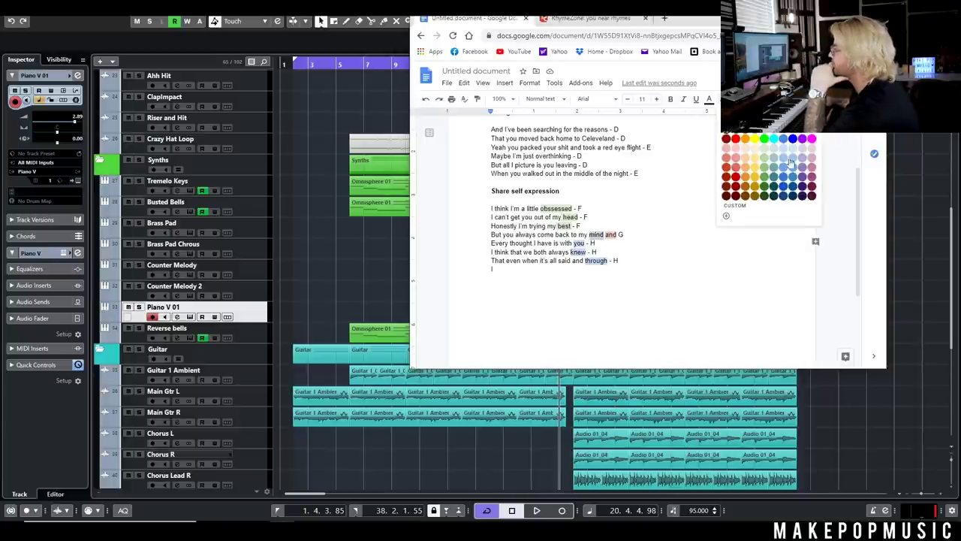
left_click(726, 150)
left_click(557, 270)
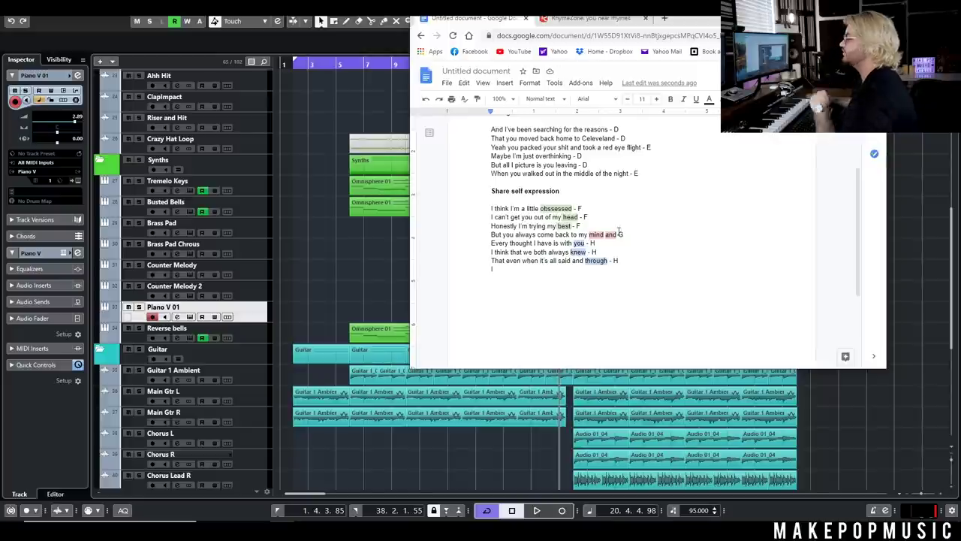
- Change "to my mind and" to "every time and" and replace the I label with "You'd always be stuck in my mind yeah - G"
left_click_drag(617, 235, 573, 235)
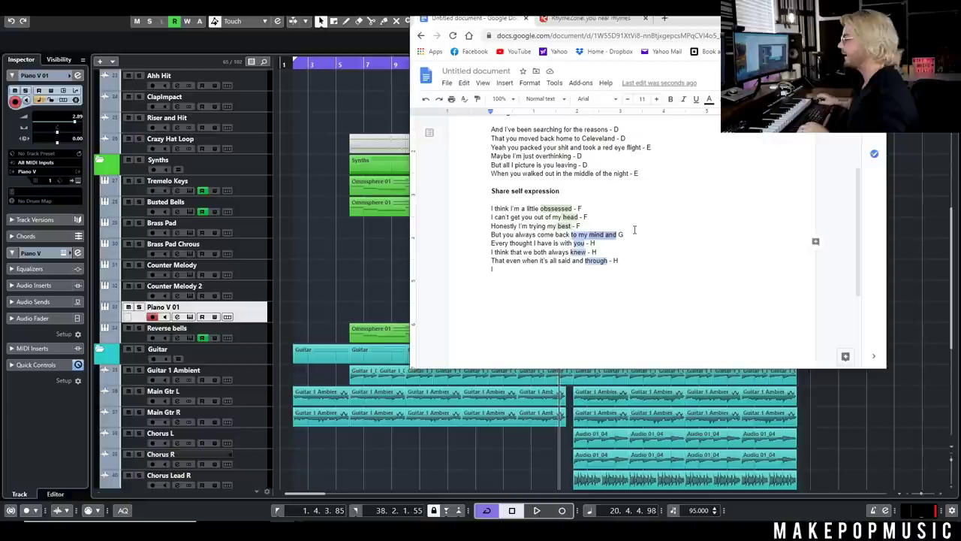
type("every time and")
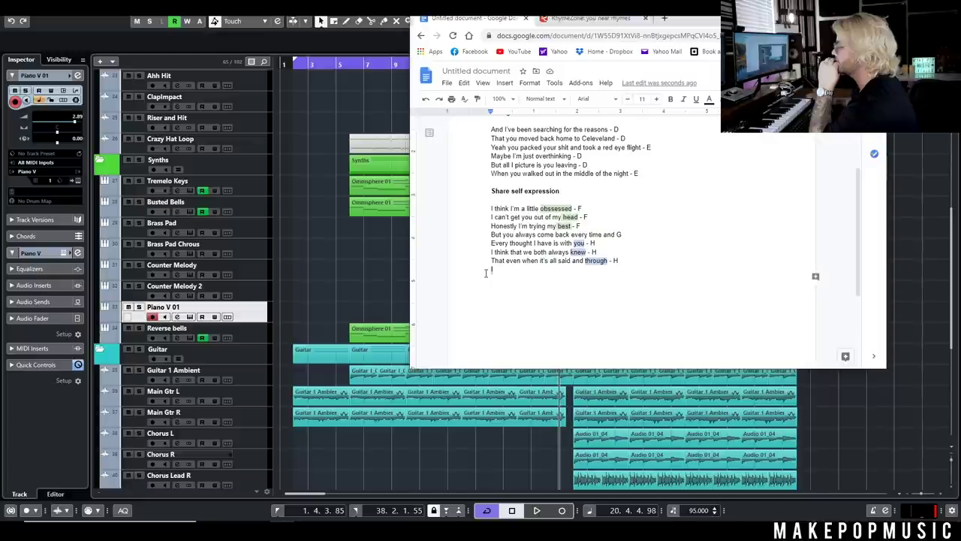
type("You'd always be s")
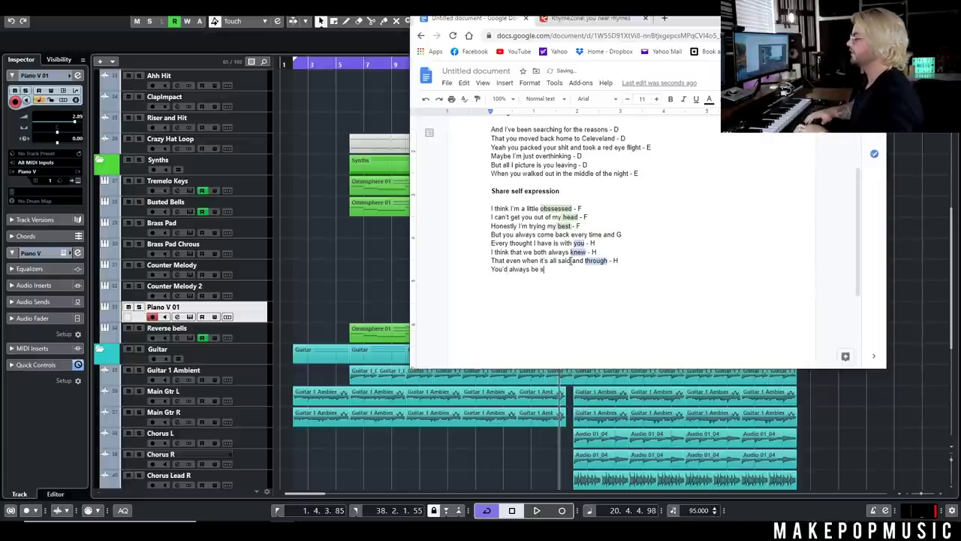
key("BackSpace")
key("BackSpace")
key("BackSpace")
type("tuck in my min")
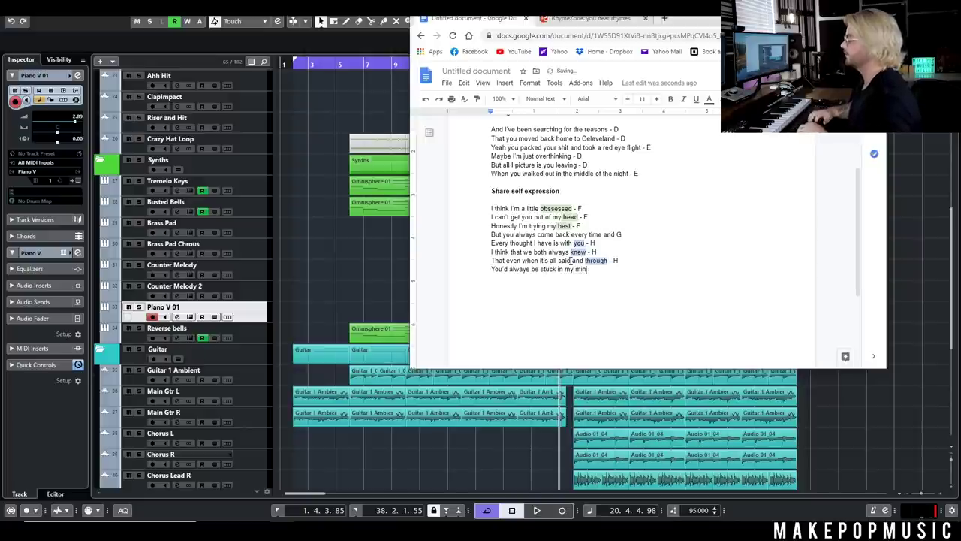
type("d yeagh")
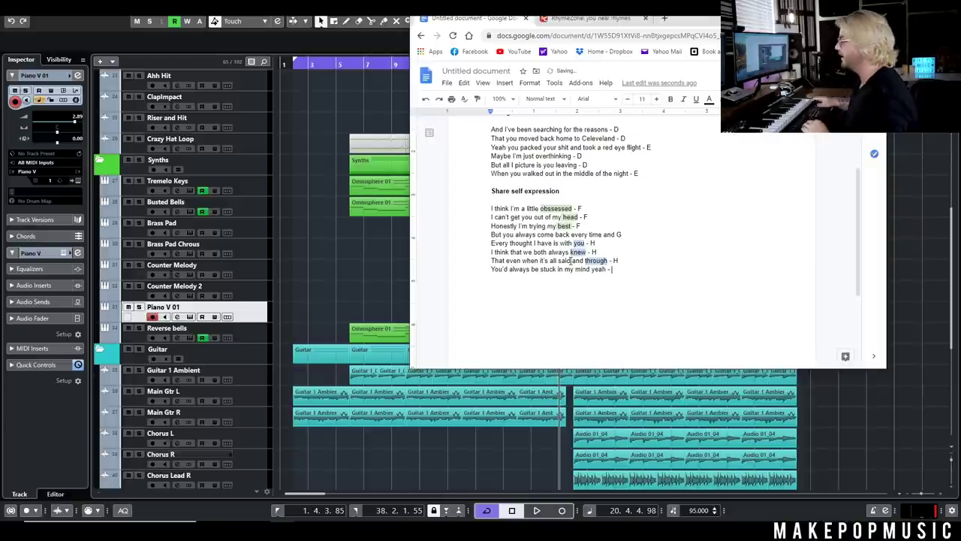
type(" G")
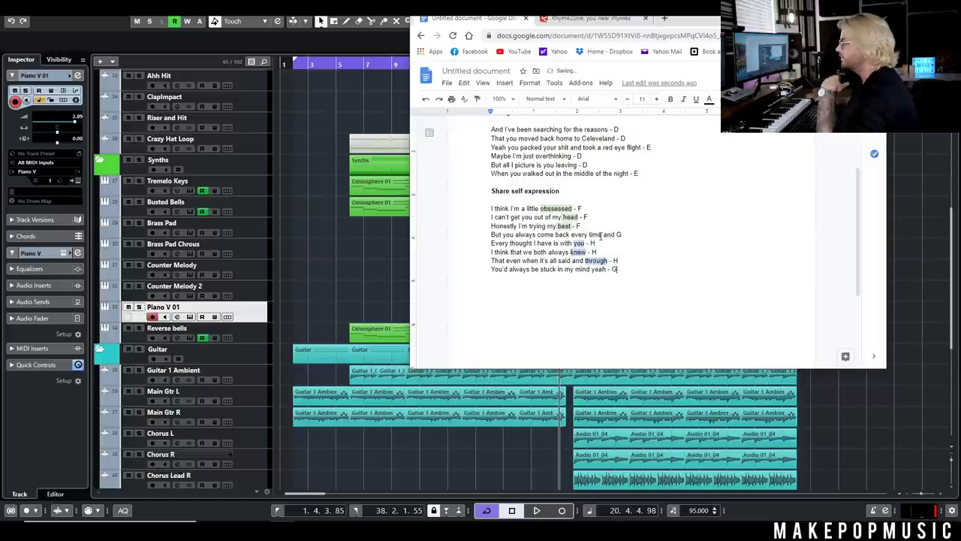
- Highlight the rhyming phrases "every time and" and "mind yeah" in the two G lines in light pink
left_click_drag(571, 235, 616, 235)
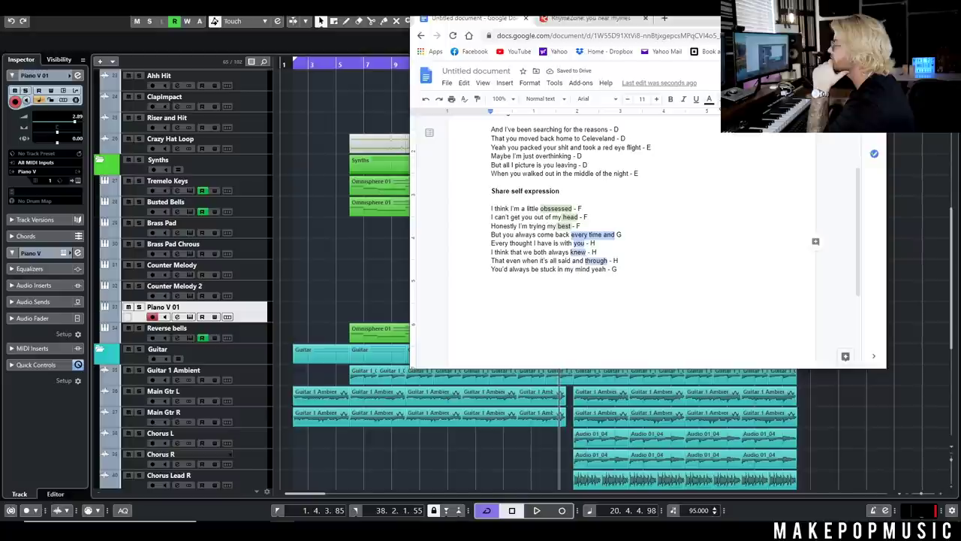
left_click(719, 98)
left_click(811, 150)
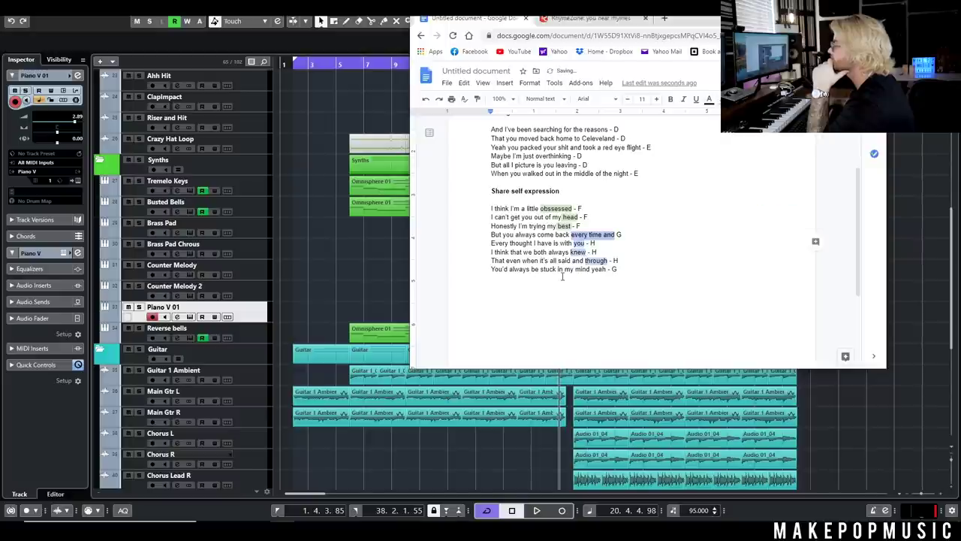
left_click_drag(575, 269, 606, 269)
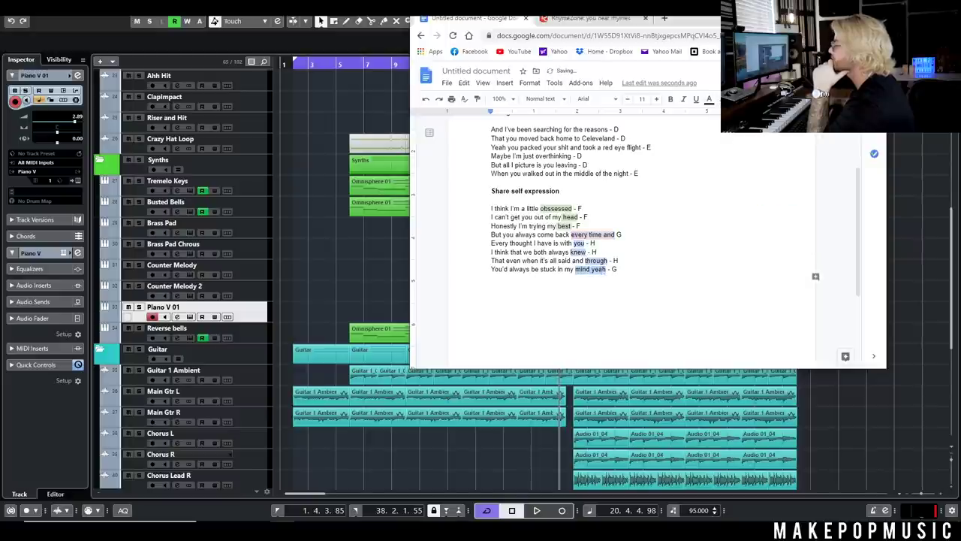
left_click(719, 98)
left_click(816, 172)
left_click(663, 275)
- Play the chorus instrumental in Cubase and follow the written chorus lyrics line by line, stopping playback at the end
left_click_drag(675, 24, 529, 60)
key("space")
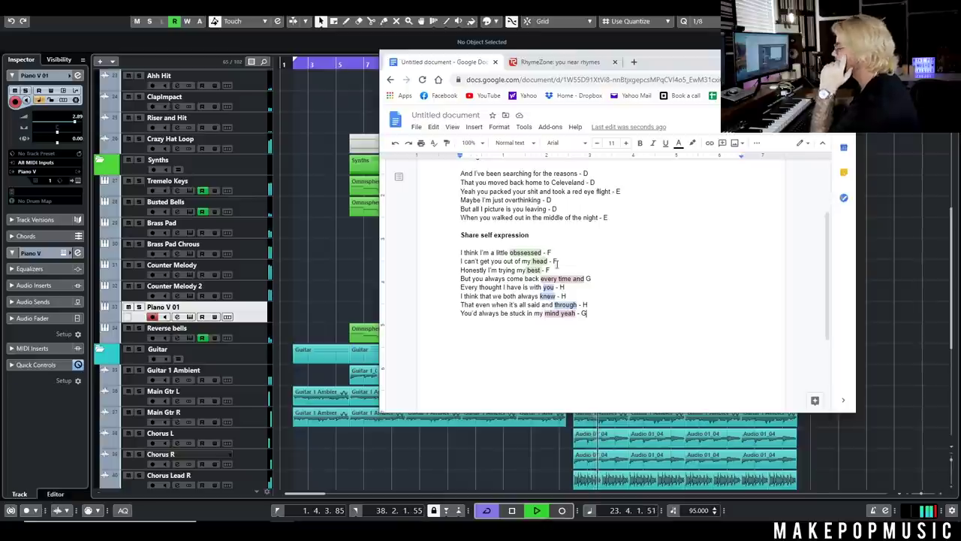
left_click_drag(554, 271, 592, 281)
left_click_drag(460, 287, 567, 296)
left_click_drag(460, 304, 590, 305)
left_click_drag(460, 313, 598, 315)
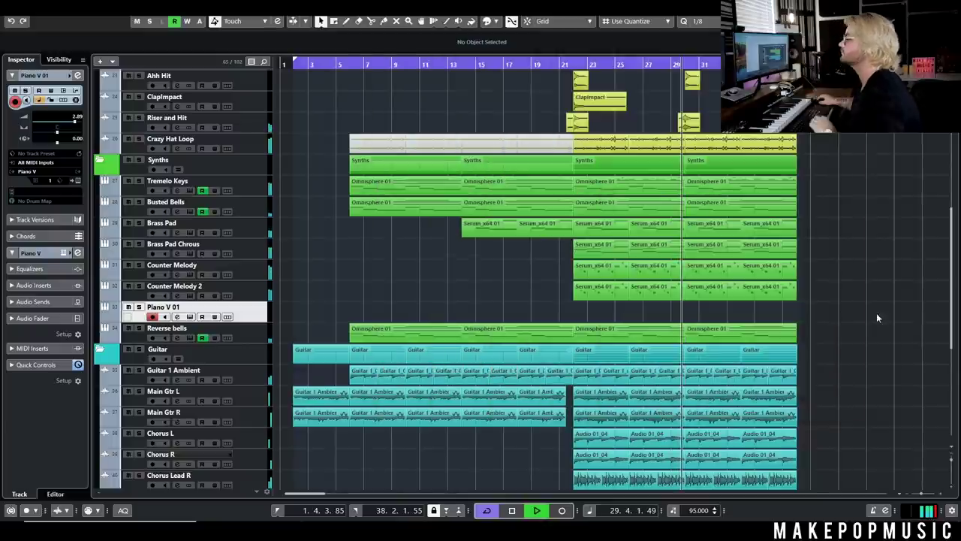
left_click(876, 312)
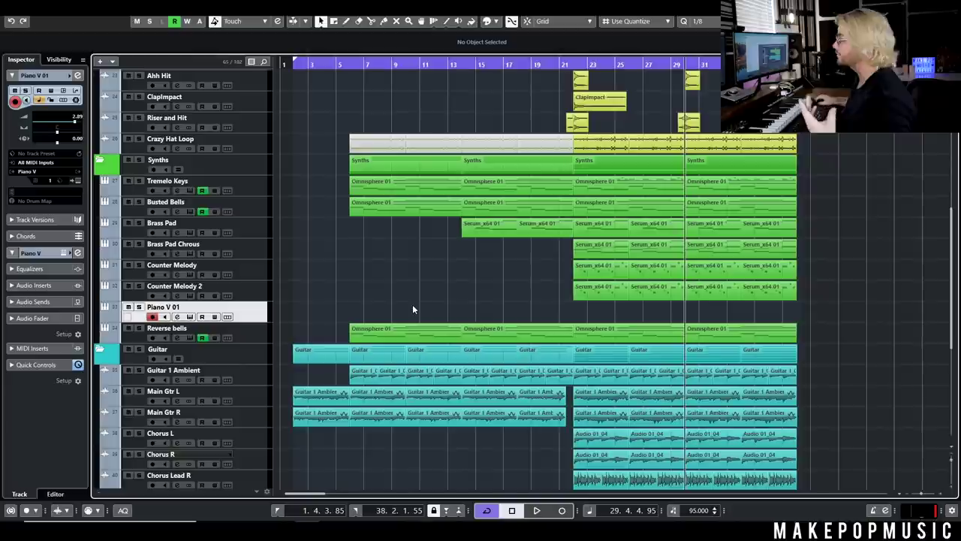
- Locate the LEAD Vocals folder below the bass tracks and show its vocal tracks zoomed in around the chorus
scroll(404, 315, "down", 2)
scroll(411, 284, "up", 4)
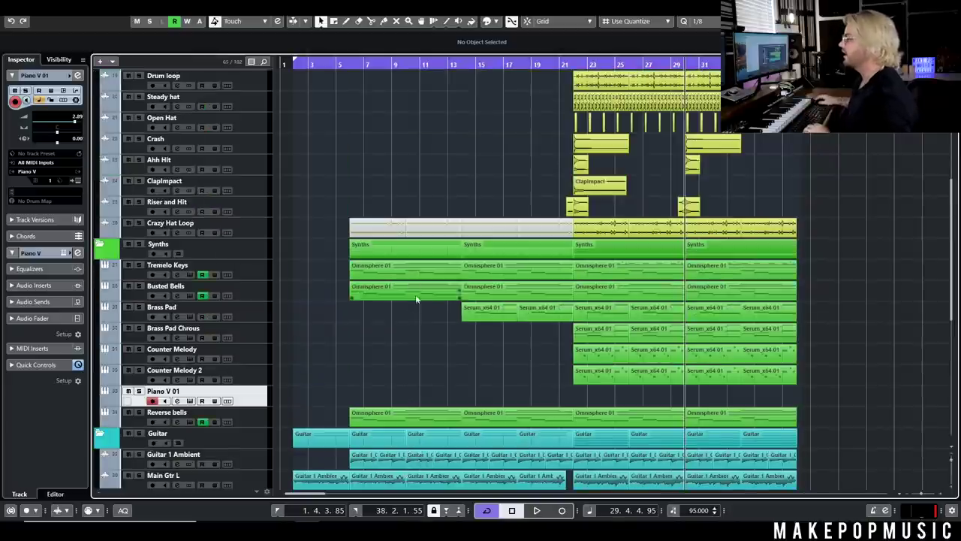
scroll(455, 312, "up", 2)
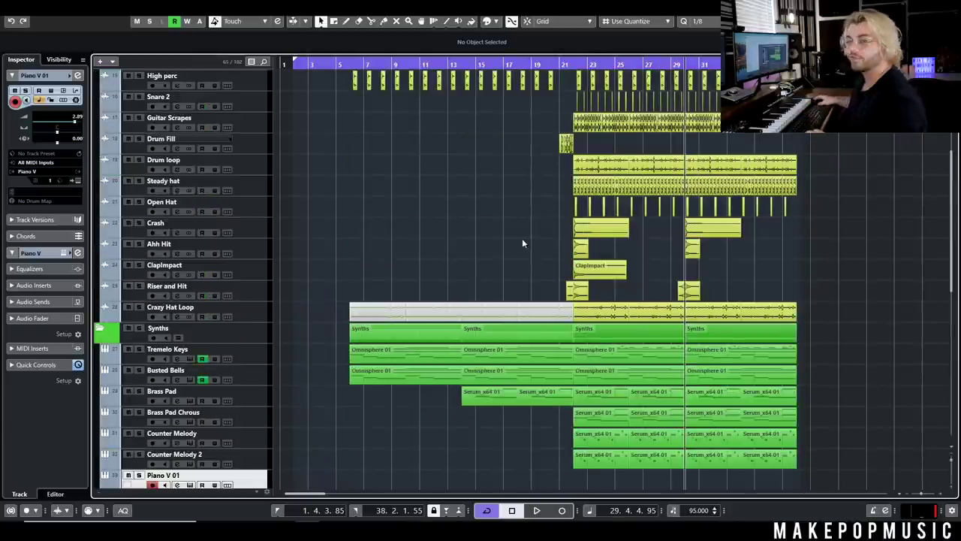
scroll(503, 256, "down", 6)
scroll(492, 267, "up", 2)
scroll(492, 268, "down", 2)
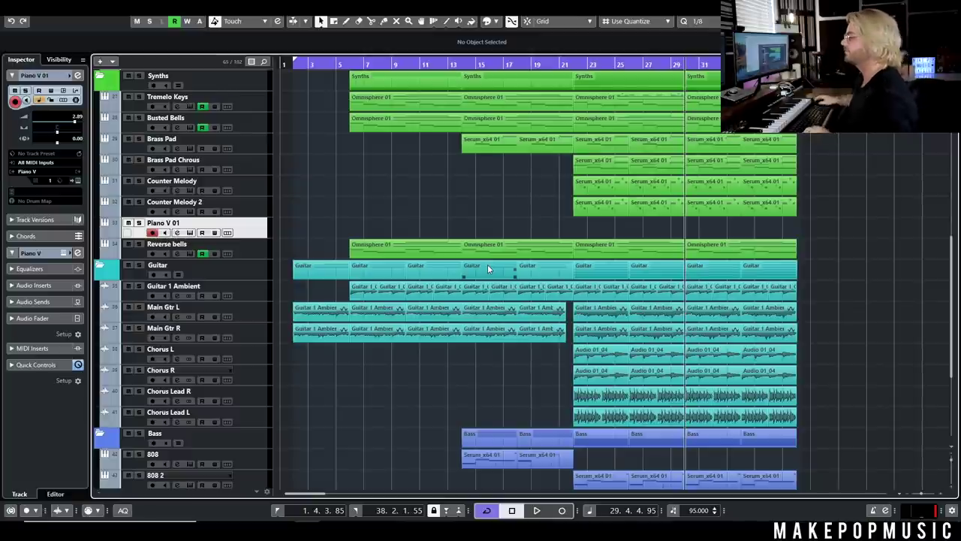
scroll(421, 293, "down", 7)
key("h")
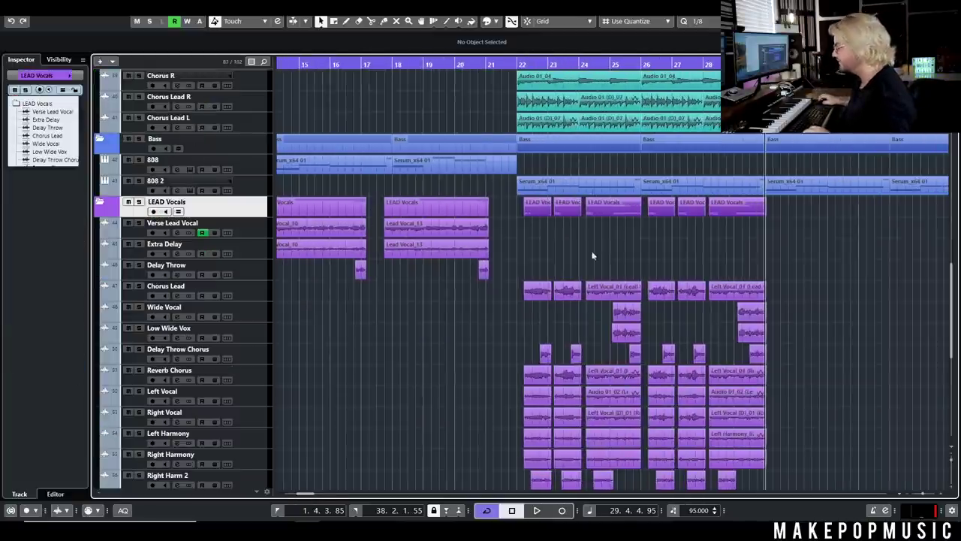
- Play the chorus with its recorded vocals from just after bar 21, compare it with the lyrics document, and stop playback
left_click(497, 64)
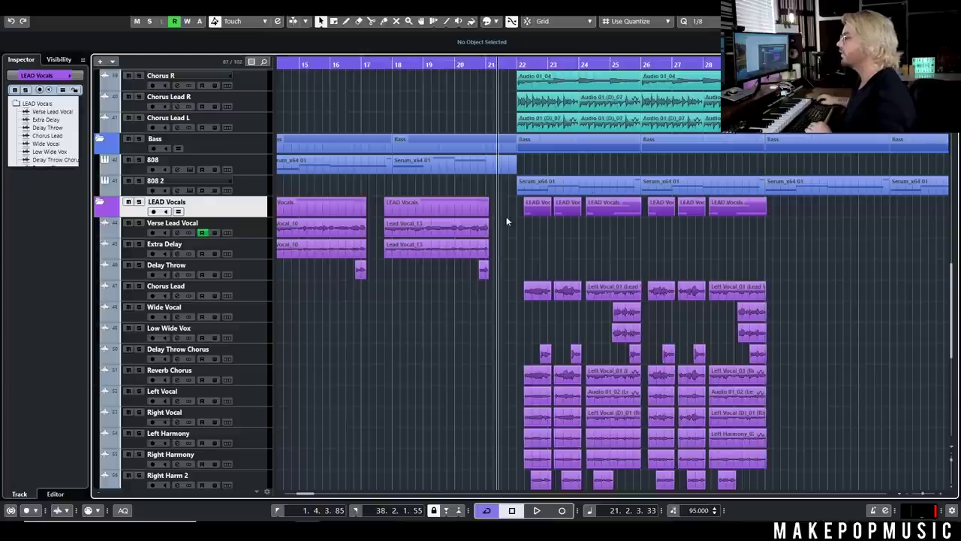
scroll(510, 217, "down", 4)
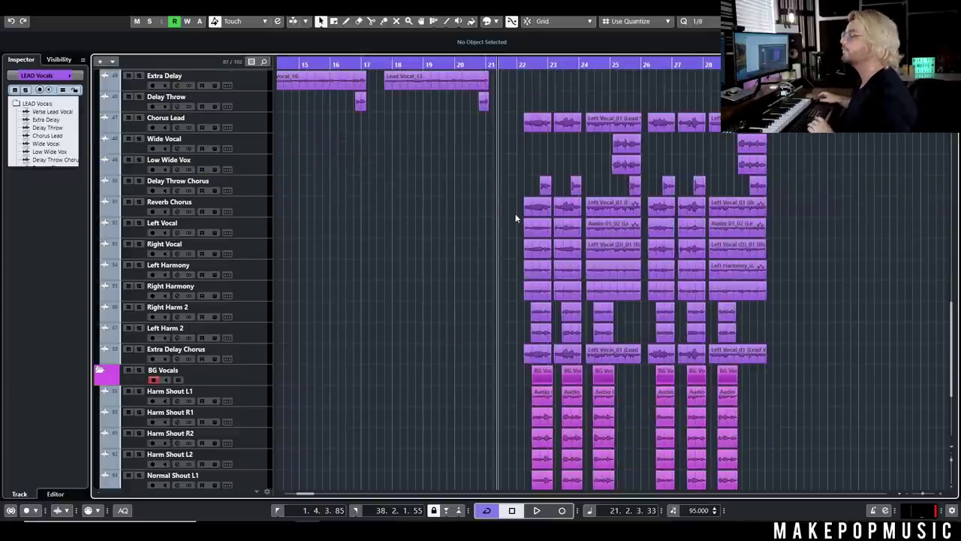
key("space")
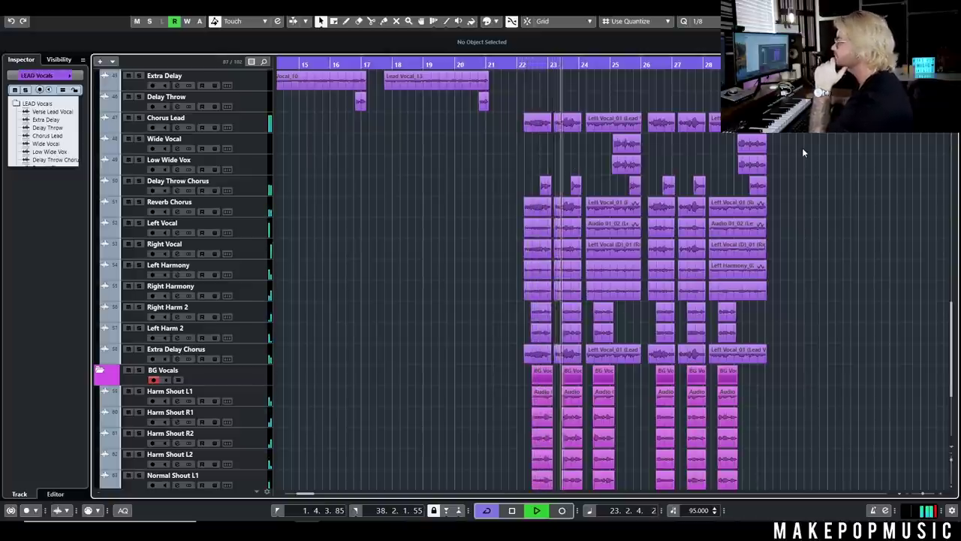
key("alt+Tab")
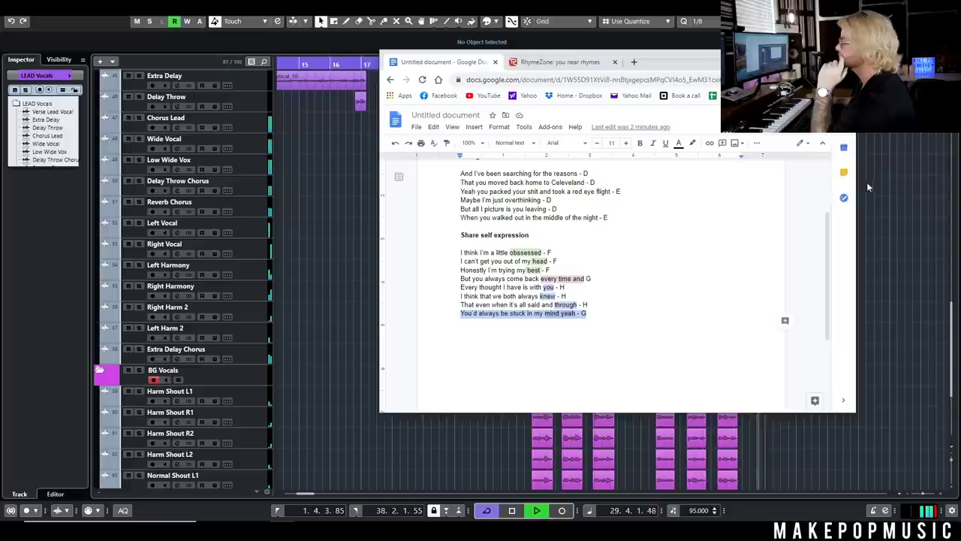
left_click(862, 202)
key("space")
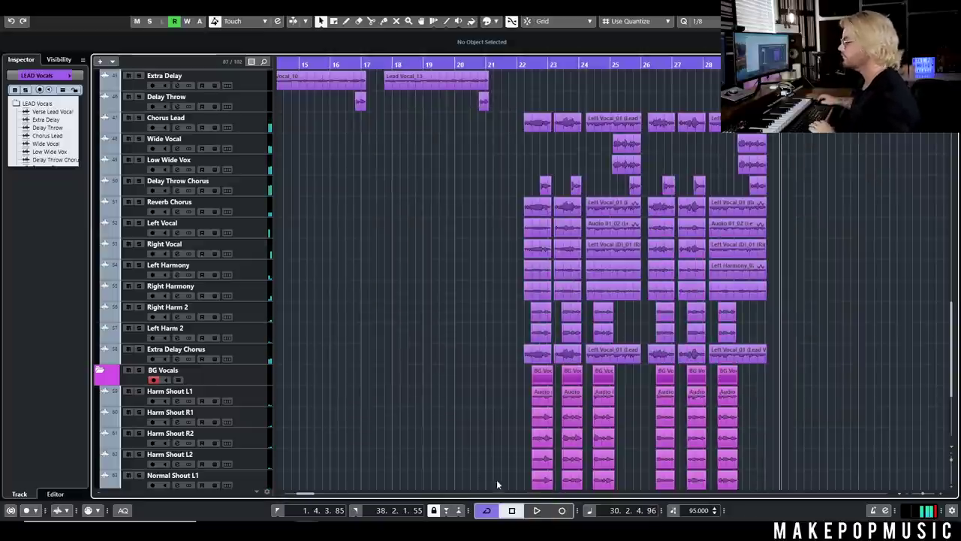
- Zoom out the timeline around the vocal tracks and select all the chorus clips on the Chorus Lead track
key("g")
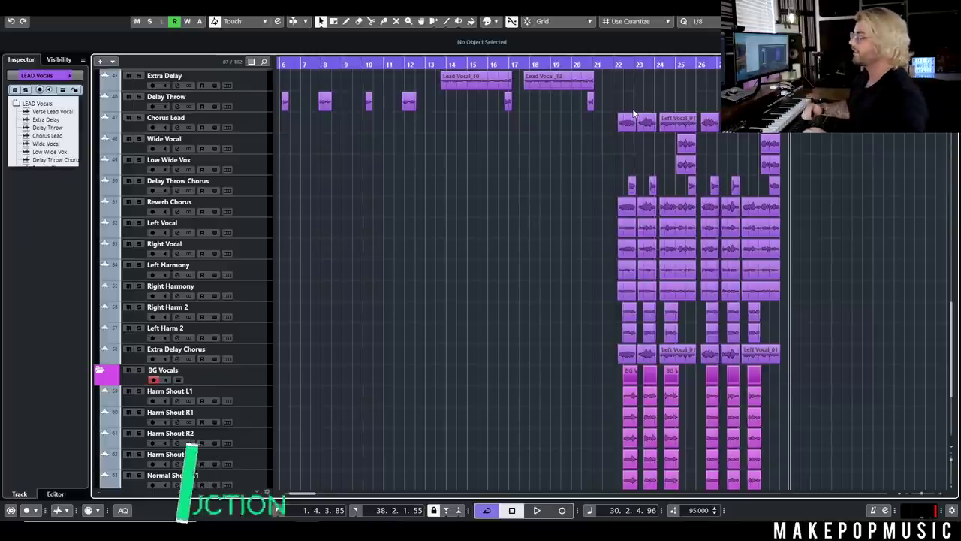
scroll(600, 137, "up", 1)
scroll(600, 137, "up", 2)
scroll(559, 127, "down", 3)
scroll(558, 135, "up", 4)
scroll(550, 158, "down", 2)
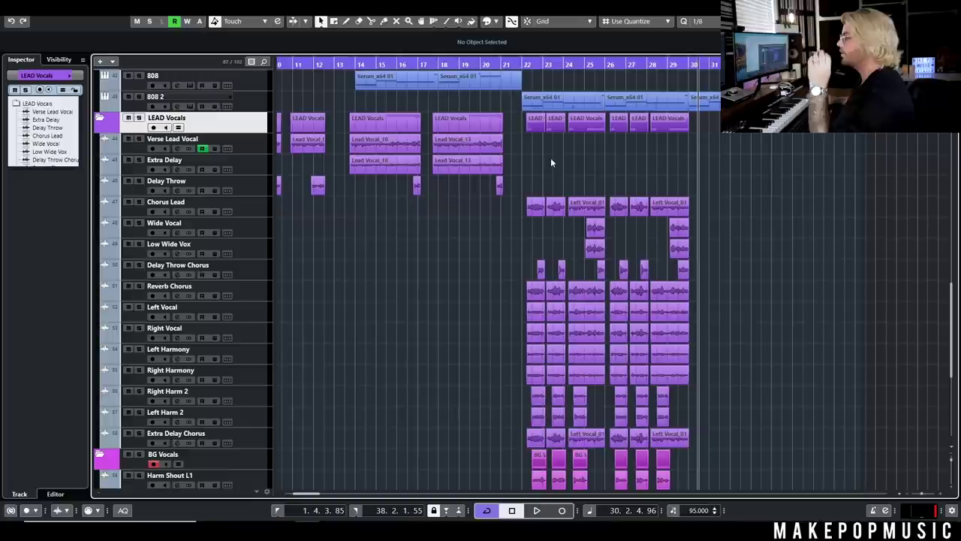
left_click_drag(379, 217, 684, 221)
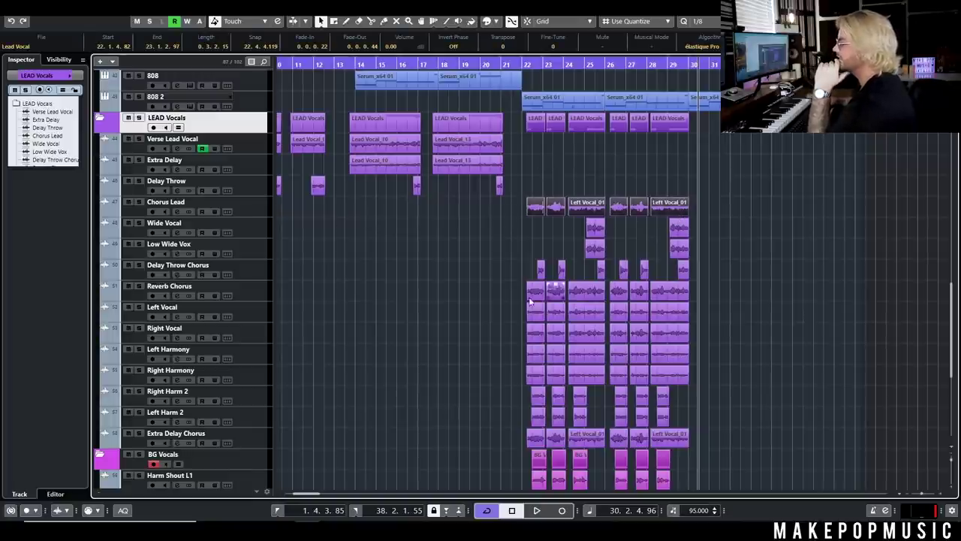
- Mute the LEAD Vocals layers while keeping Chorus Lead audible, play the chorus from before bar 22, and stop playback
scroll(503, 276, "down", 5)
scroll(503, 276, "up", 5)
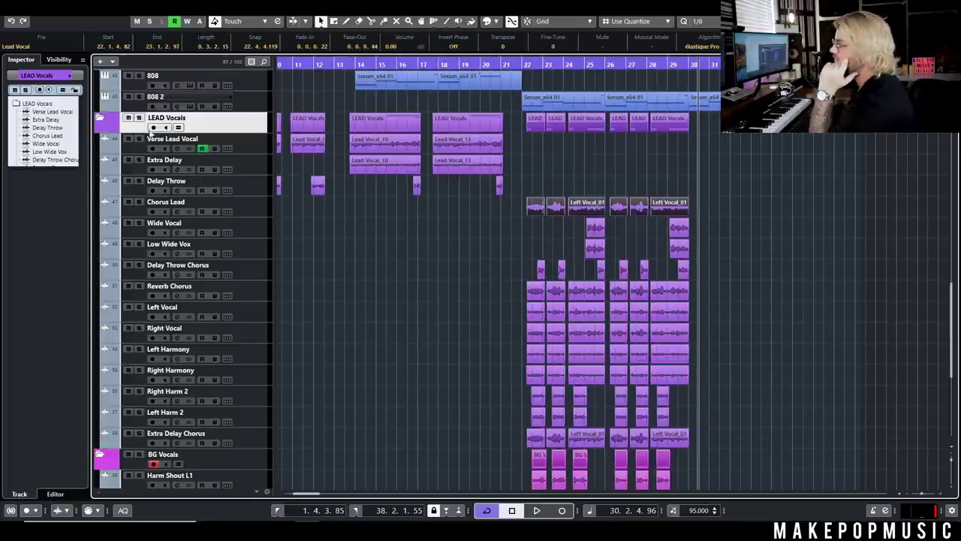
left_click(128, 117)
left_click(126, 188)
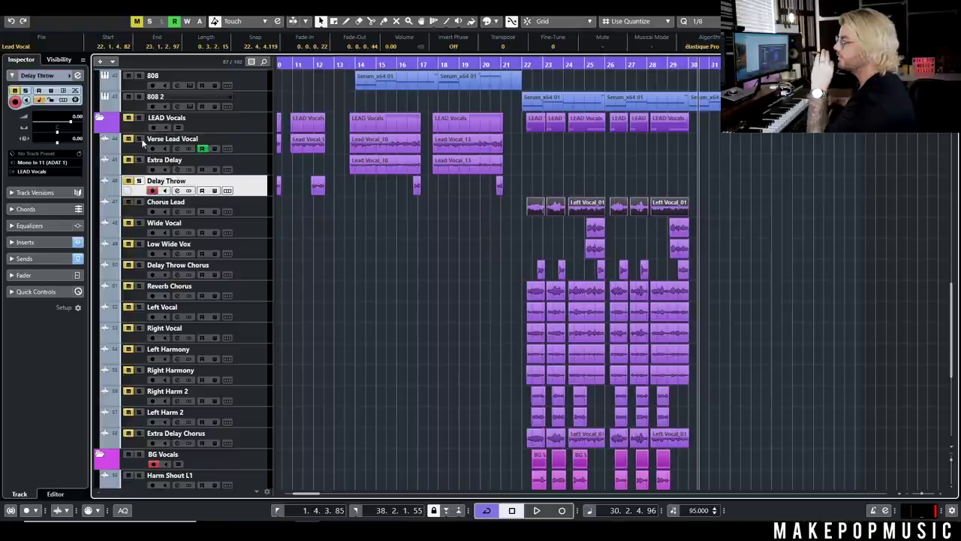
left_click_drag(491, 66, 519, 69)
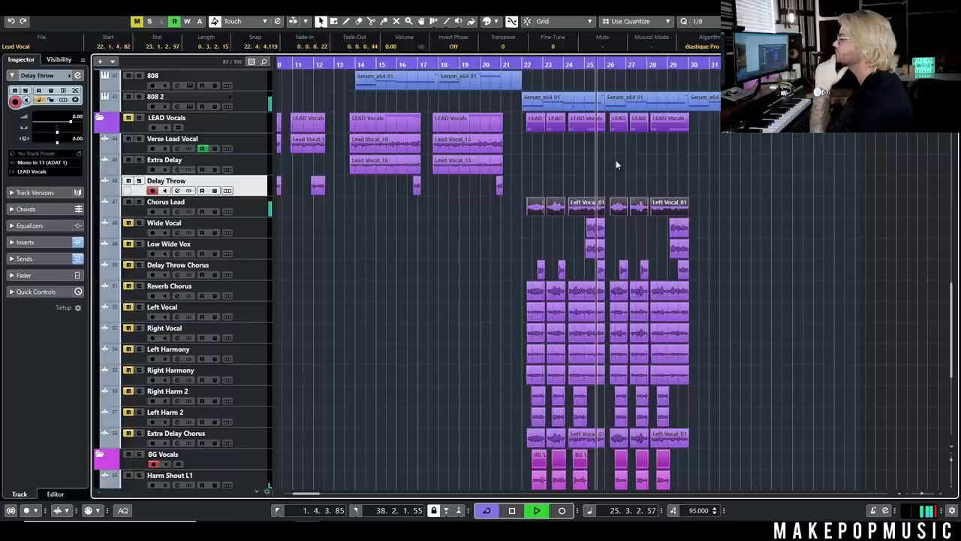
key("space")
- Solo Left Vocal, Right Vocal and Chorus Lead to hear them together from bar 22, stop playback, and clear the solos
scroll(573, 252, "up", 3, "ctrl")
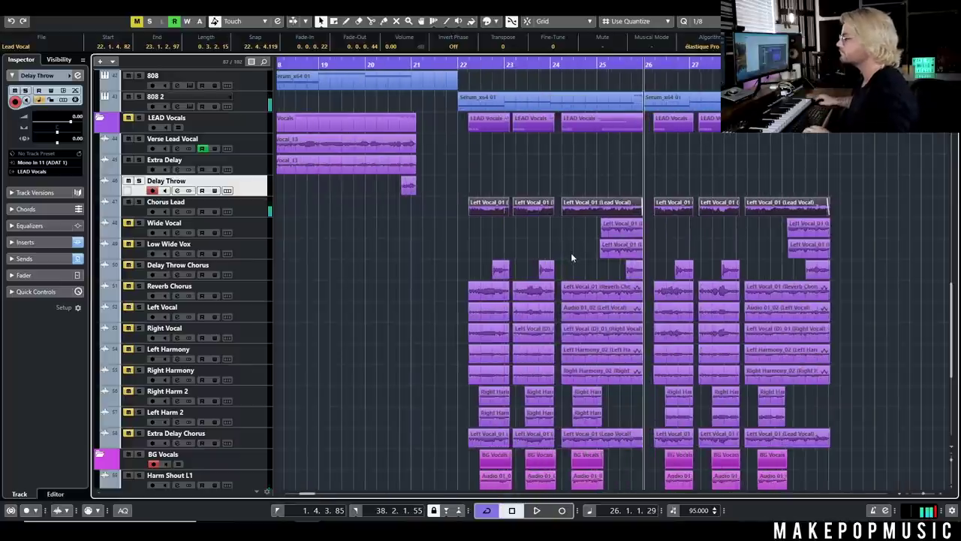
left_click(139, 308)
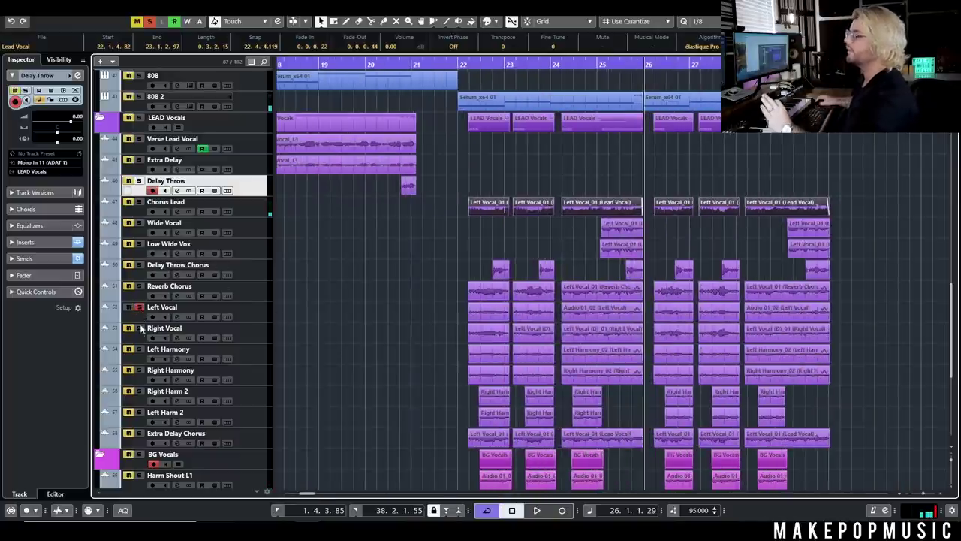
left_click(461, 65)
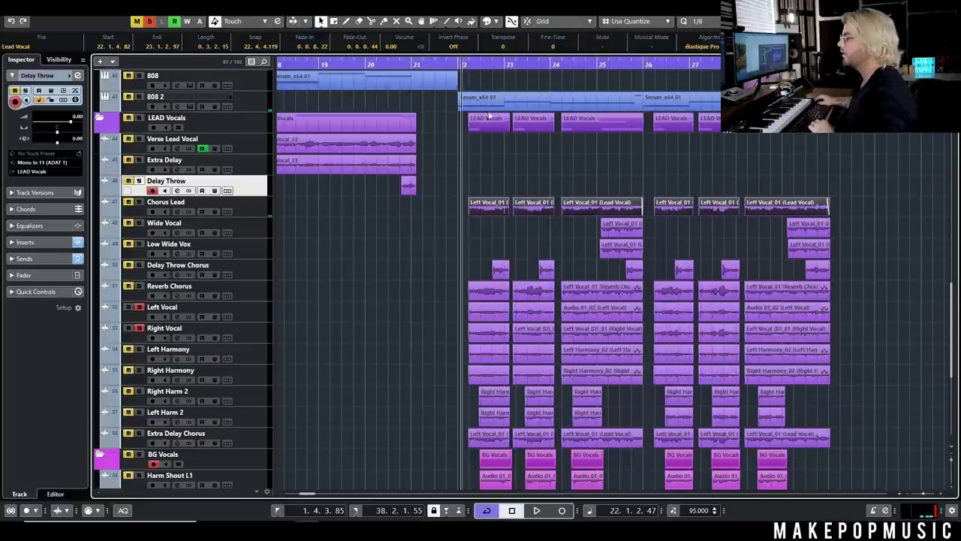
key("space")
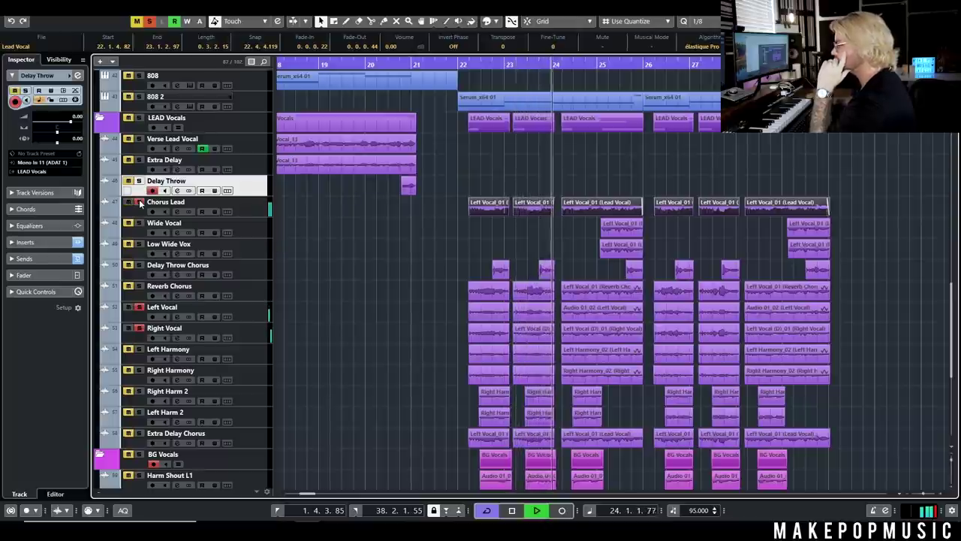
key("space")
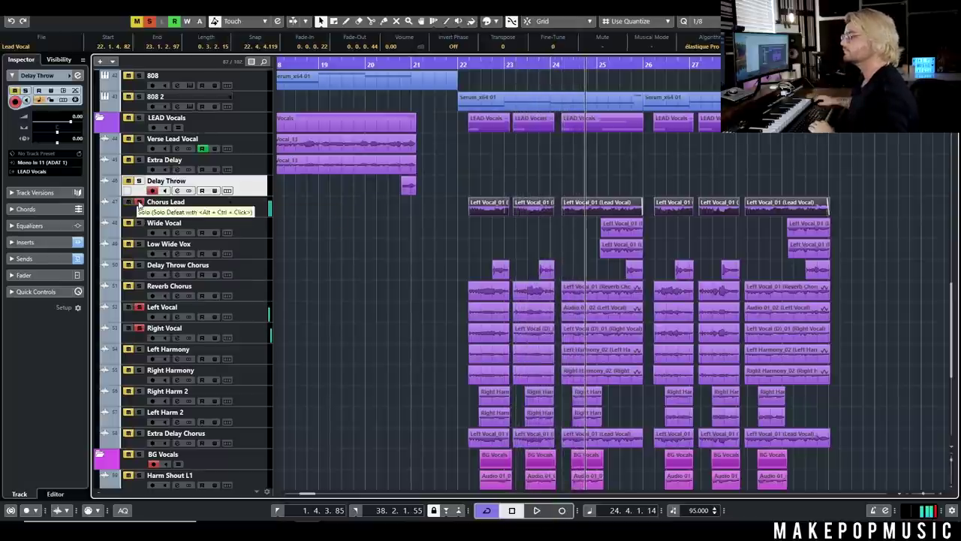
left_click(139, 308)
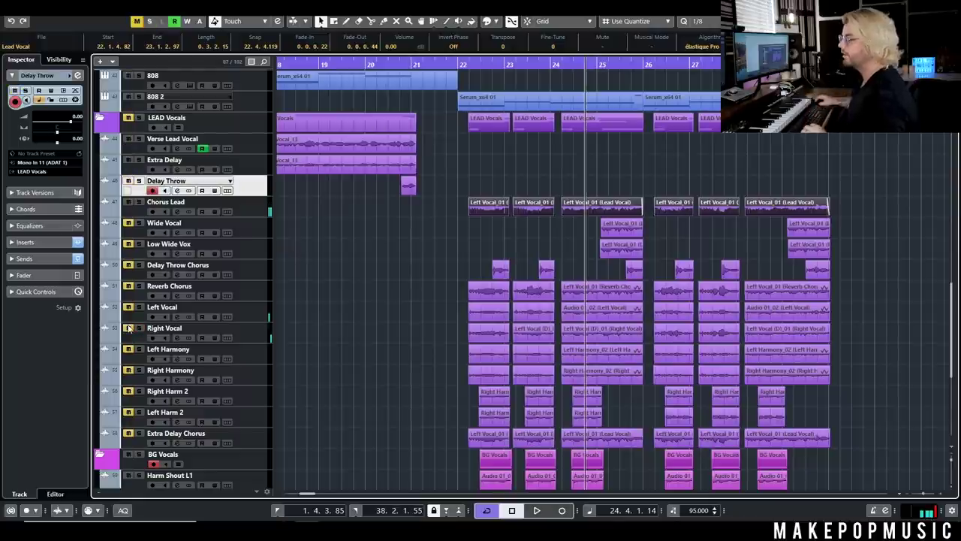
- Unmute the Left Vocal and Right Vocal tracks and check the muted harmony and background layers below them
left_click(129, 299)
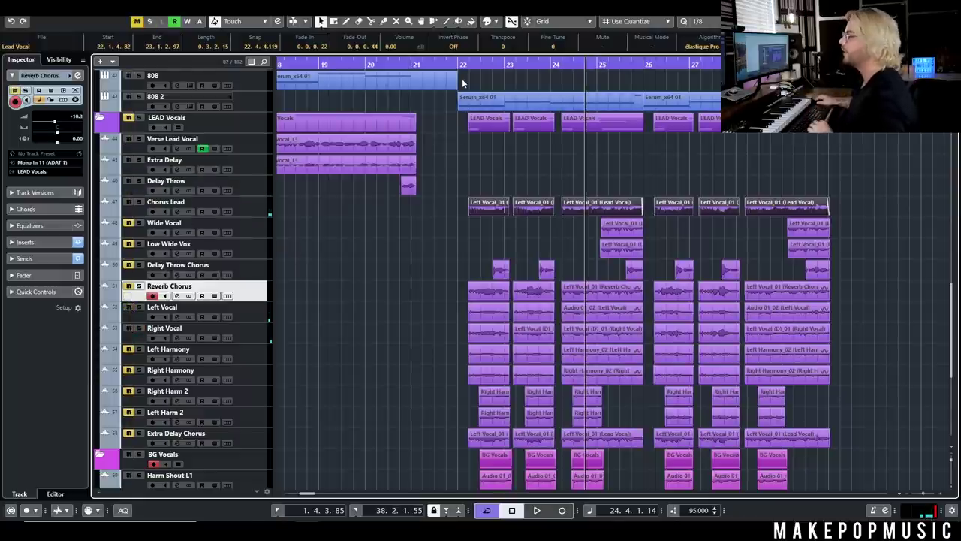
scroll(438, 257, "down", 4)
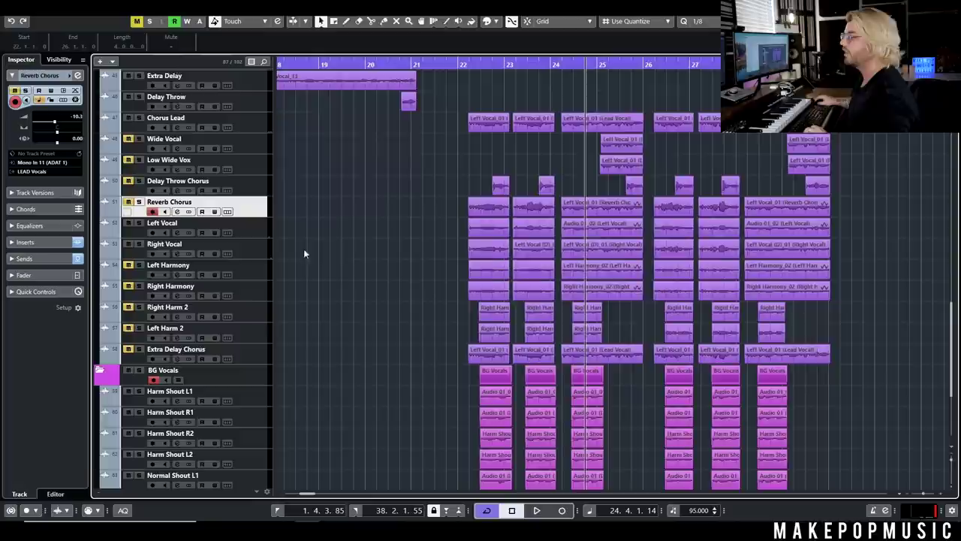
scroll(349, 249, "up", 4)
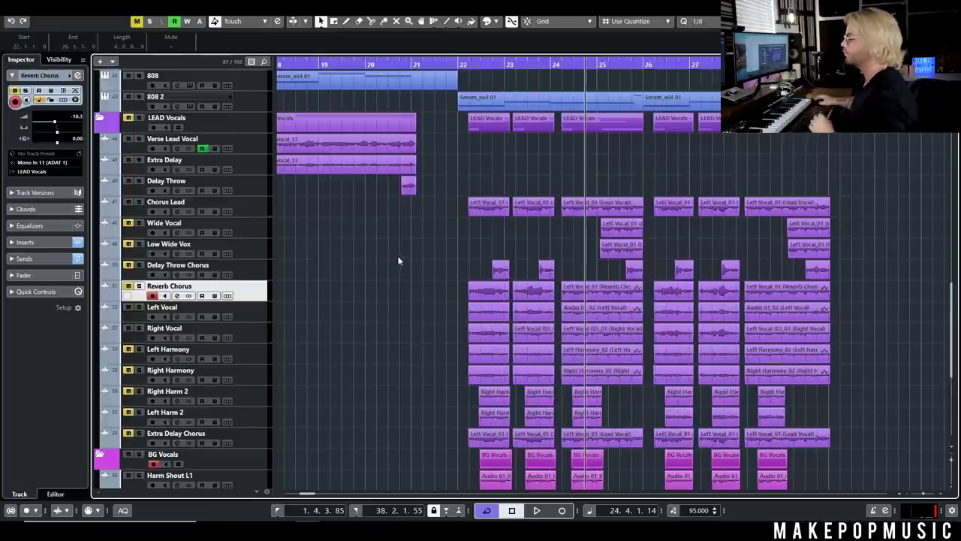
- Solo Left Harmony and Right Harmony, listen to them from bar 22, review the vocal layers, and clear the solos
left_click(139, 349)
left_click(139, 370)
left_click(463, 65)
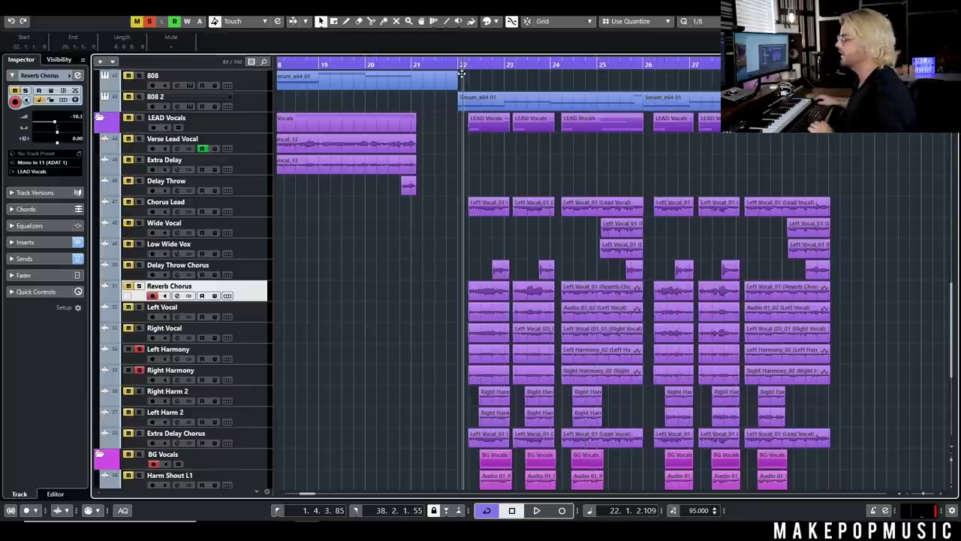
key("space")
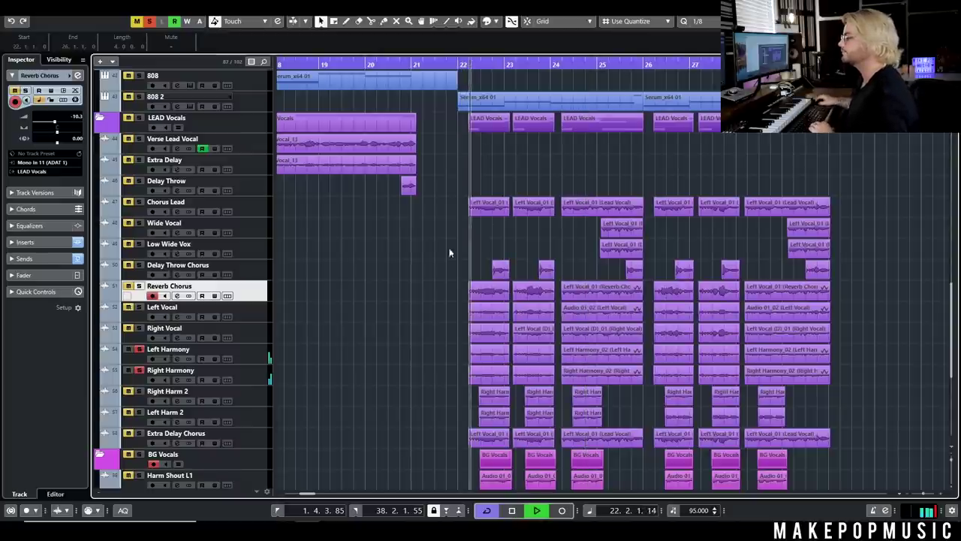
key("space")
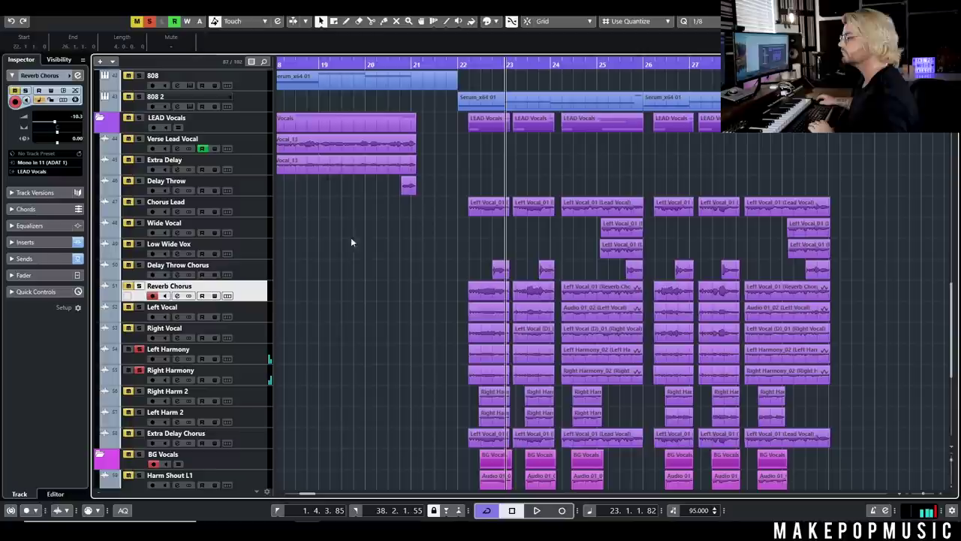
scroll(376, 238, "down", 3)
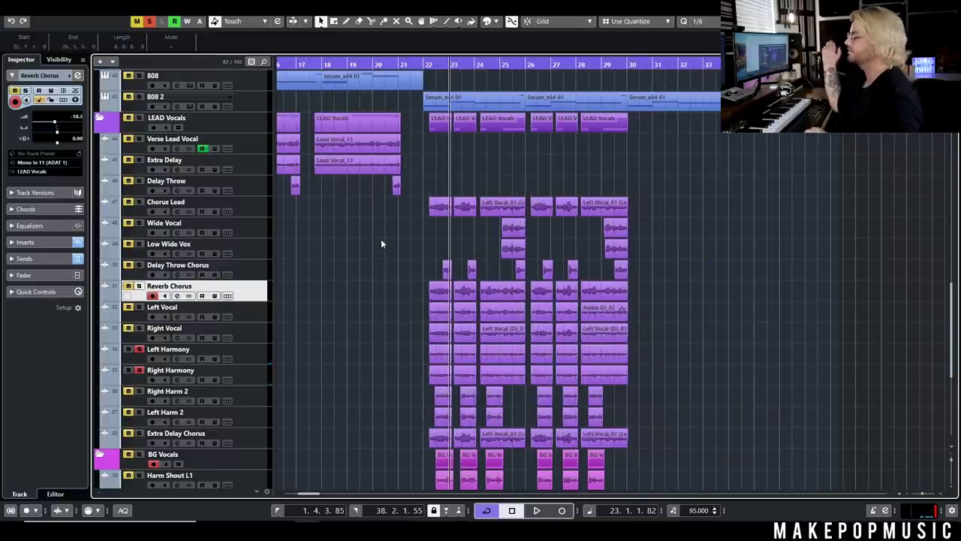
scroll(434, 236, "down", 3)
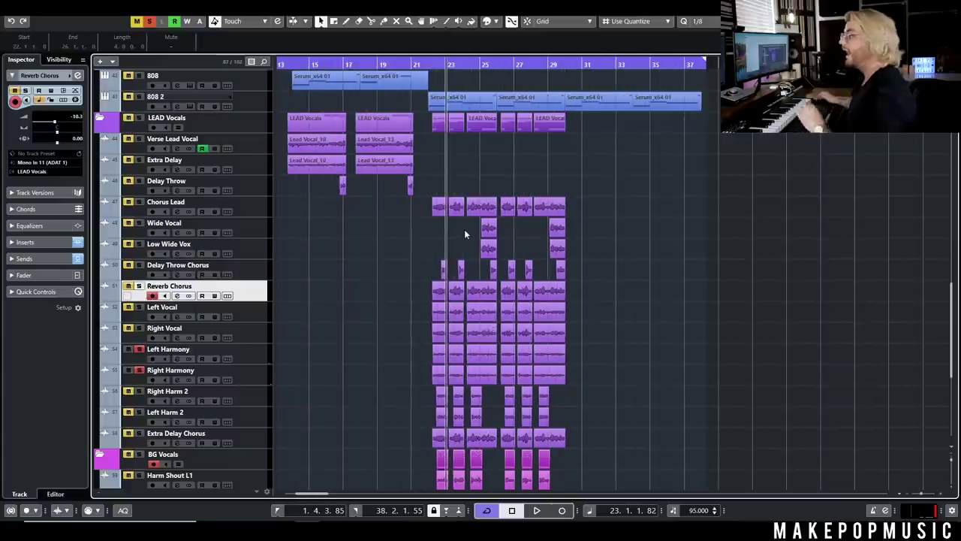
scroll(464, 229, "down", 3)
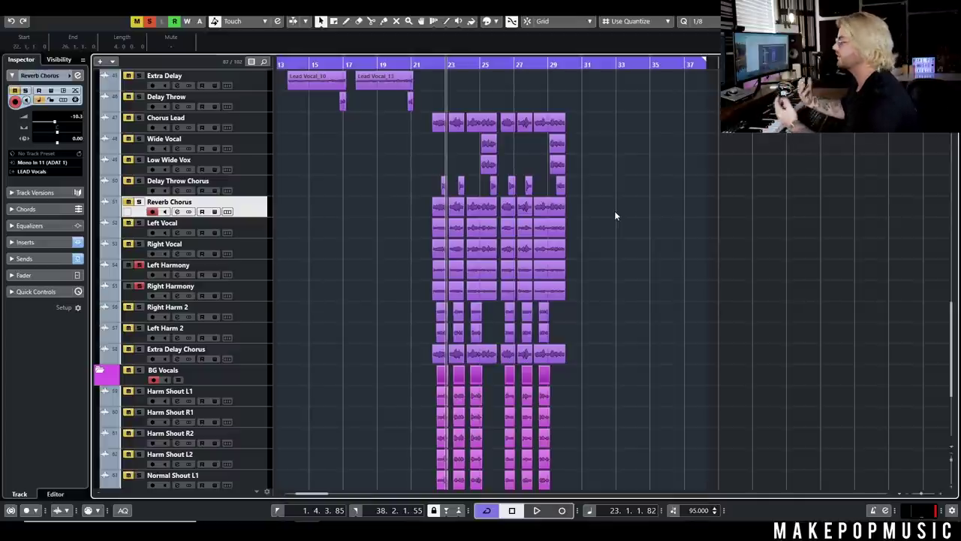
scroll(674, 233, "up", 6)
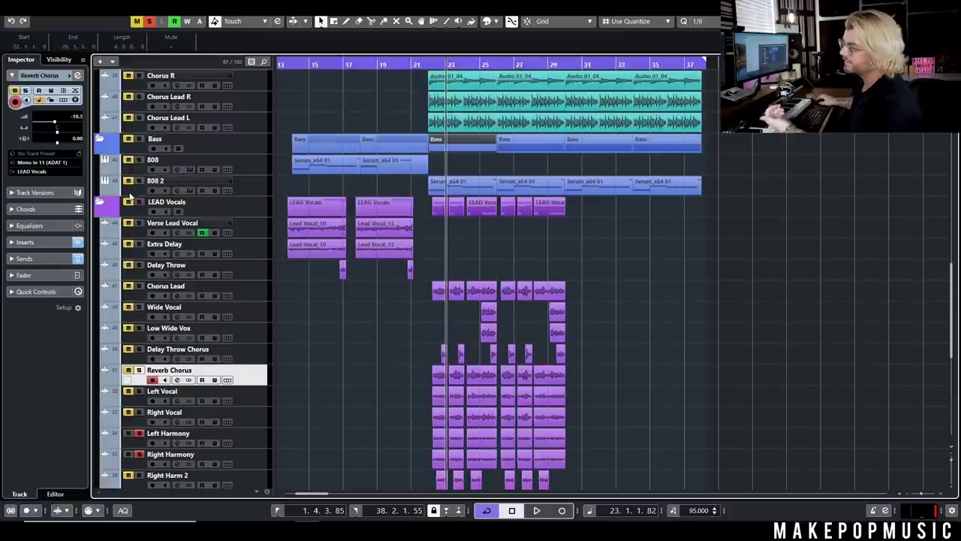
left_click(149, 22)
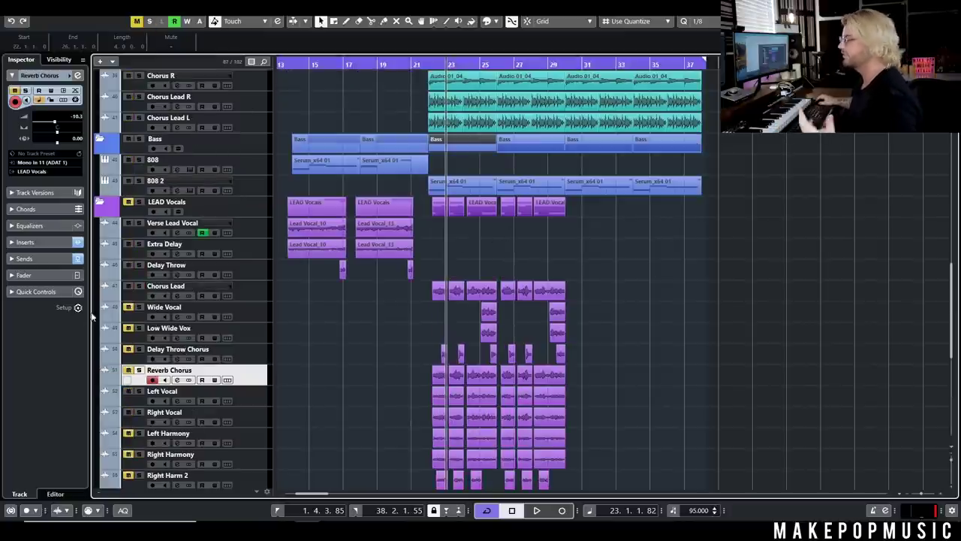
- Unmute the Left Harmony and Right Harmony tracks and select Right Harmony
scroll(332, 358, "up", 2)
scroll(339, 359, "down", 3)
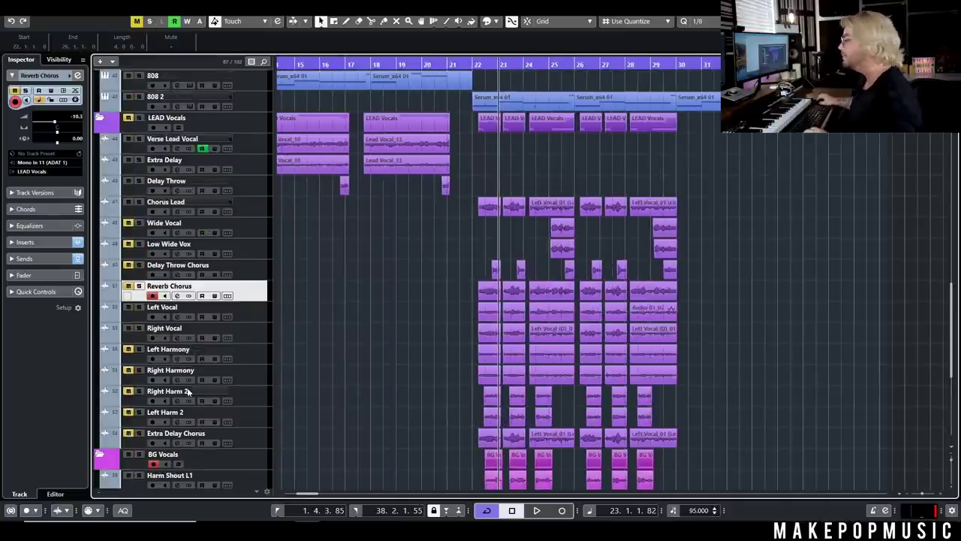
scroll(513, 285, "up", 4)
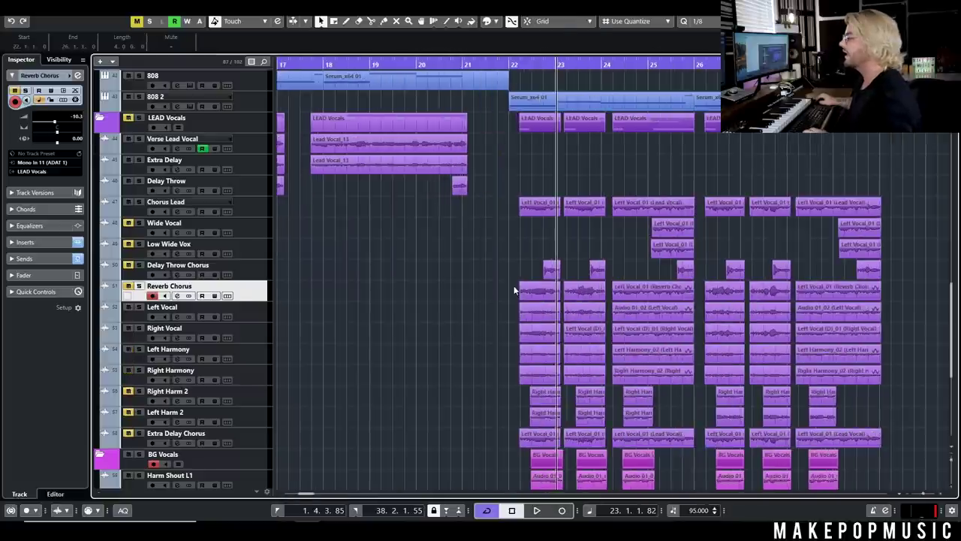
key("Down")
key("Down")
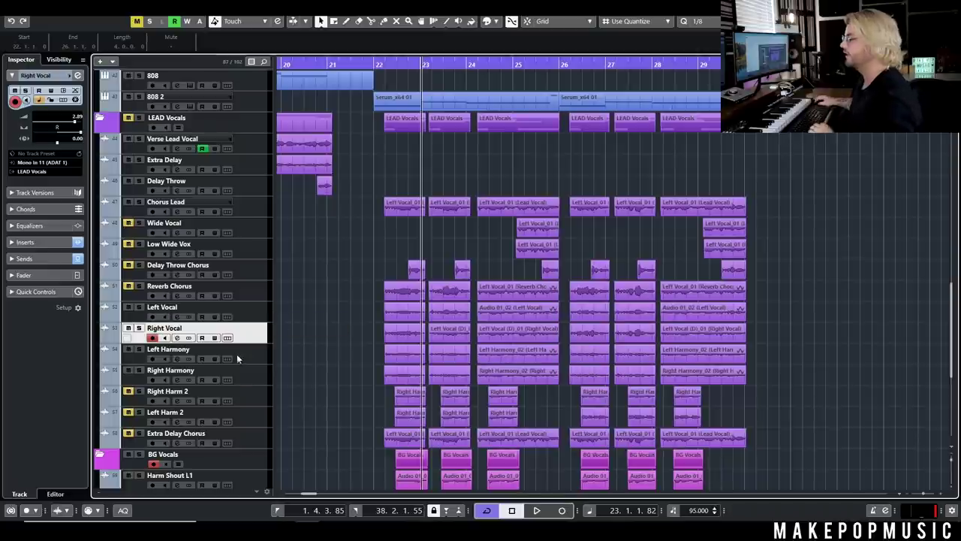
key("Down")
key("Down")
- Play the chorus from bar 22 to bar 26 with the lead, left and right vocals, and harmonies together
left_click(384, 69)
key("space")
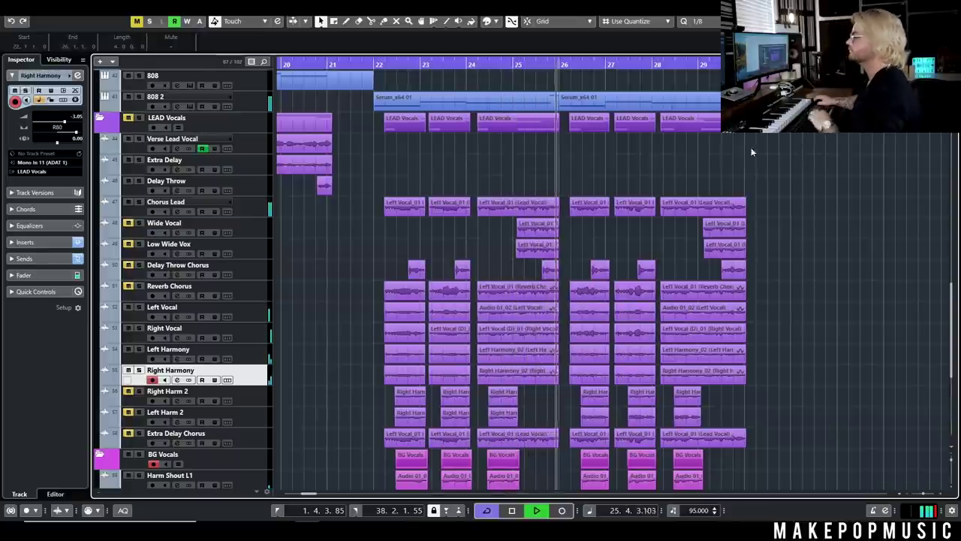
key("space")
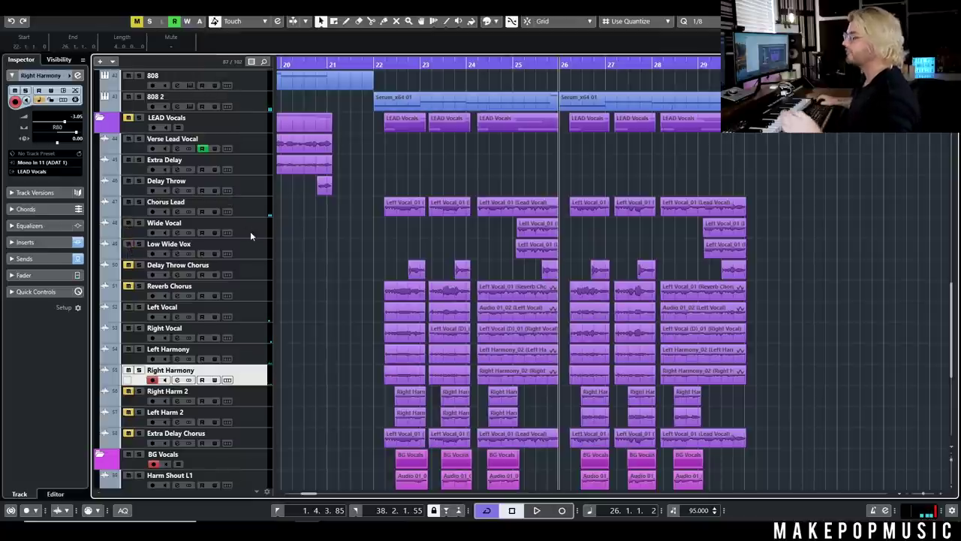
- Unmute the Wide Vocal and Low Wide Vox tracks and move the playhead back to bar 24
left_click(225, 227)
left_click(266, 248)
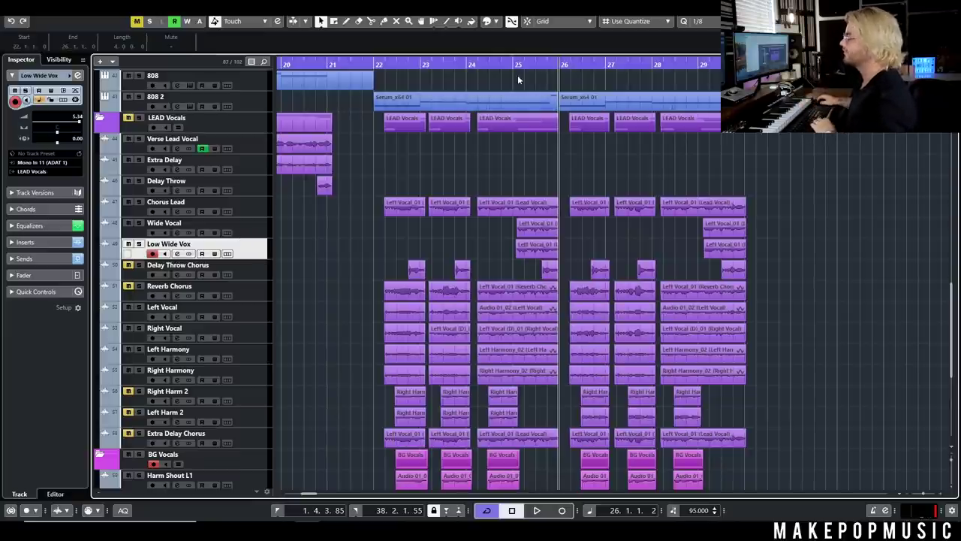
left_click_drag(501, 65, 485, 65)
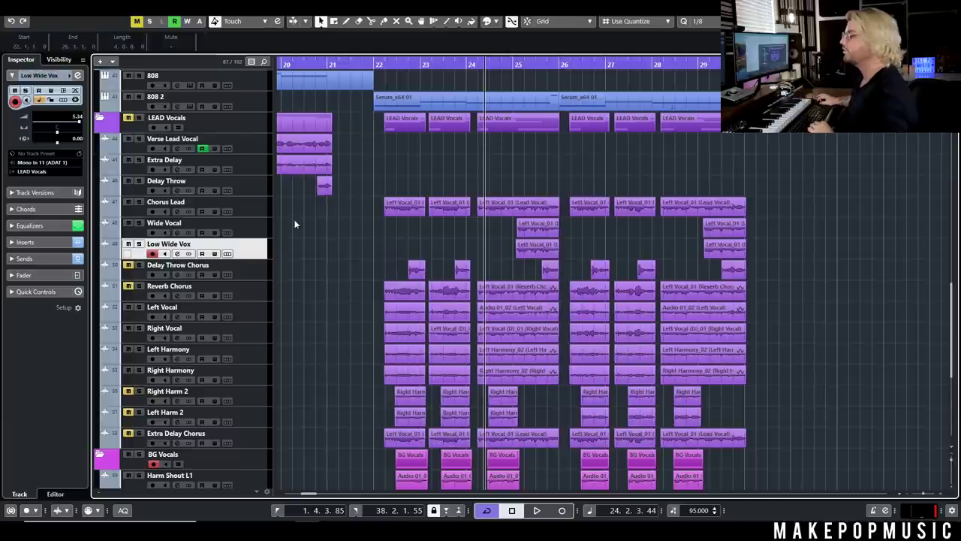
left_click(255, 235)
left_click(245, 255)
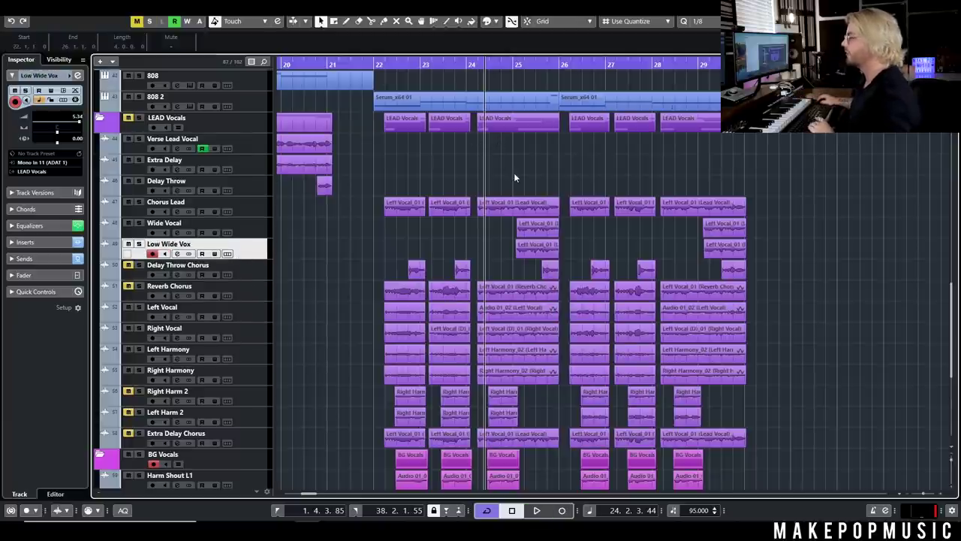
- Play the passage from bar 24, solo Wide Vocal and Low Wide Vox to hear them alone, and clear both solos
key("space")
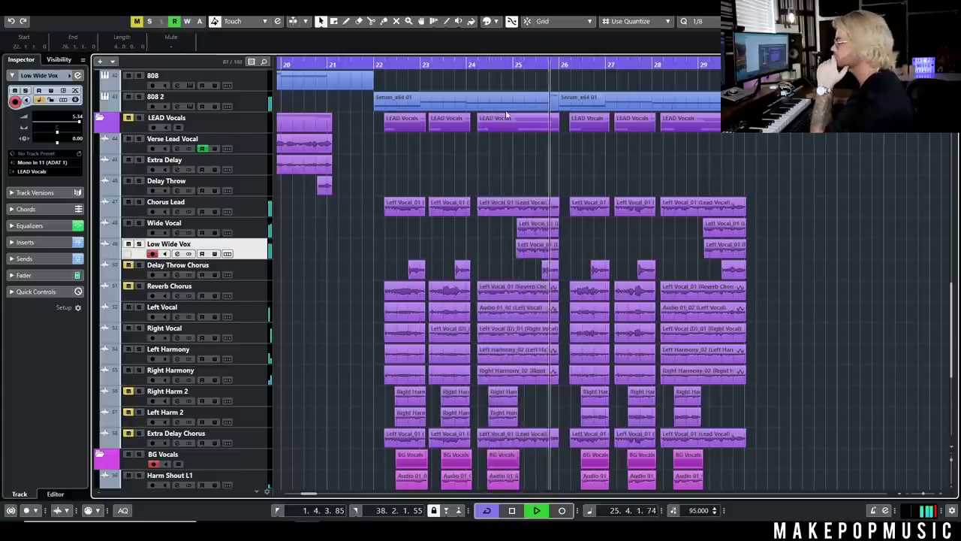
left_click(495, 158)
left_click(139, 223)
left_click(139, 244)
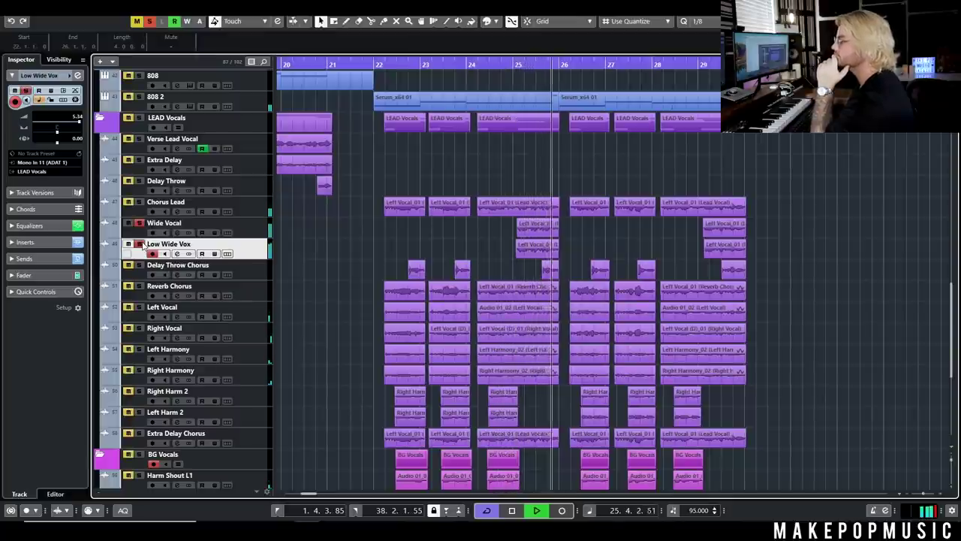
left_click(139, 244)
left_click(139, 223)
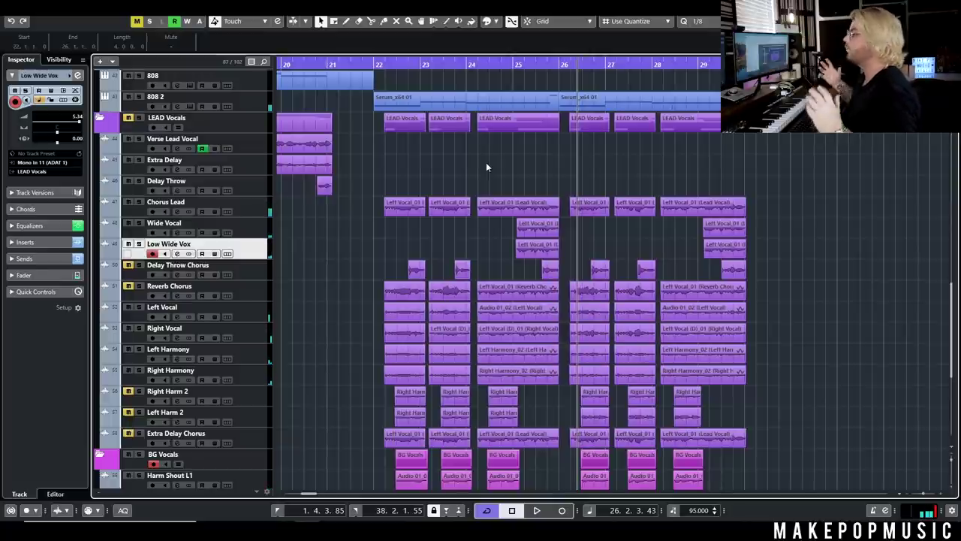
- Unmute Right Harm 2 and Left Harm 2, and return the playhead to the start of the chorus at bar 22
scroll(491, 165, "down", 3)
scroll(492, 174, "up", 3)
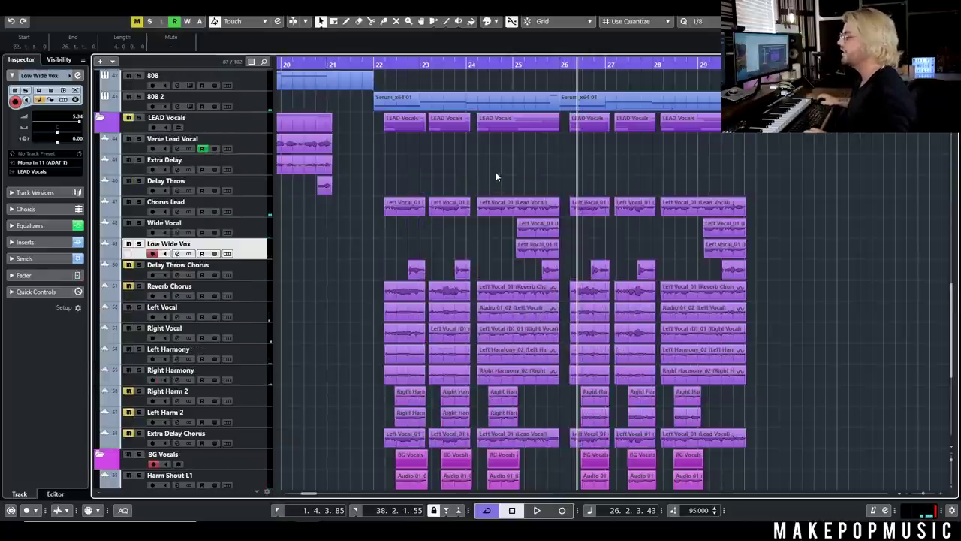
scroll(331, 233, "down", 5)
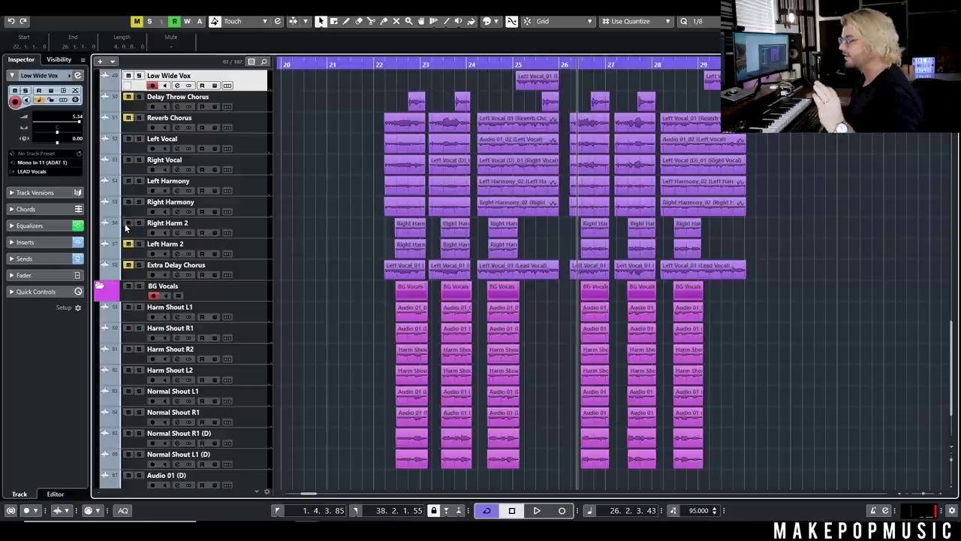
left_click(379, 62)
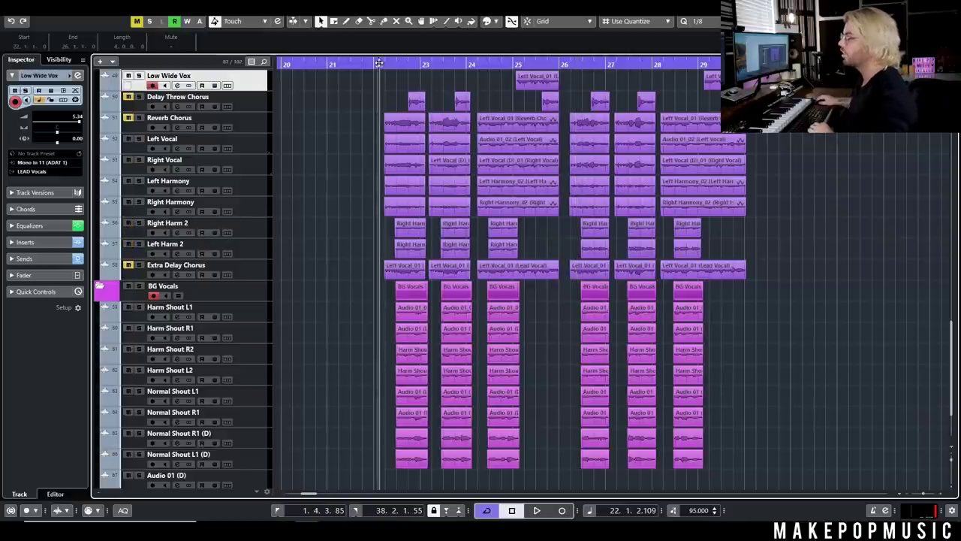
scroll(255, 216, "up", 5)
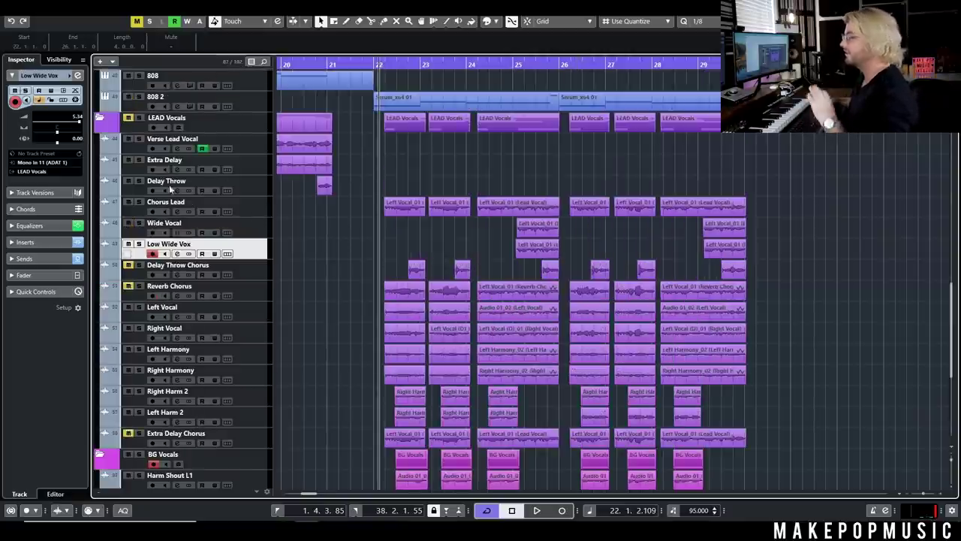
- Solo the LEAD Vocals folder and play the chorus from bar 22 with the Right Harm 2 and Left Harm 2 layers in view
left_click(139, 118)
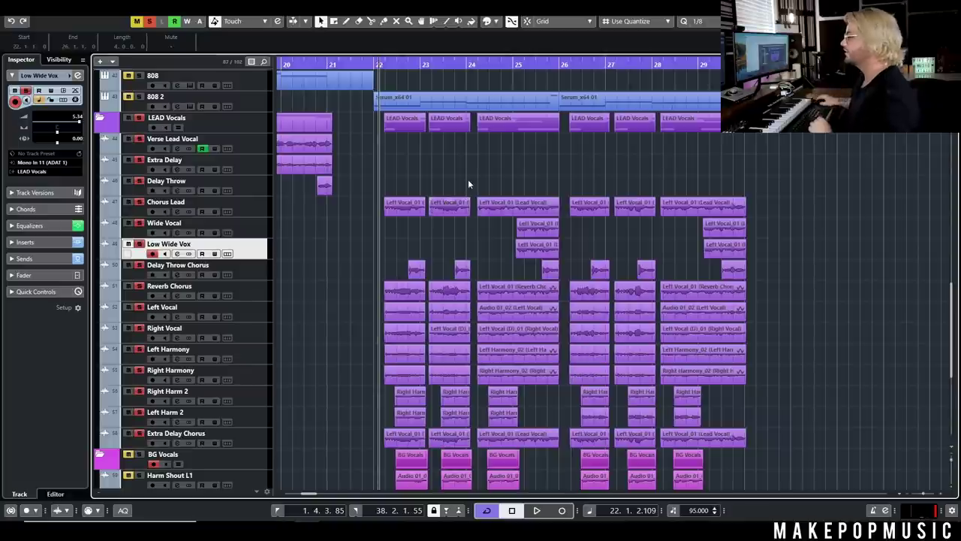
scroll(465, 184, "down", 6)
scroll(466, 188, "up", 2)
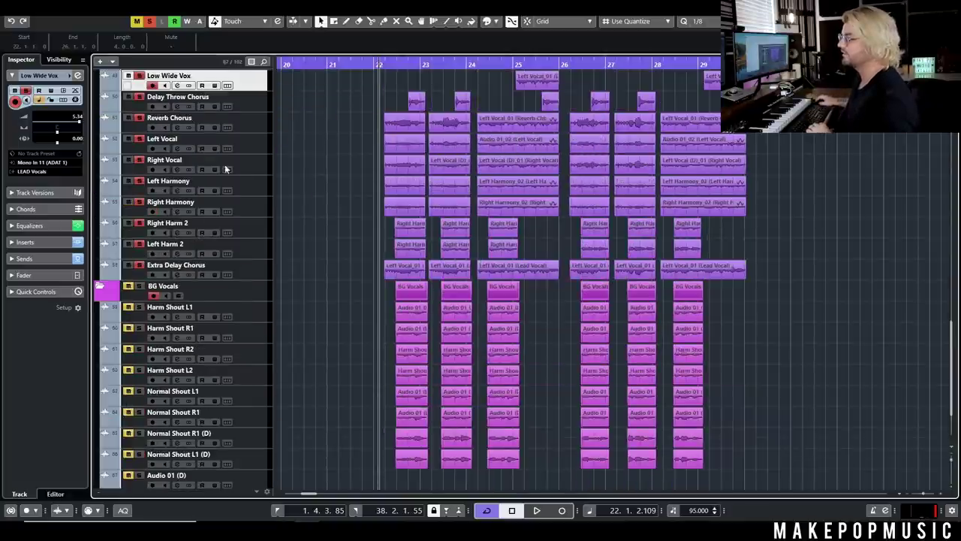
key("h")
left_click(406, 247)
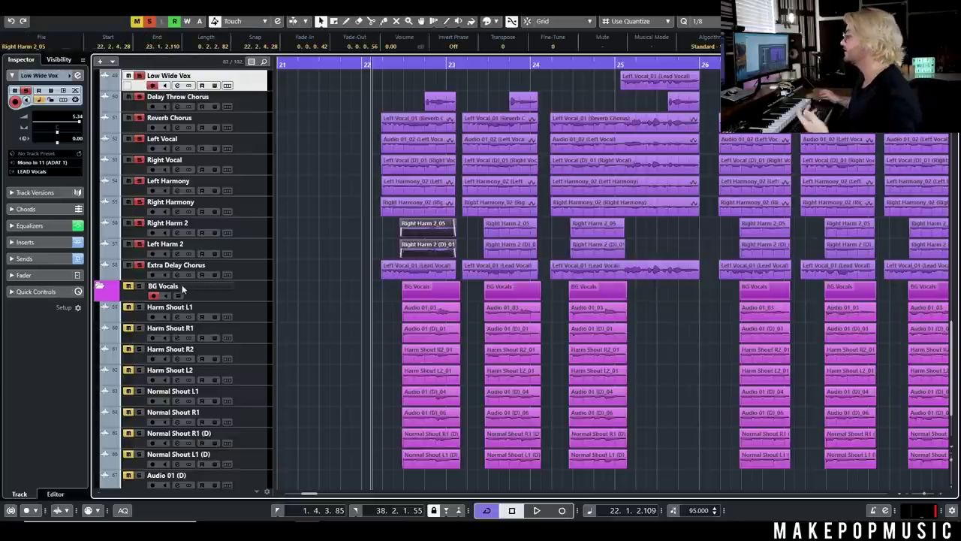
key("space")
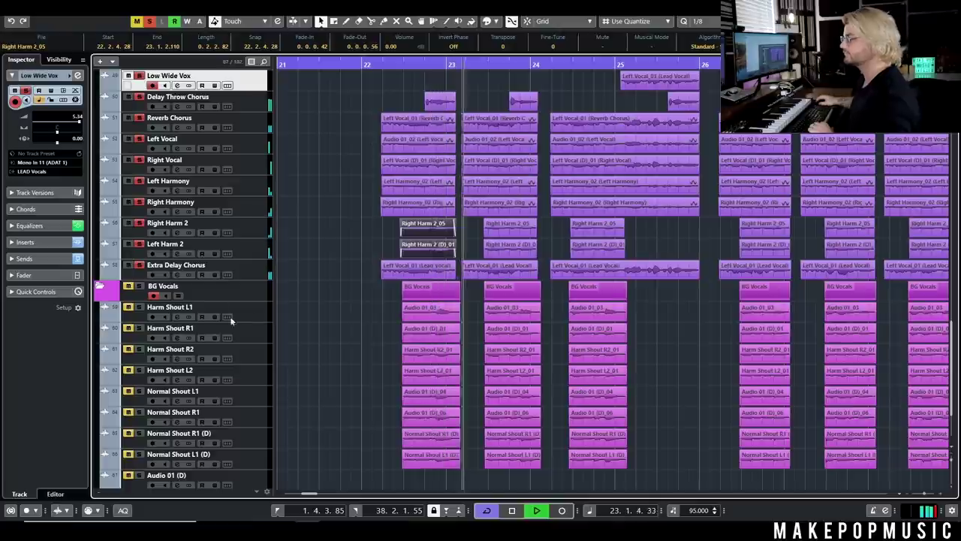
- Set the volume of both Right Harm 2 and Left Harm 2 to -1.00 during playback, and stop playback near bar 27
left_click(250, 220)
left_click(76, 117)
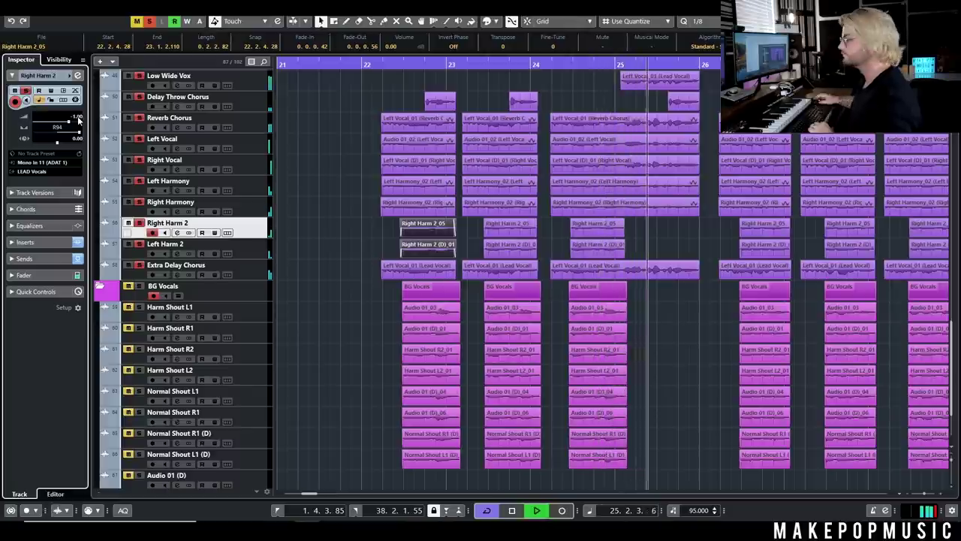
left_click(226, 255)
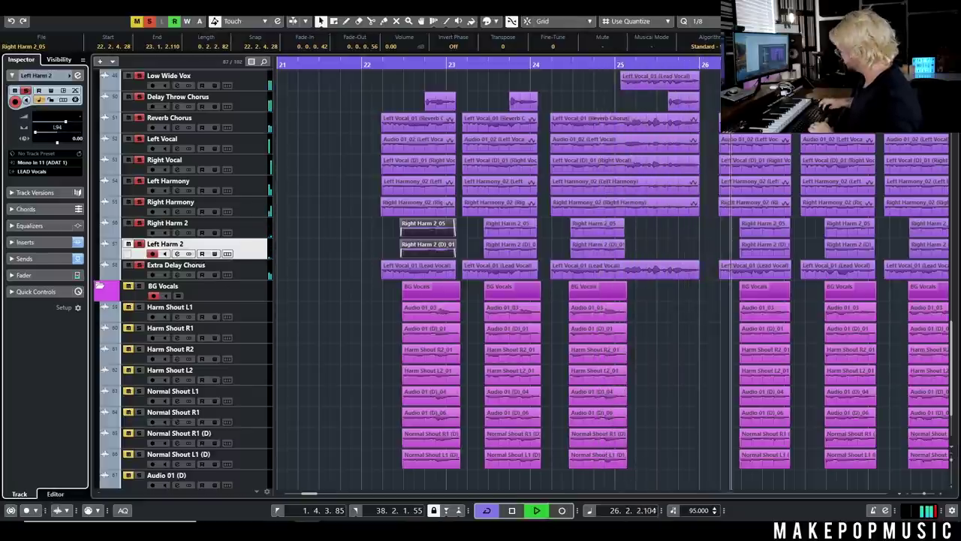
key("g")
key("g")
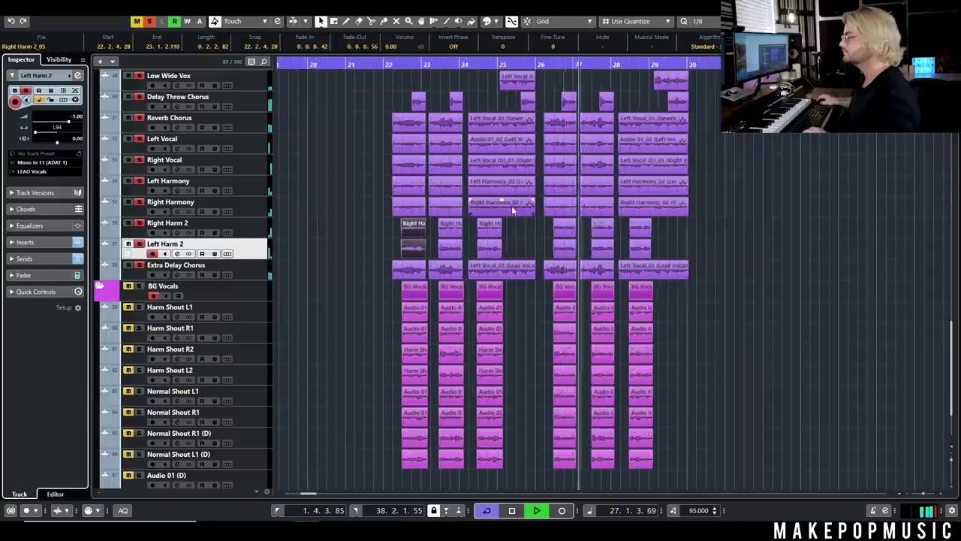
key("space")
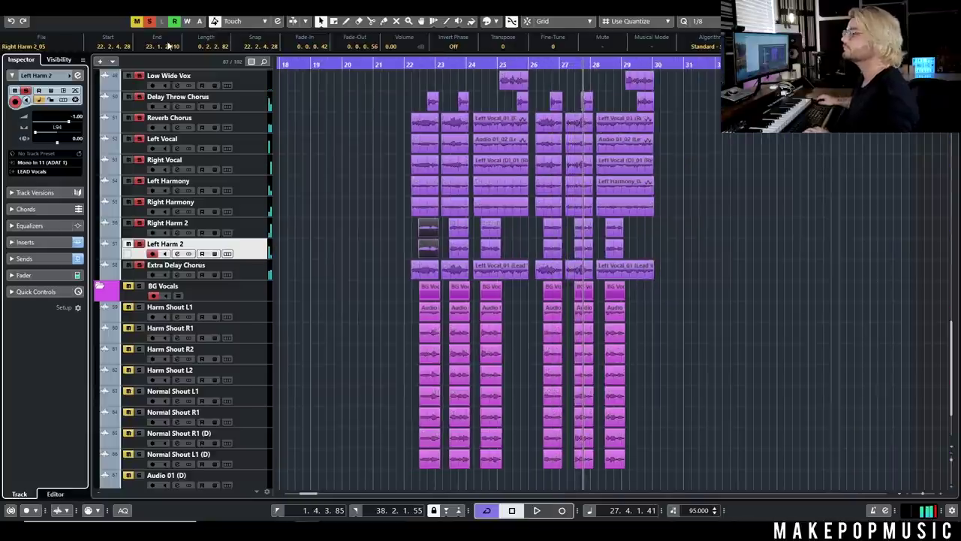
- Replace the current solos with Left Harm 2 and Right Harm 2 only, and play them briefly from the start of bar 22
left_click(150, 21)
left_click(139, 244)
left_click(139, 222)
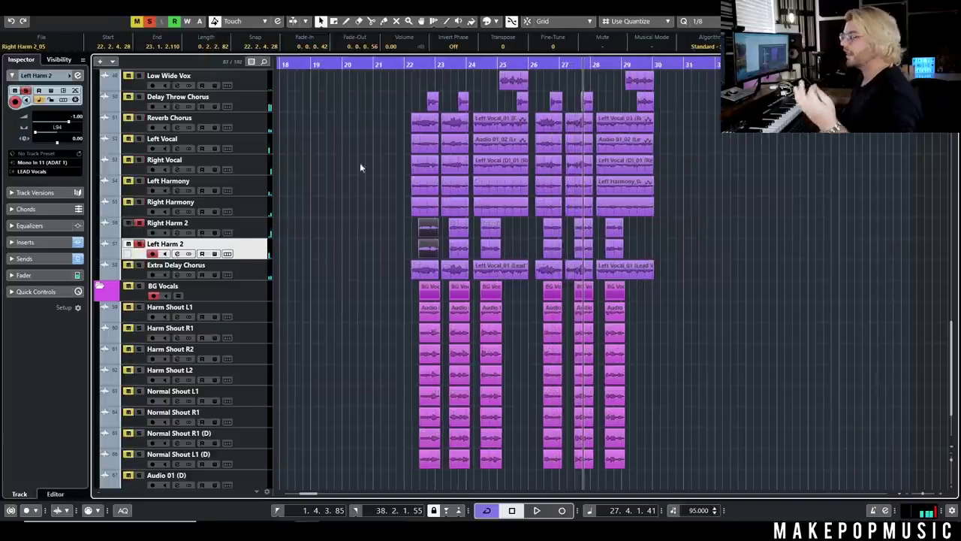
left_click(410, 65)
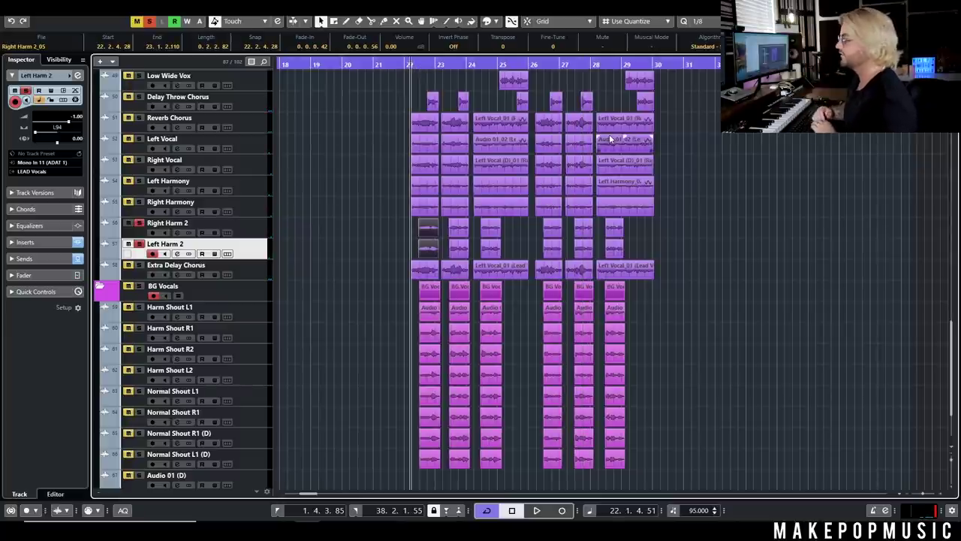
key("space")
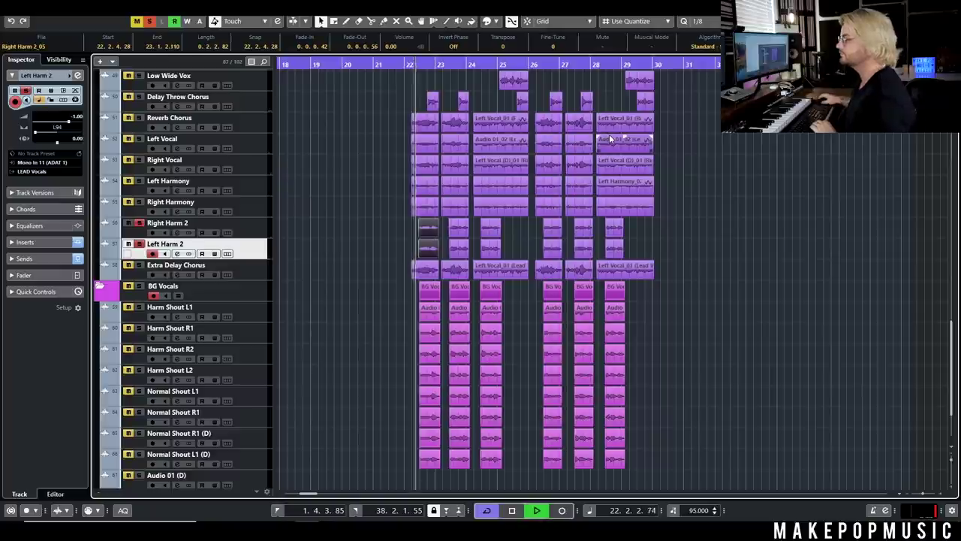
key("space")
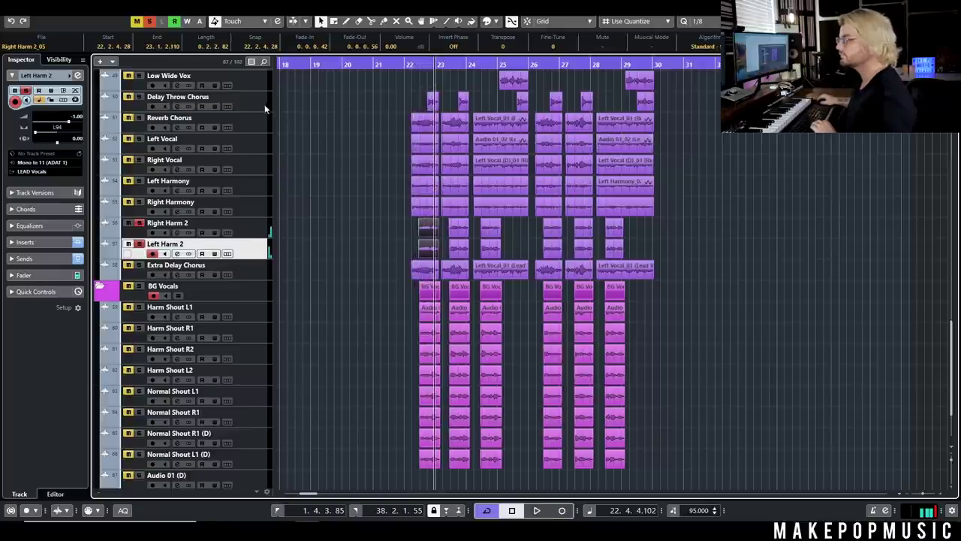
- Add Chorus Lead to the soloed second harmonies and play the chorus from bar 22 to bar 25
scroll(145, 210, "up", 4)
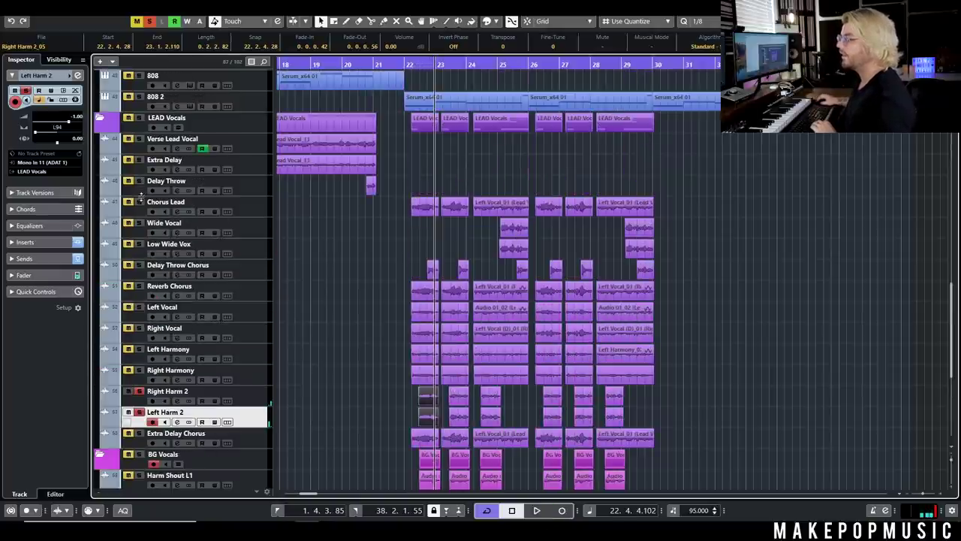
left_click(410, 64)
key("space")
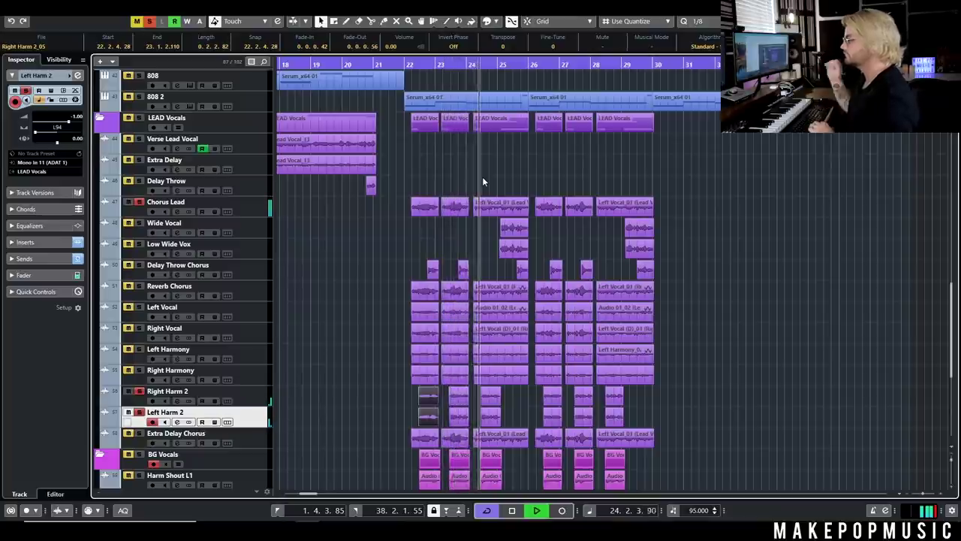
key("space")
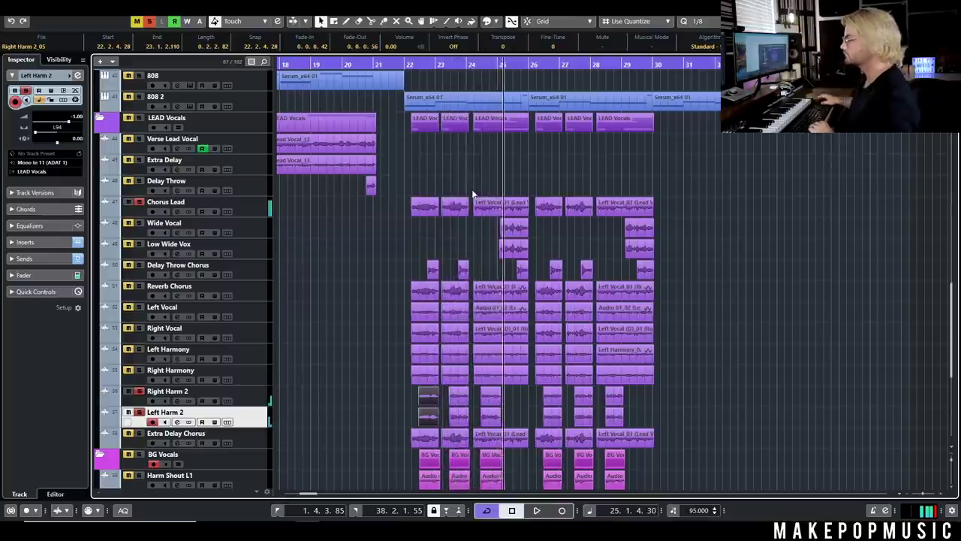
left_click(409, 188)
scroll(310, 308, "up", 3)
scroll(353, 293, "down", 3)
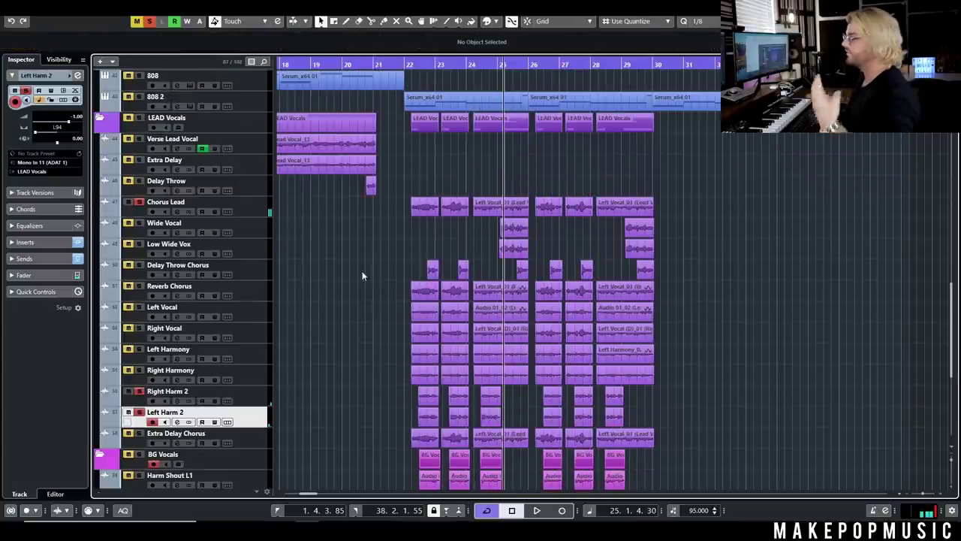
- Clear all solos and solo the BG Vocals folder
left_click(148, 23)
scroll(372, 216, "down", 5)
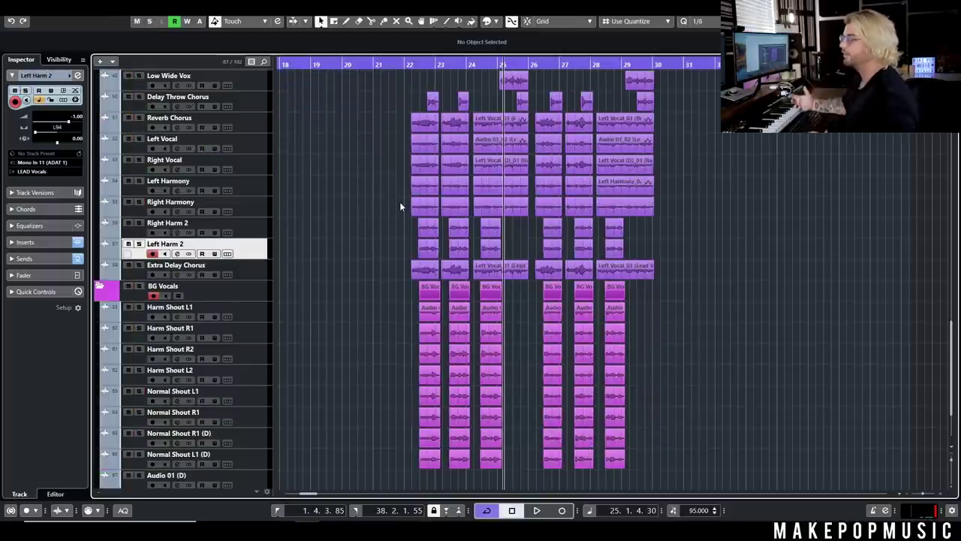
scroll(443, 256, "right", 1)
scroll(485, 268, "down", 3)
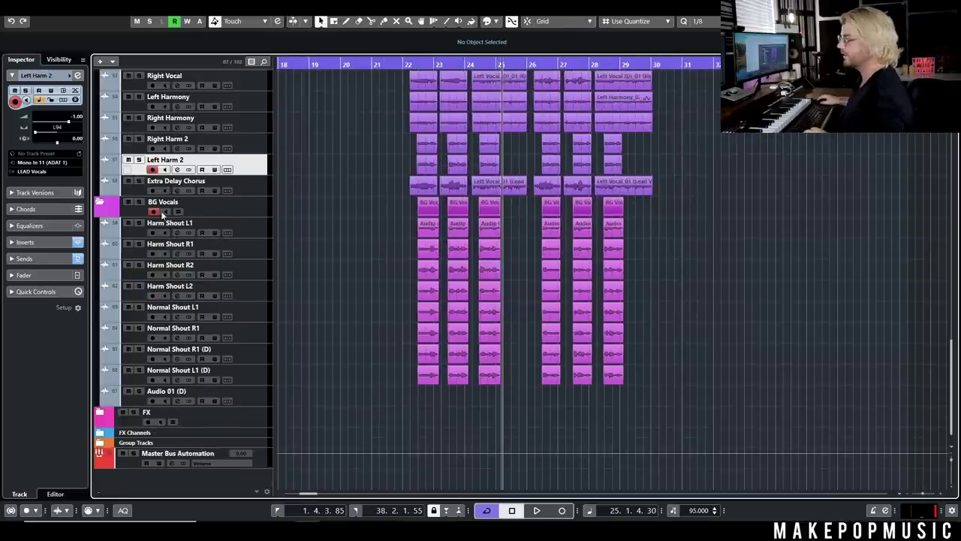
left_click(139, 203)
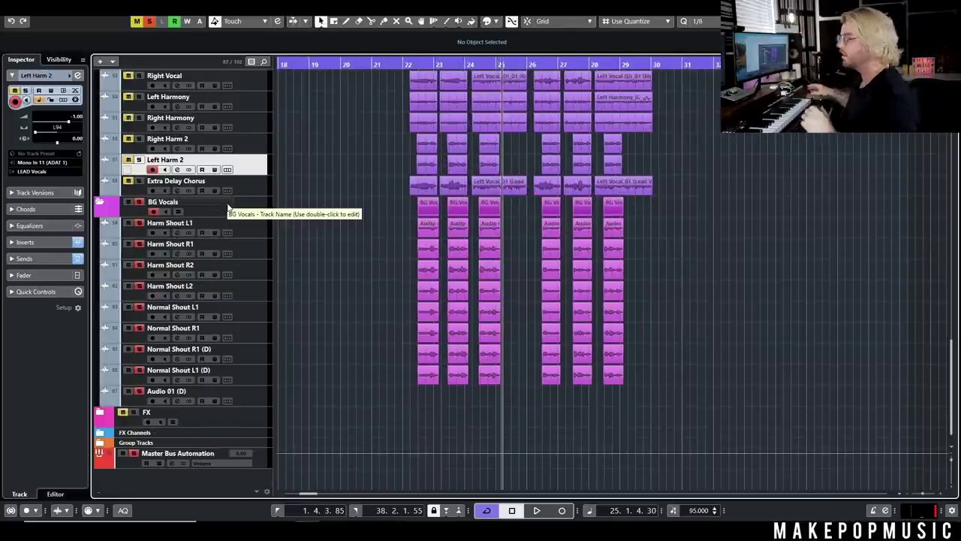
scroll(387, 239, "up", 2)
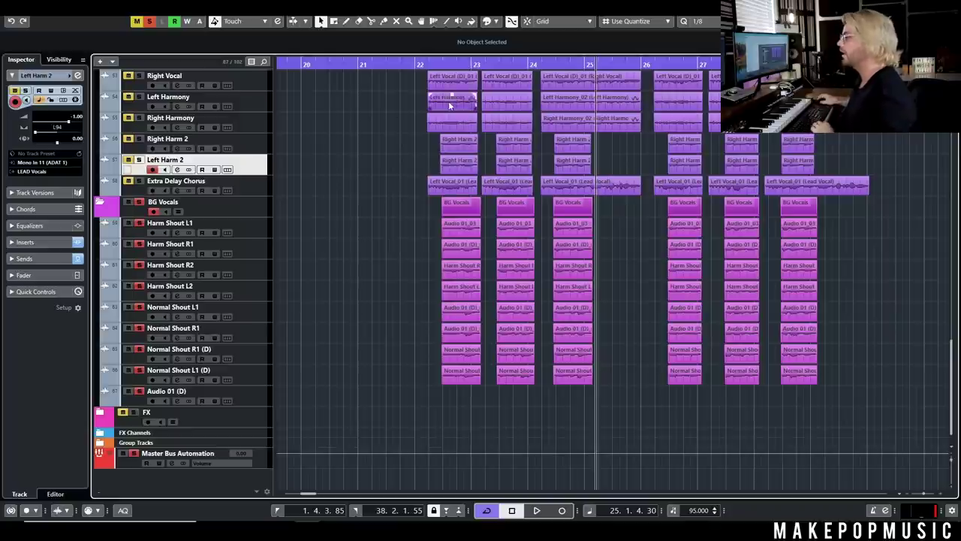
- Select each background vocal track in turn, from Harm Shout L1 to Normal Shout L1 (D), to check its panning
left_click(250, 234)
left_click(256, 252)
left_click(252, 276)
left_click(252, 295)
left_click(250, 315)
left_click(248, 336)
left_click(244, 359)
left_click(245, 375)
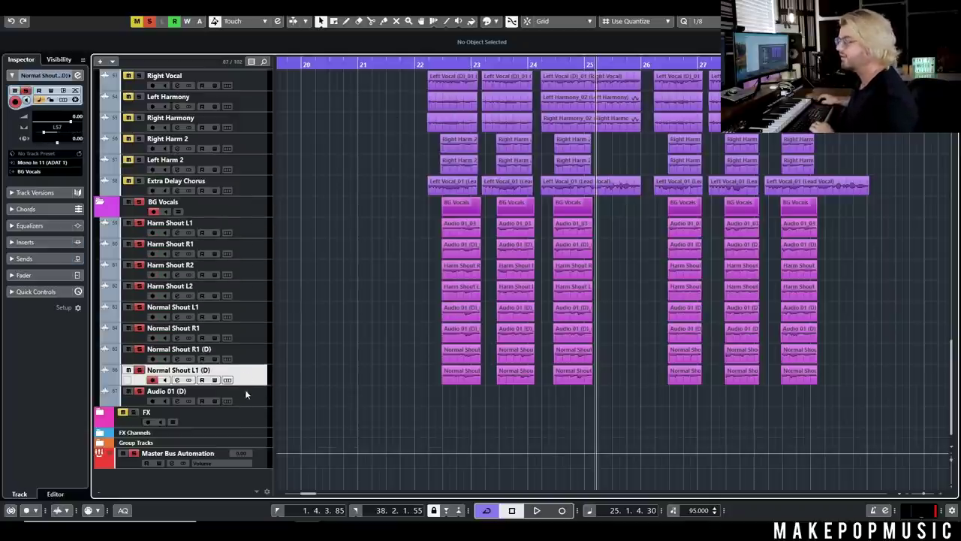
- Play the soloed background vocals from bar 22, reveal the group tracks, and add the LEAD Vocals to the solo until bar 28
left_click(422, 68)
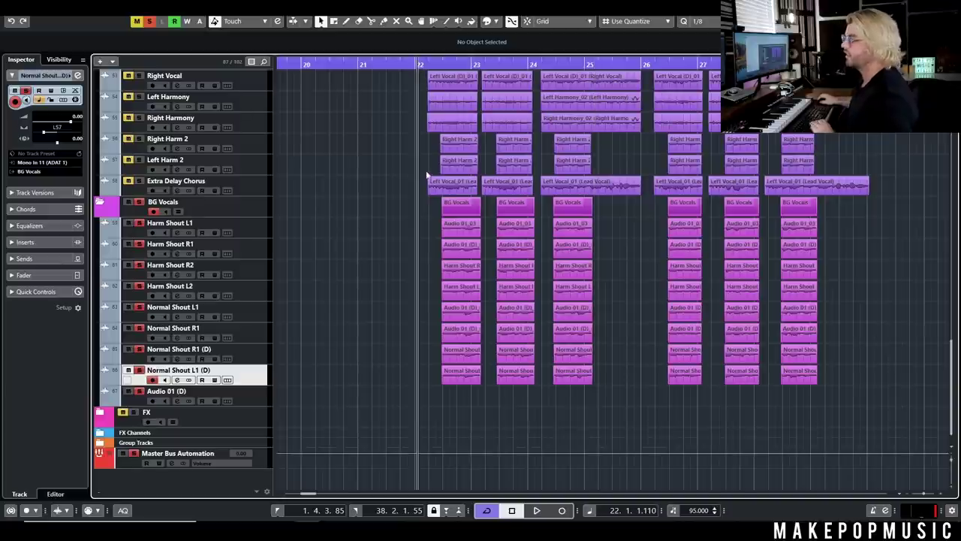
key("space")
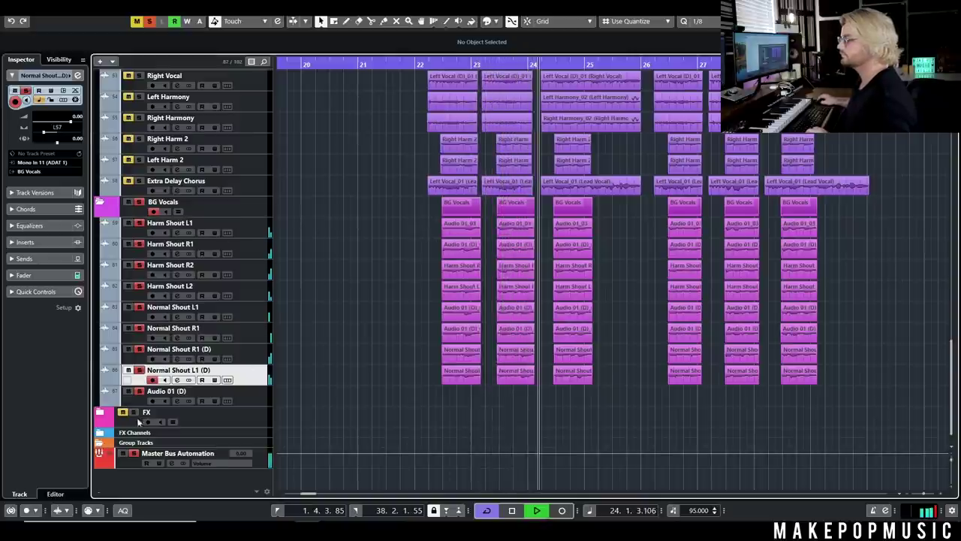
left_click(100, 443)
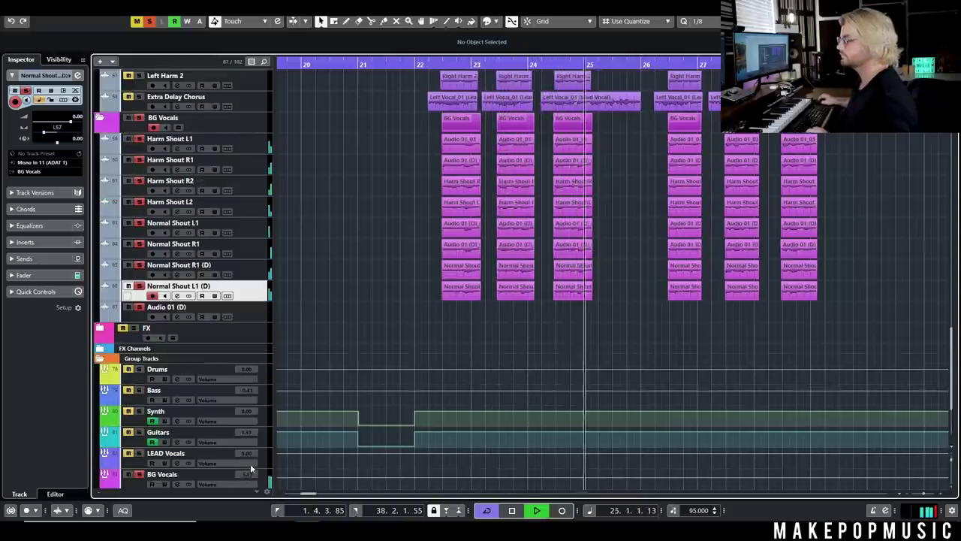
scroll(253, 455, "up", 10)
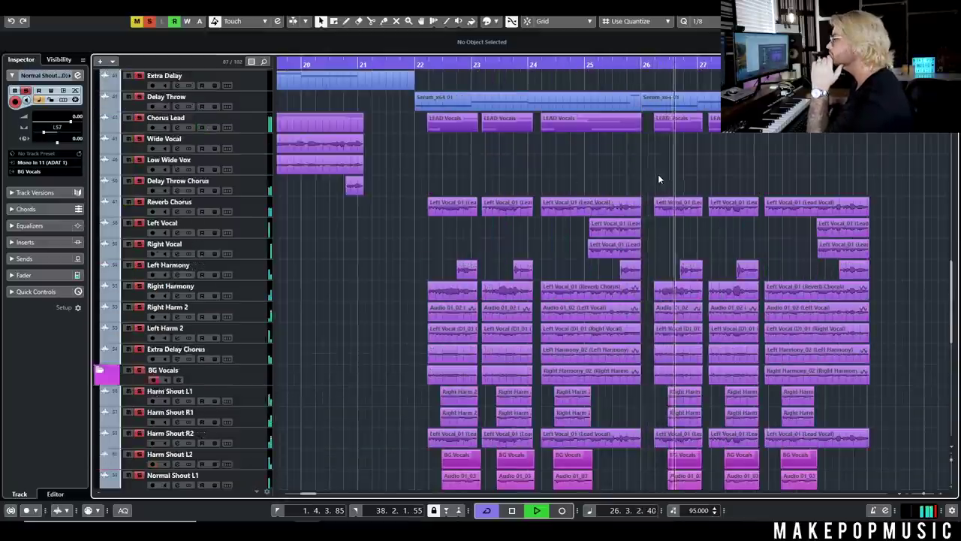
scroll(658, 174, "down", 10)
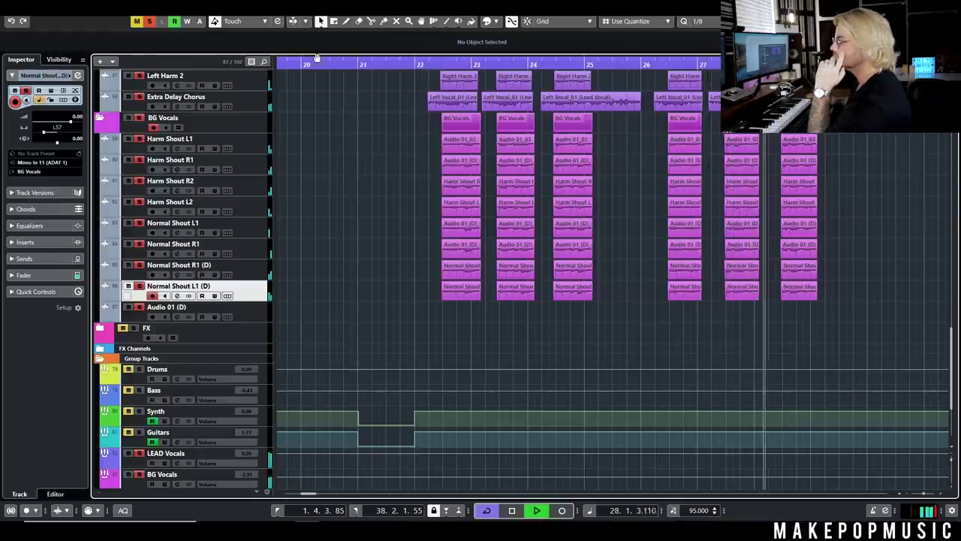
key("space")
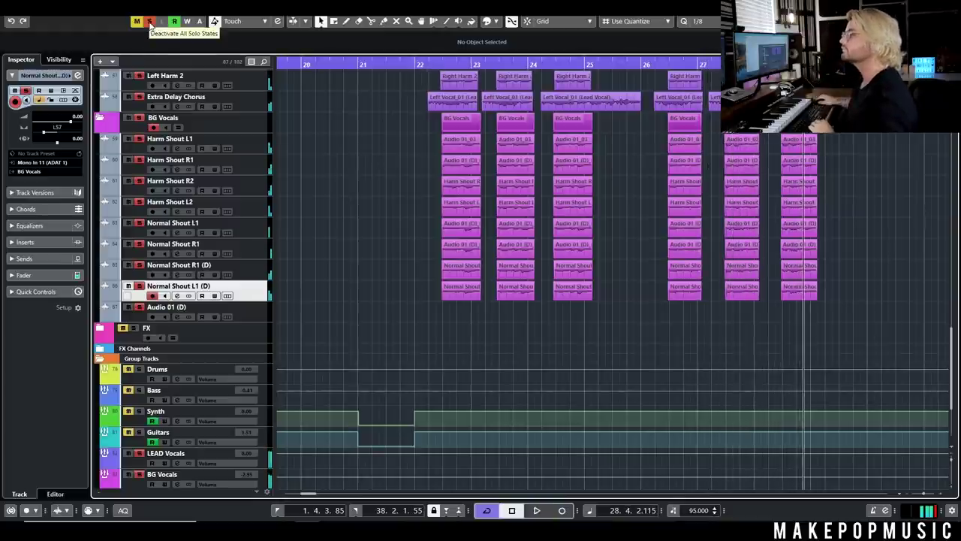
- Clear all solos and play the full chorus mix from bar 22 to near bar 28 while looking over the vocal tracks
left_click(150, 22)
left_click(417, 66)
scroll(427, 124, "up", 6)
key("space")
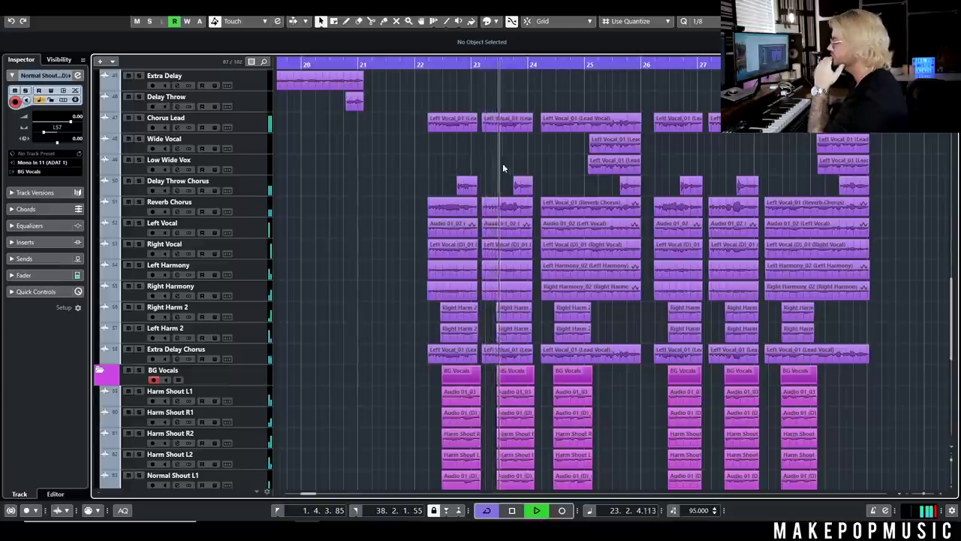
scroll(546, 168, "down", 6)
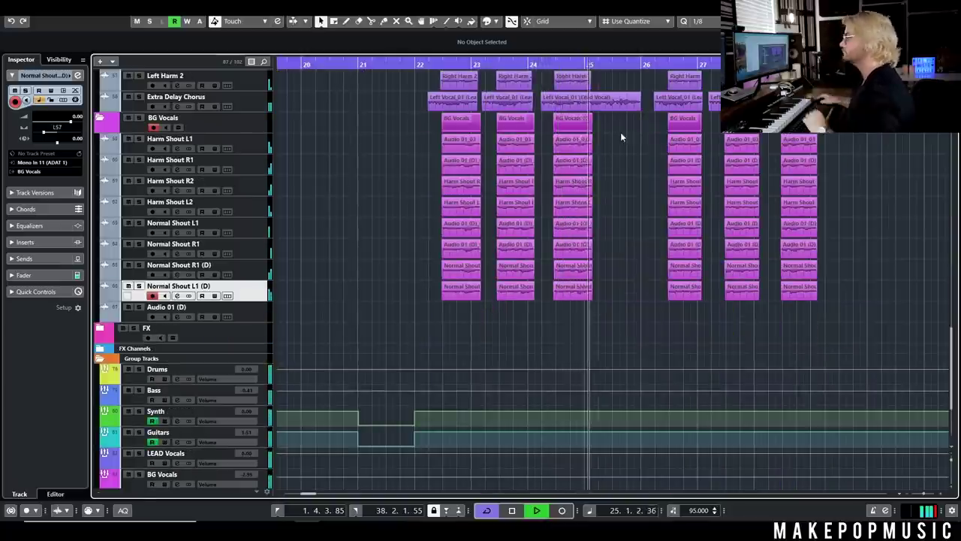
scroll(621, 158, "up", 2)
scroll(620, 161, "up", 2)
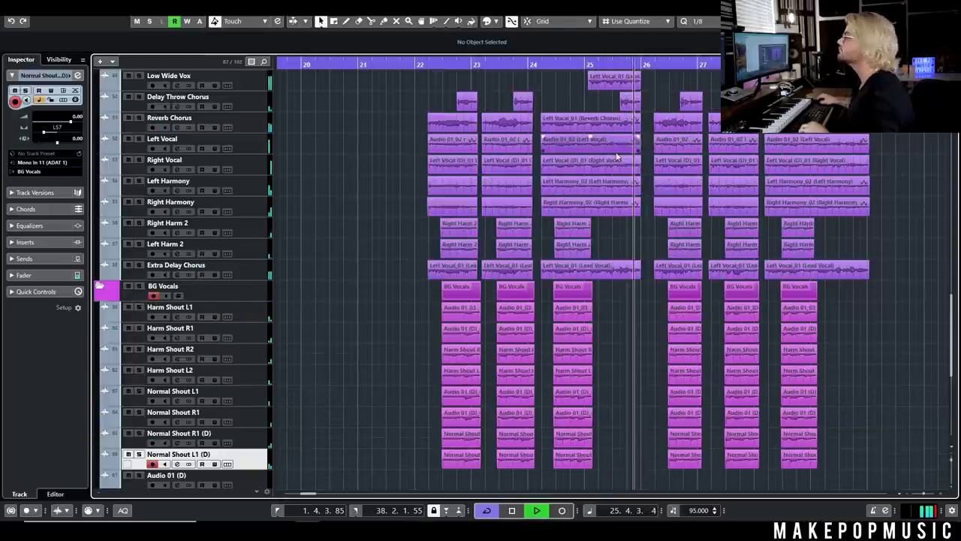
scroll(614, 147, "up", 2)
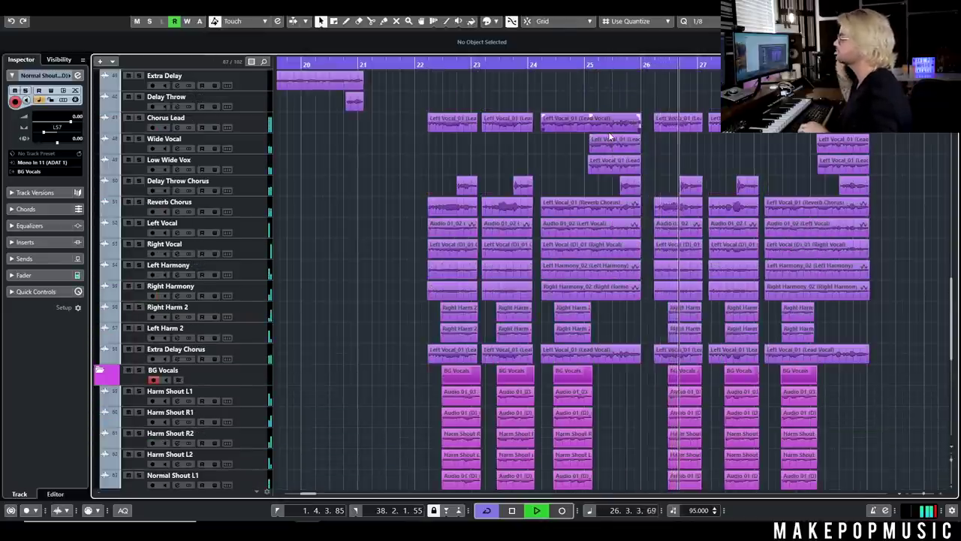
scroll(606, 166, "up", 4)
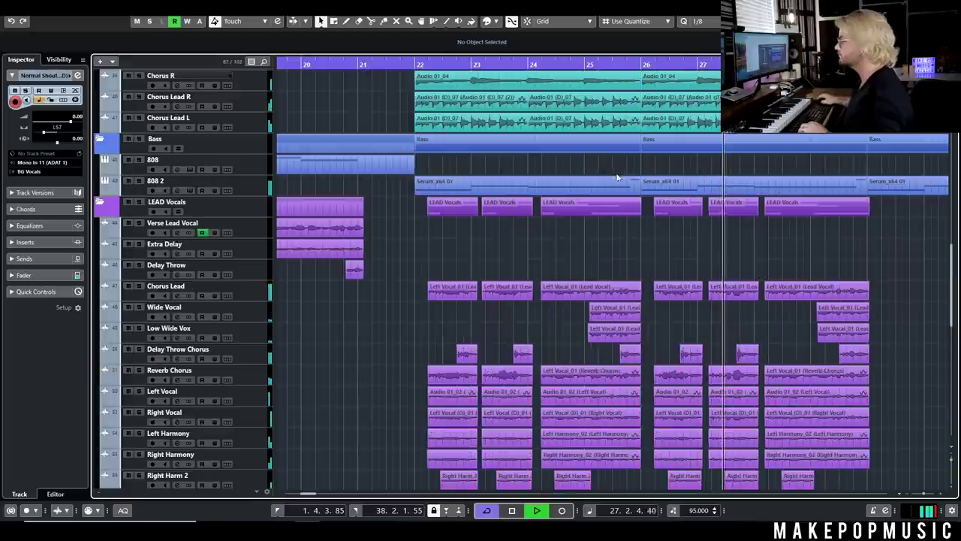
scroll(644, 201, "down", 10)
key("space")
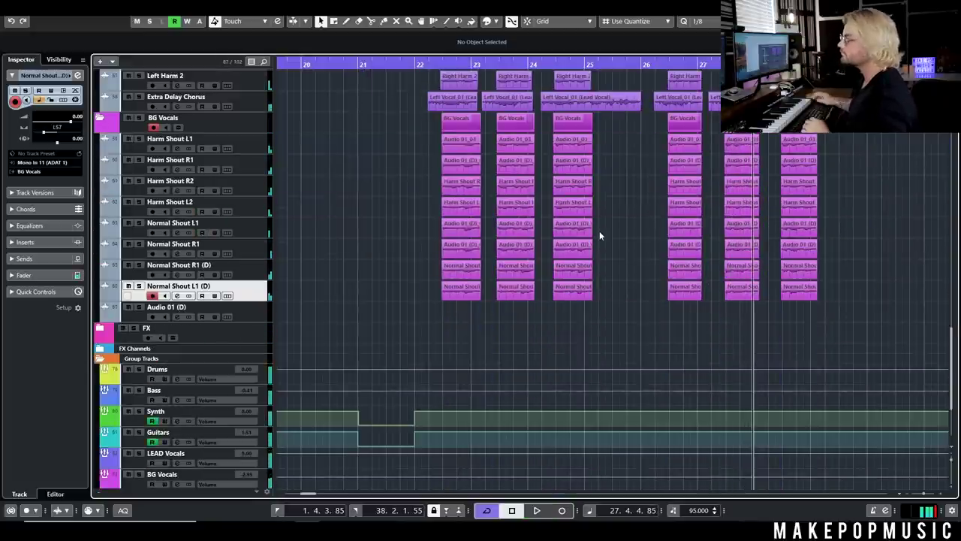